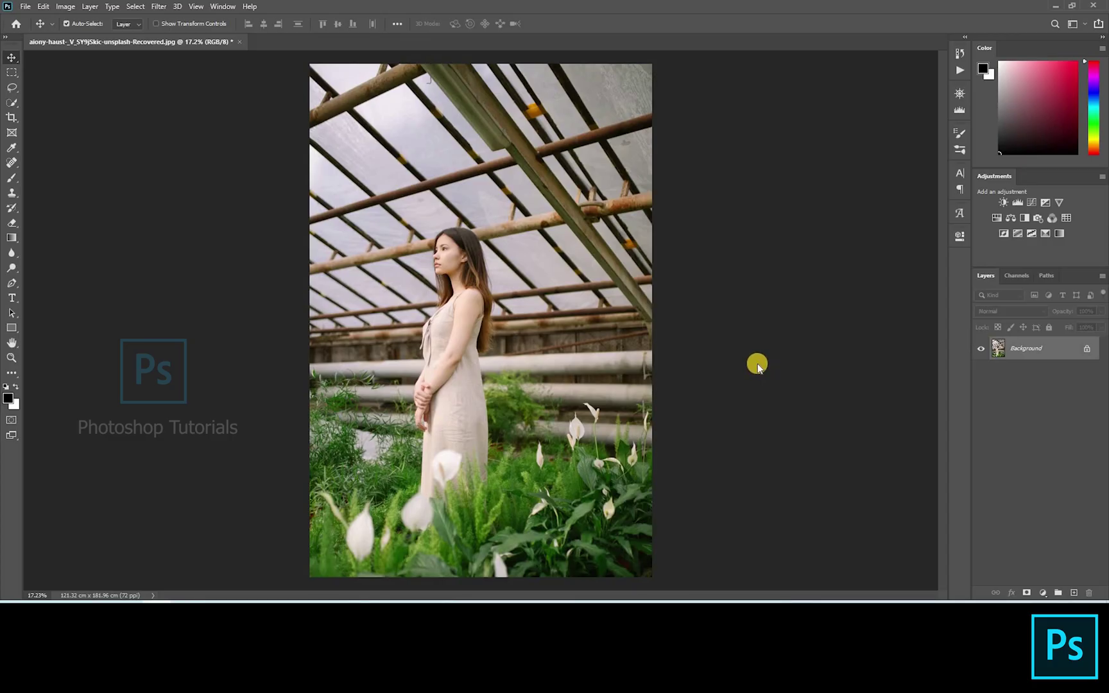
In the Camera Raw Filter, set Exposure -0.35, Highlights -18 and Shadows +7, and apply
key("ctrl+shift")
key("ctrl+shift+x")
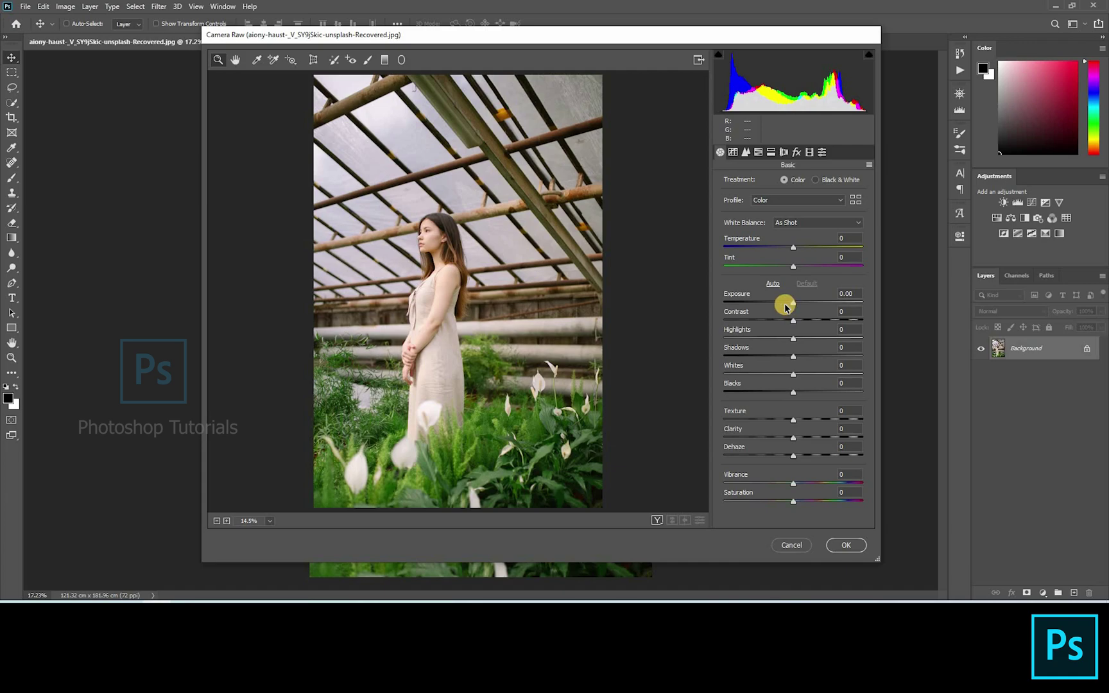
left_click(786, 304)
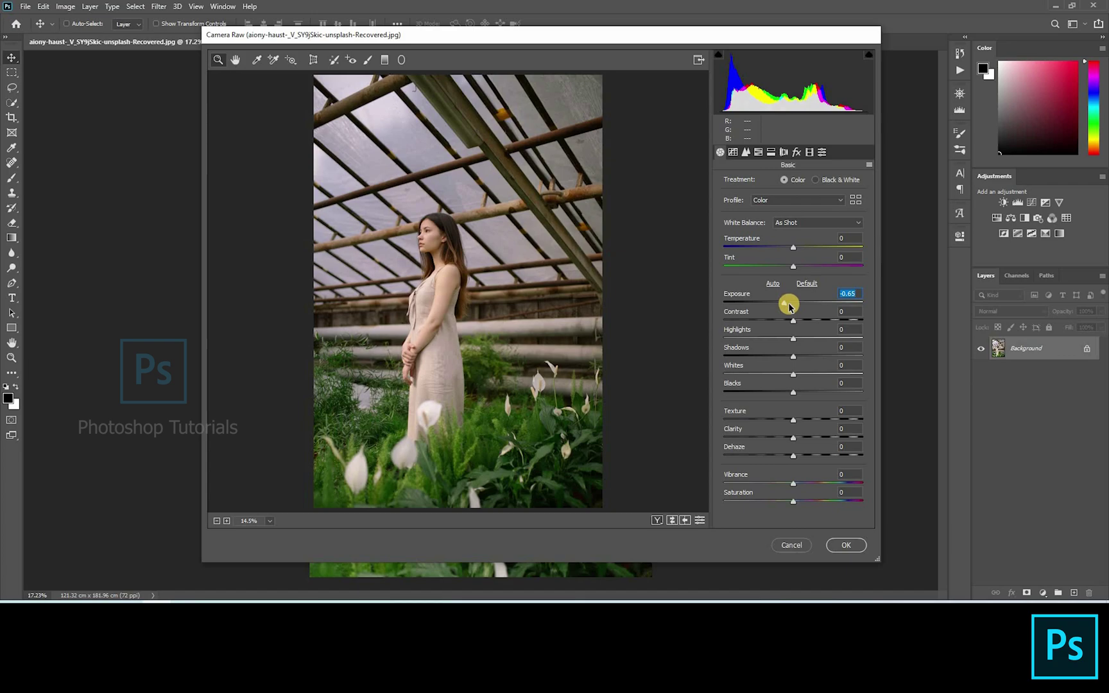
left_click(788, 305)
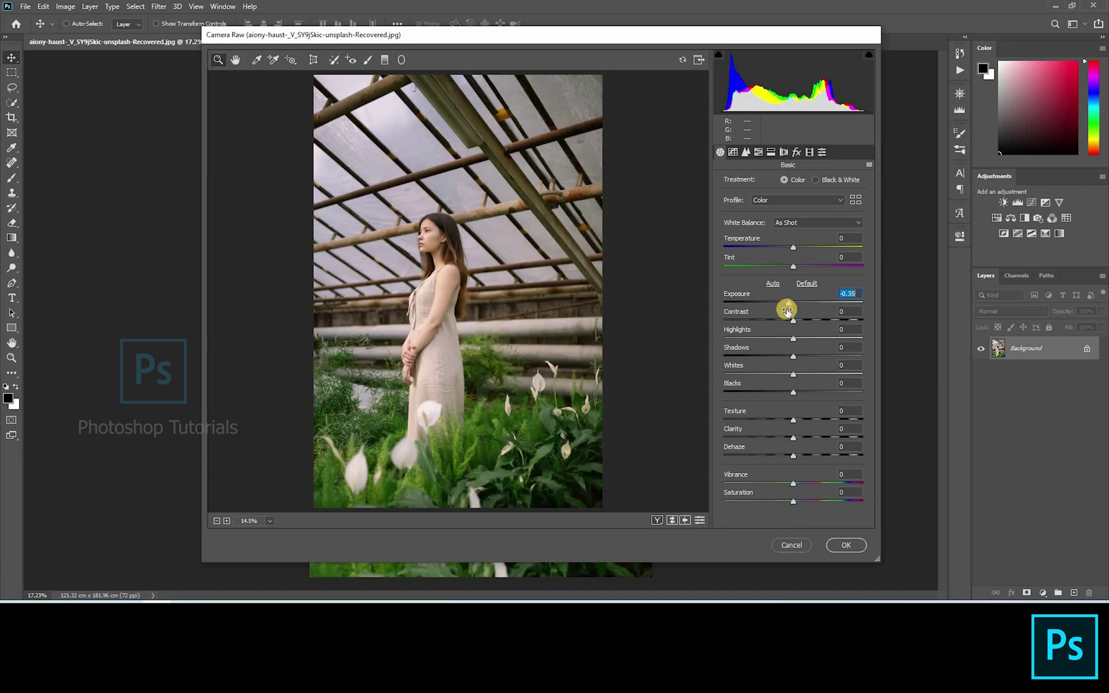
left_click(783, 338)
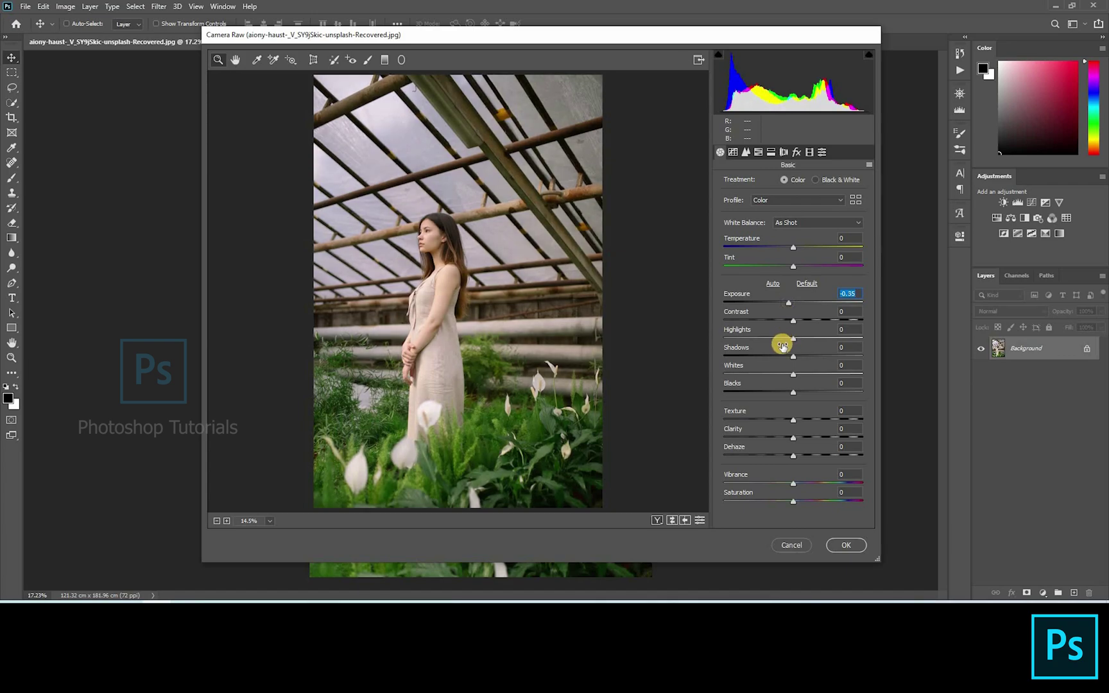
left_click(797, 357)
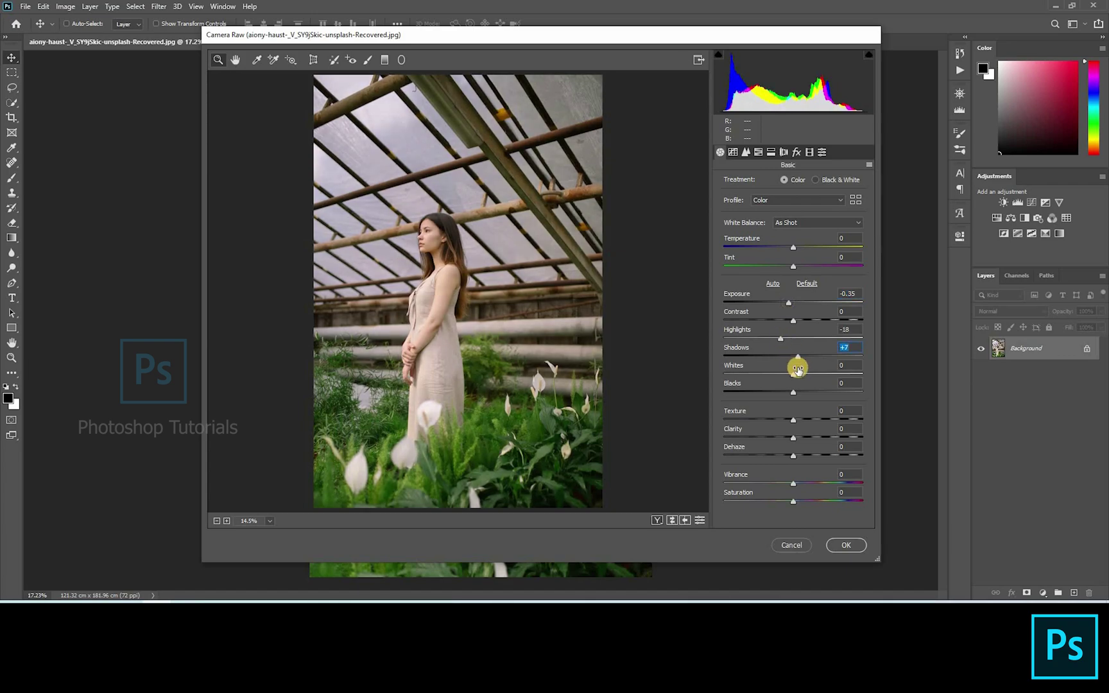
left_click(847, 545)
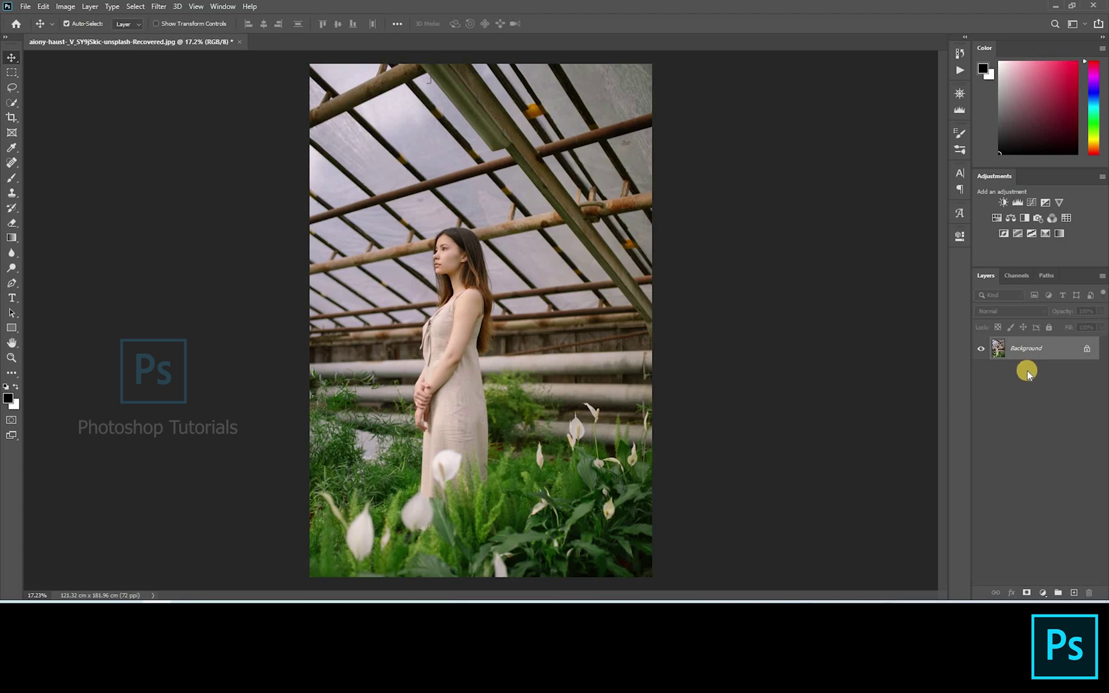
Duplicate the photo onto a new layer named 'lab color'
key("ctrl")
key("ctrl+j")
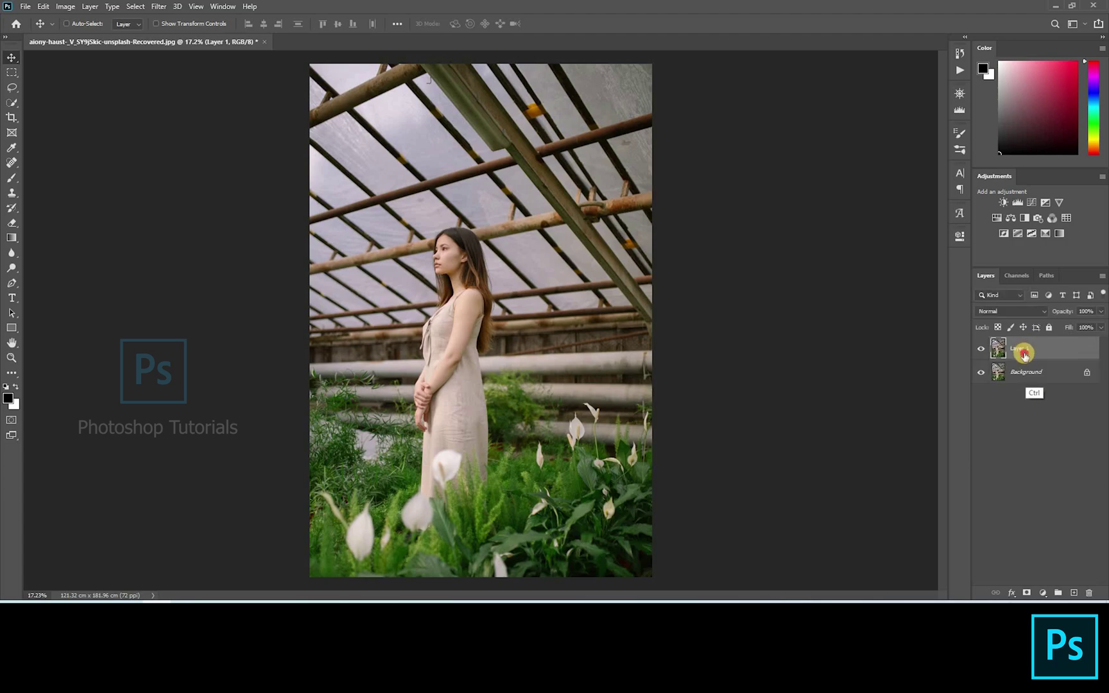
left_click(1031, 359)
type("lab color")
key("Return")
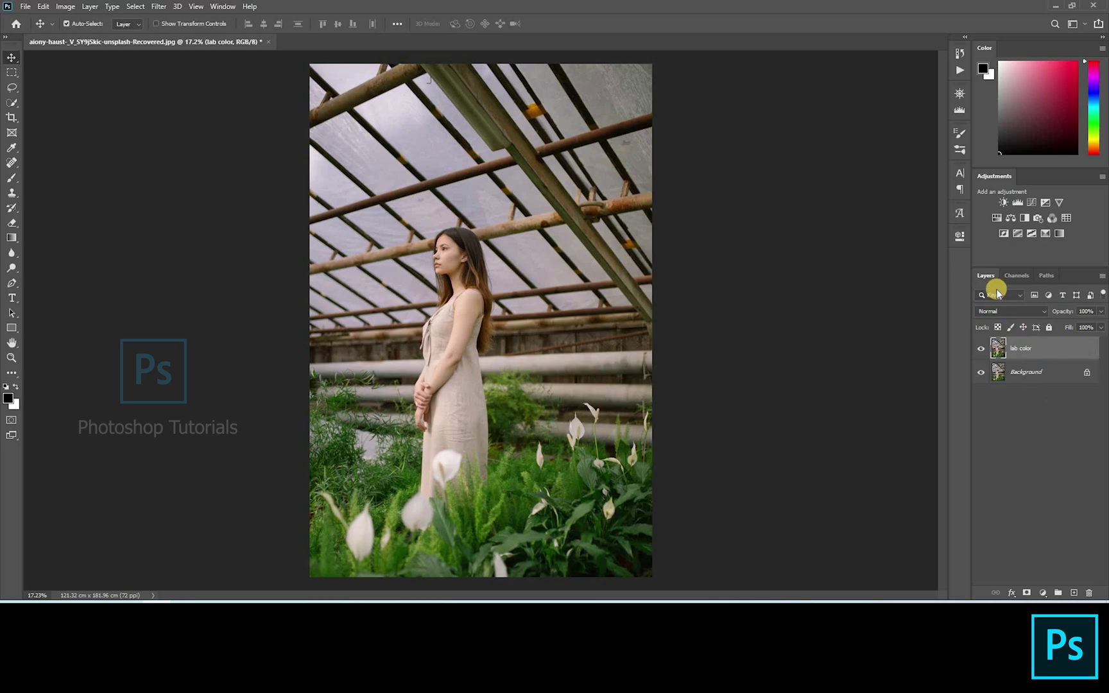
Convert the document to Lab Color mode without flattening the layers
left_click(66, 8)
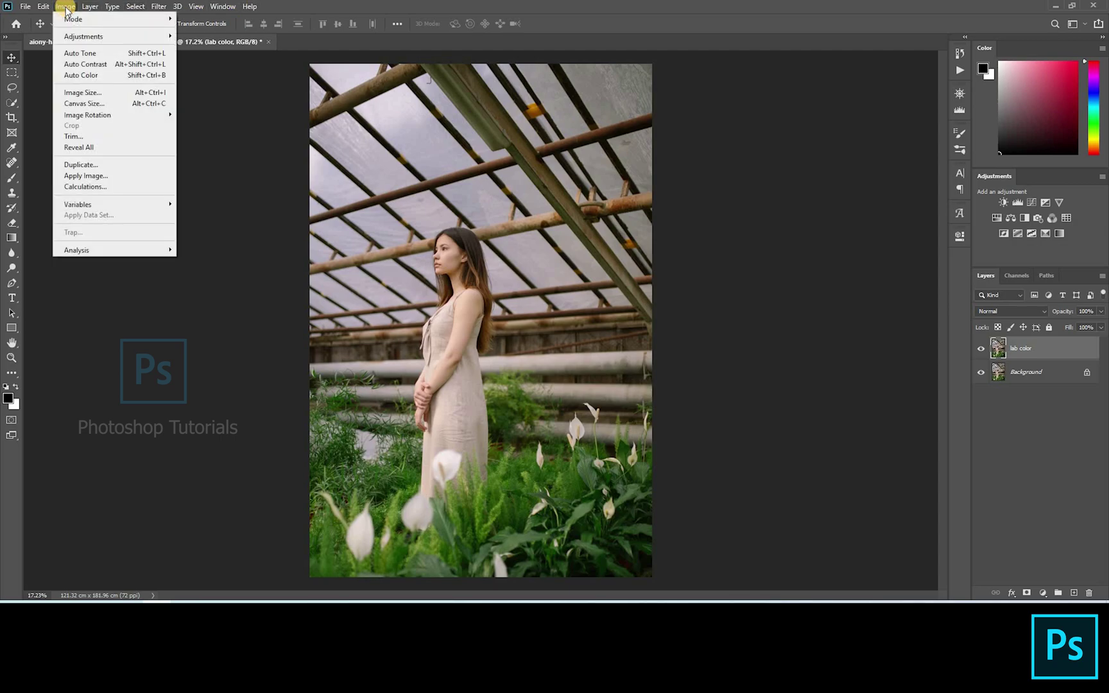
mouse_move(83, 18)
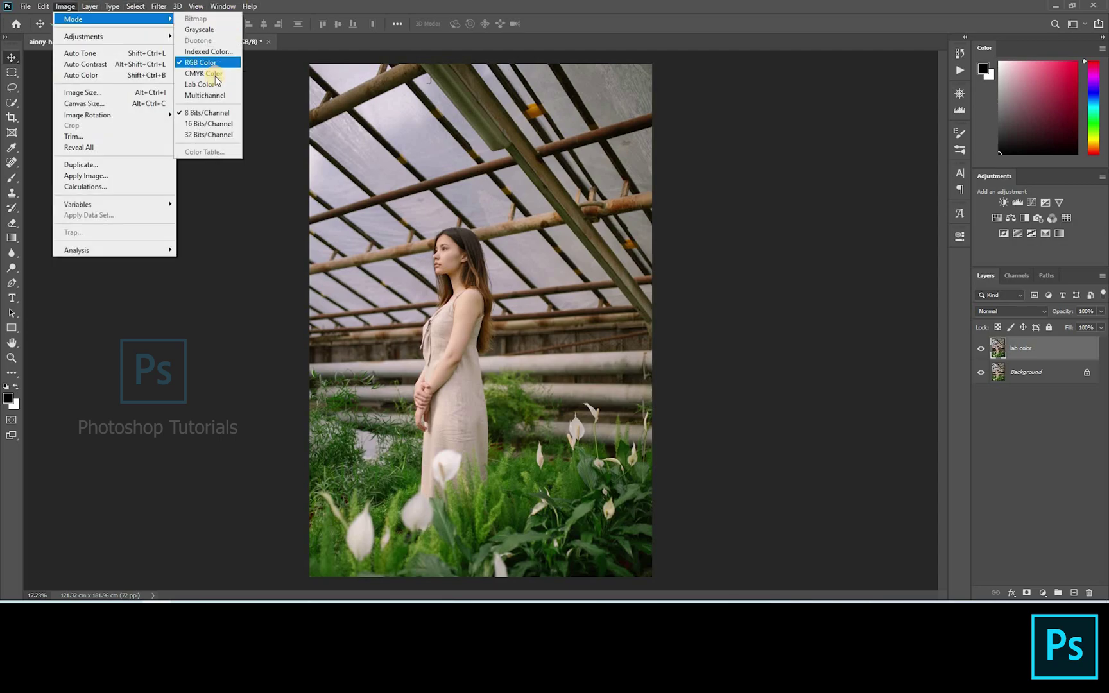
key("Return")
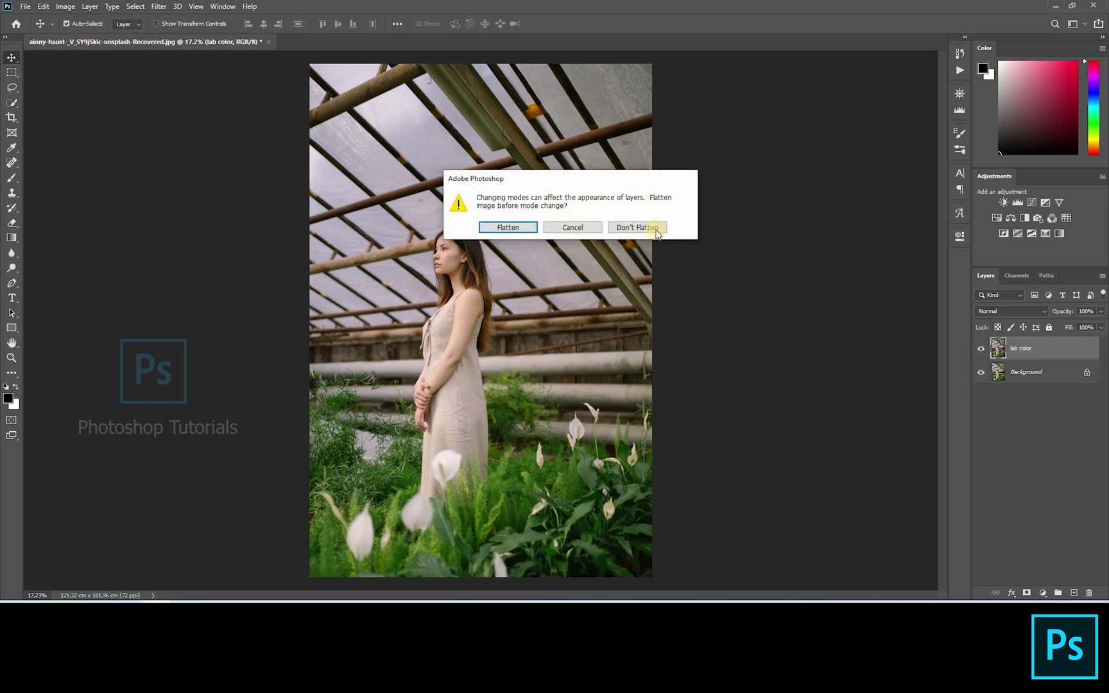
left_click(638, 228)
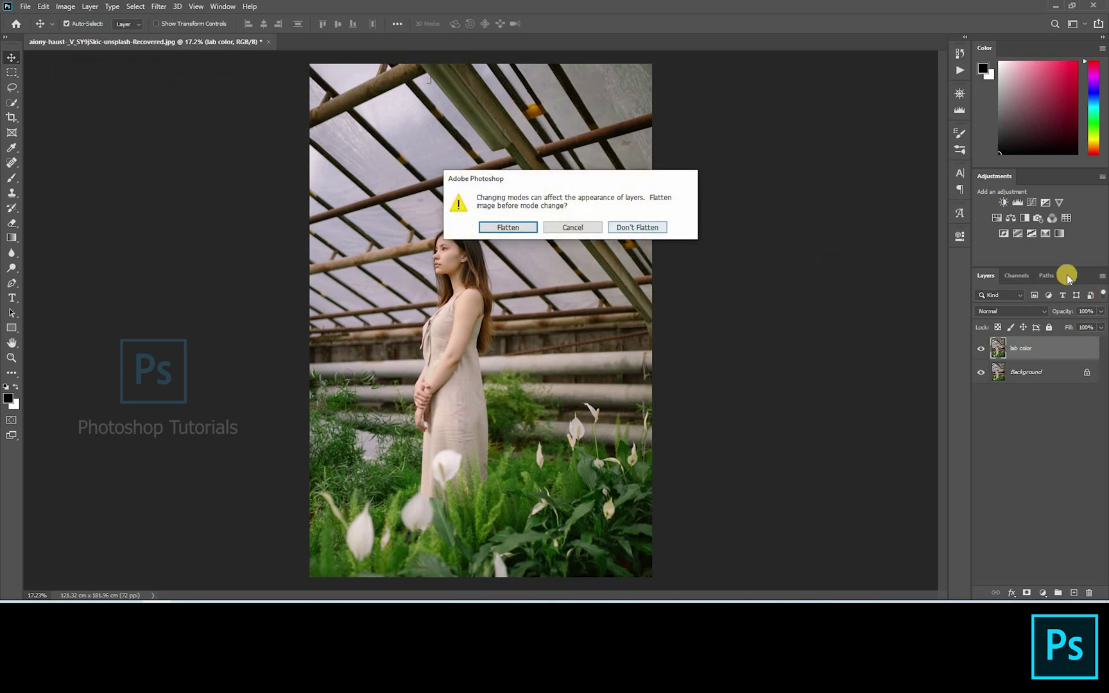
Copy the whole b channel, paste it into the a channel, and deselect
left_click(1014, 276)
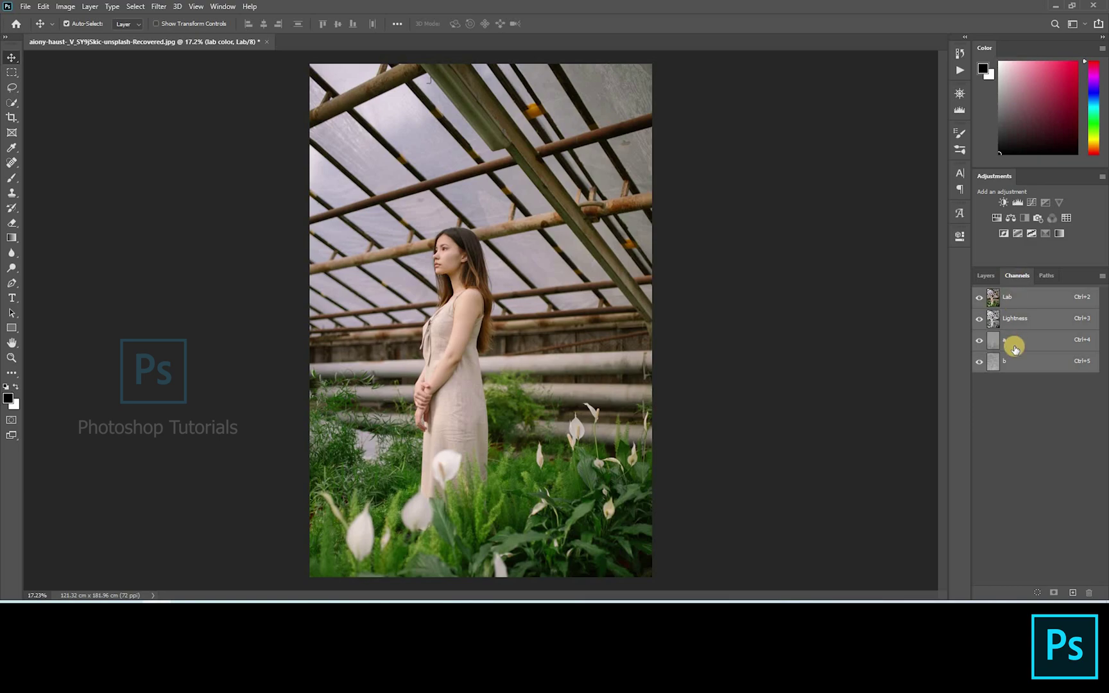
left_click(1017, 360)
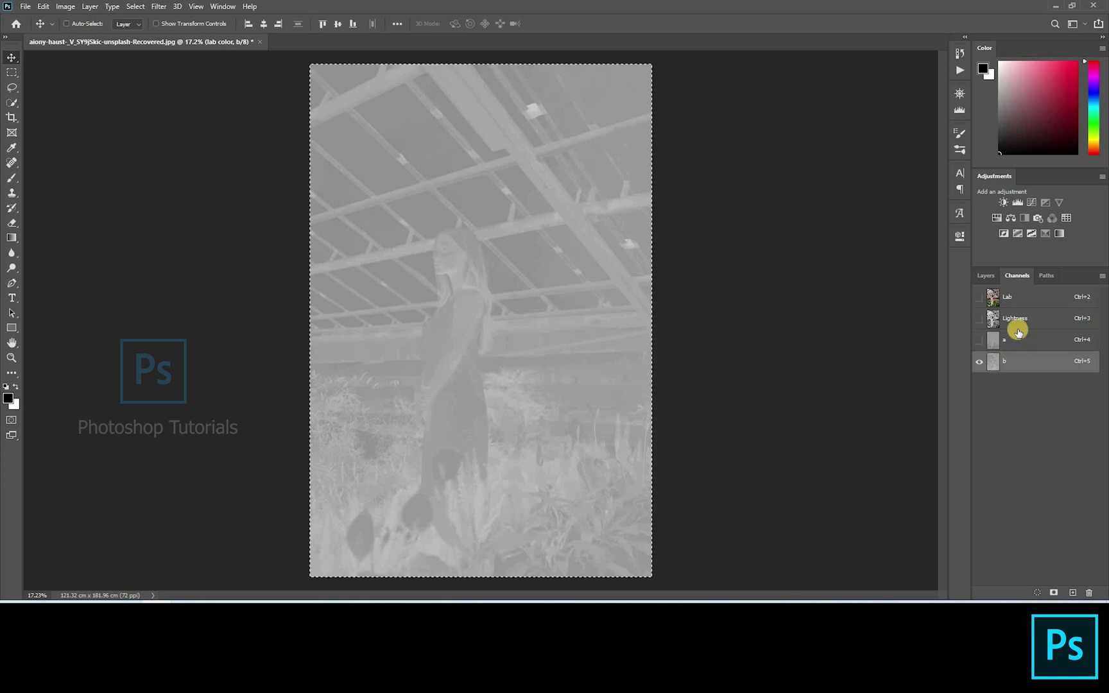
key("ctrl+a")
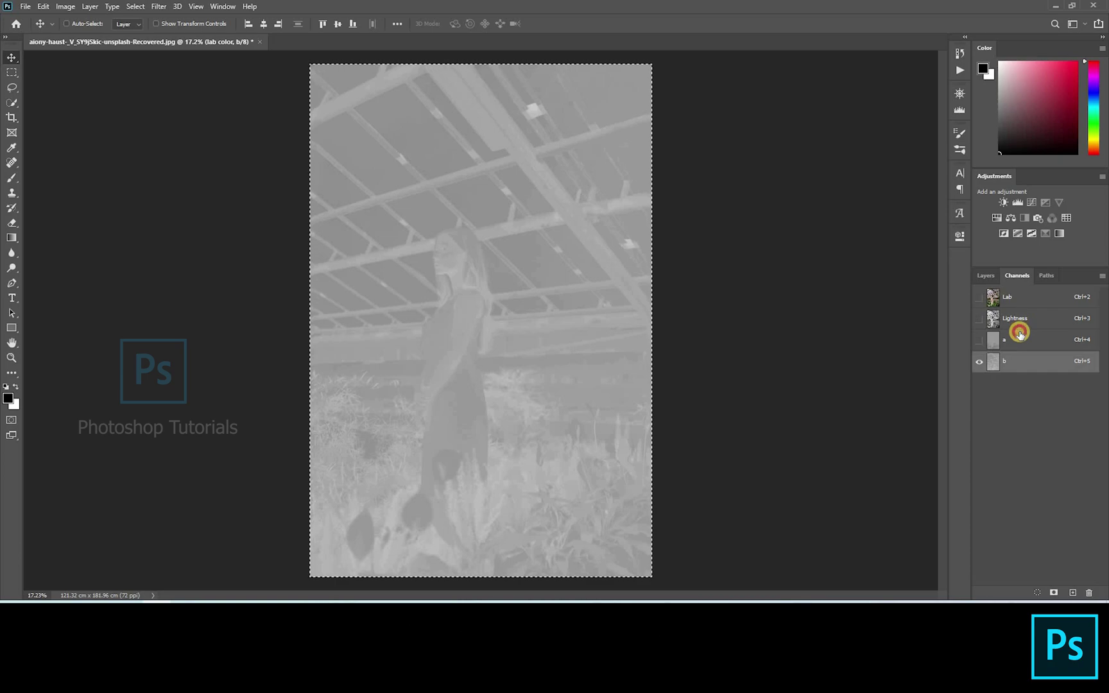
key("ctrl+c")
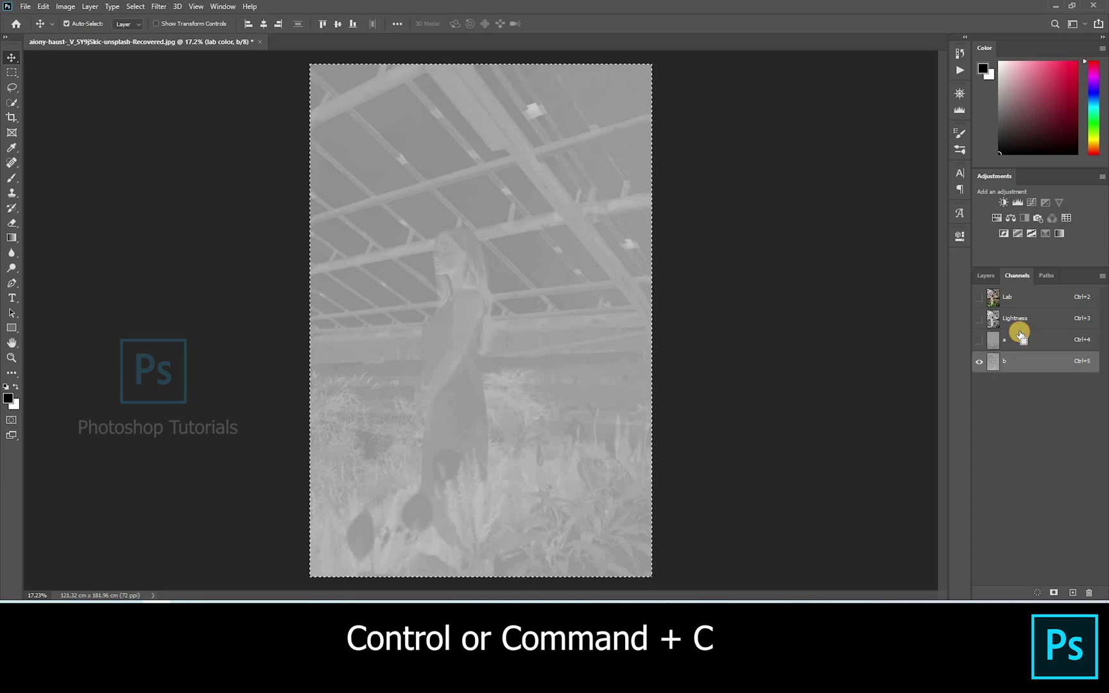
left_click(1021, 335)
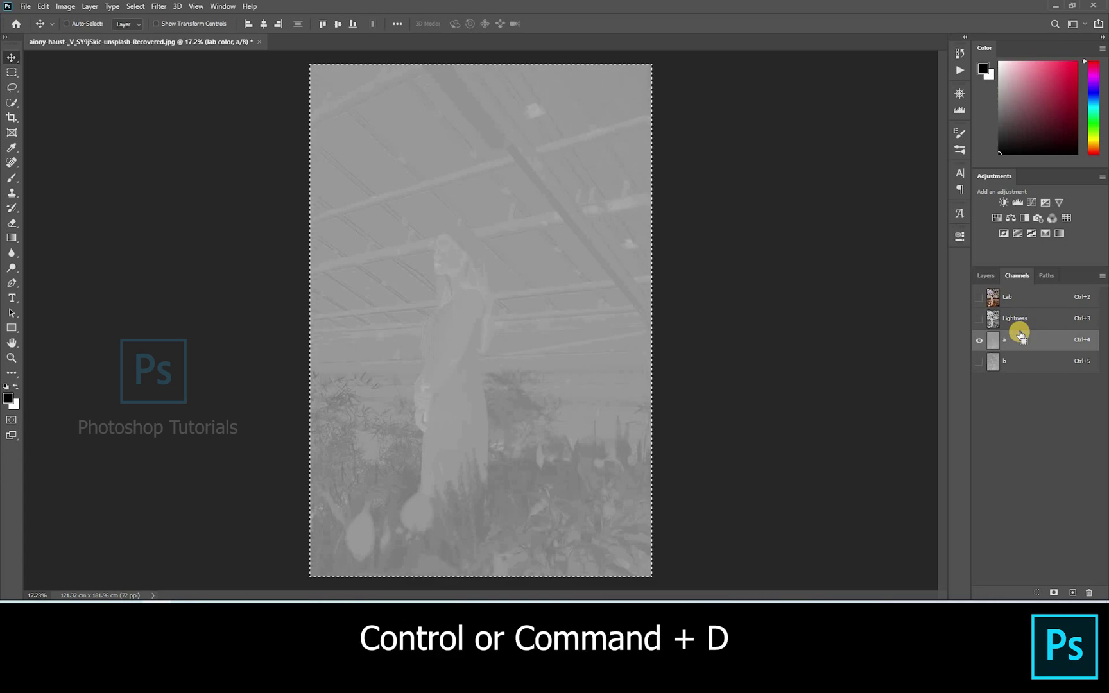
key("ctrl+v")
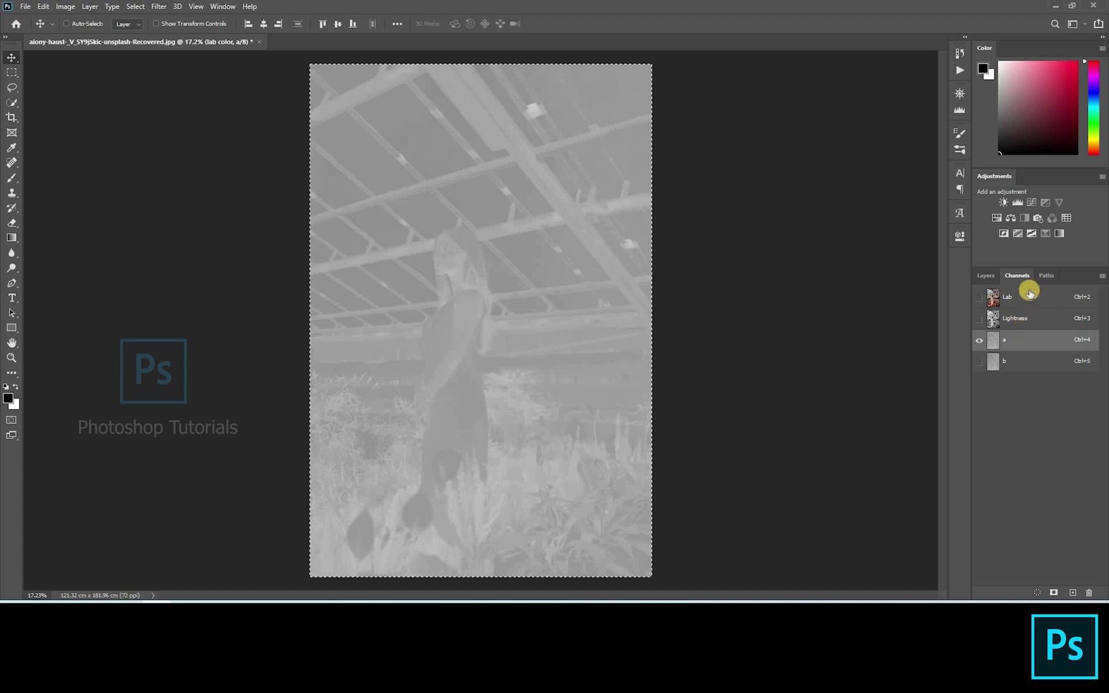
left_click(1029, 297)
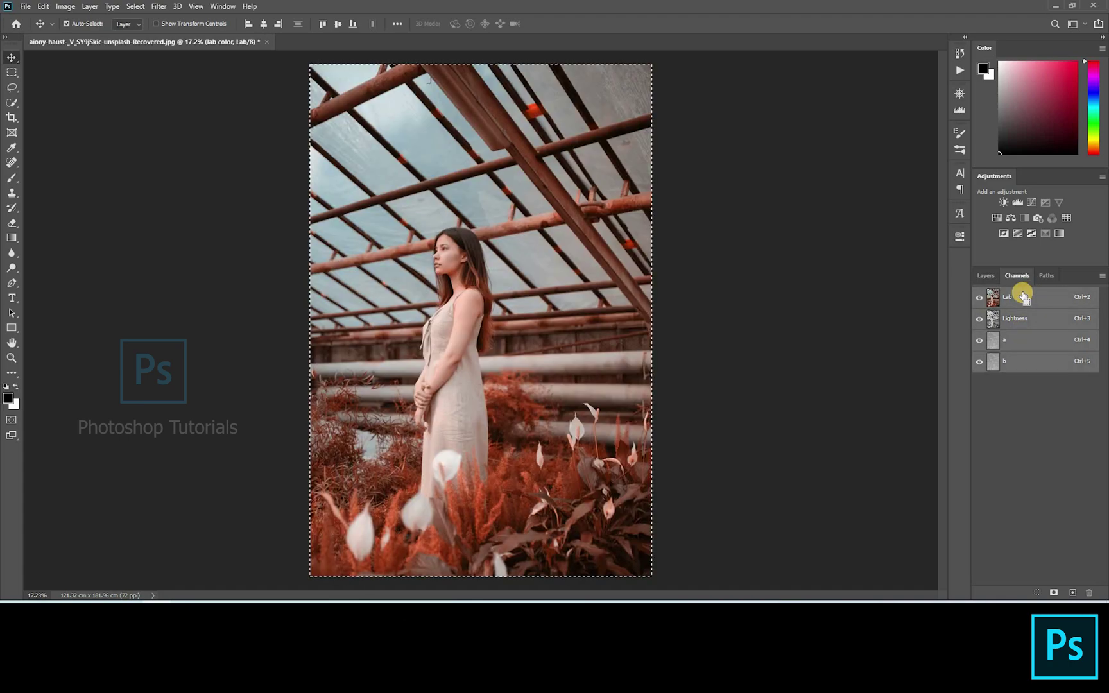
key("ctrl+d")
left_click(983, 276)
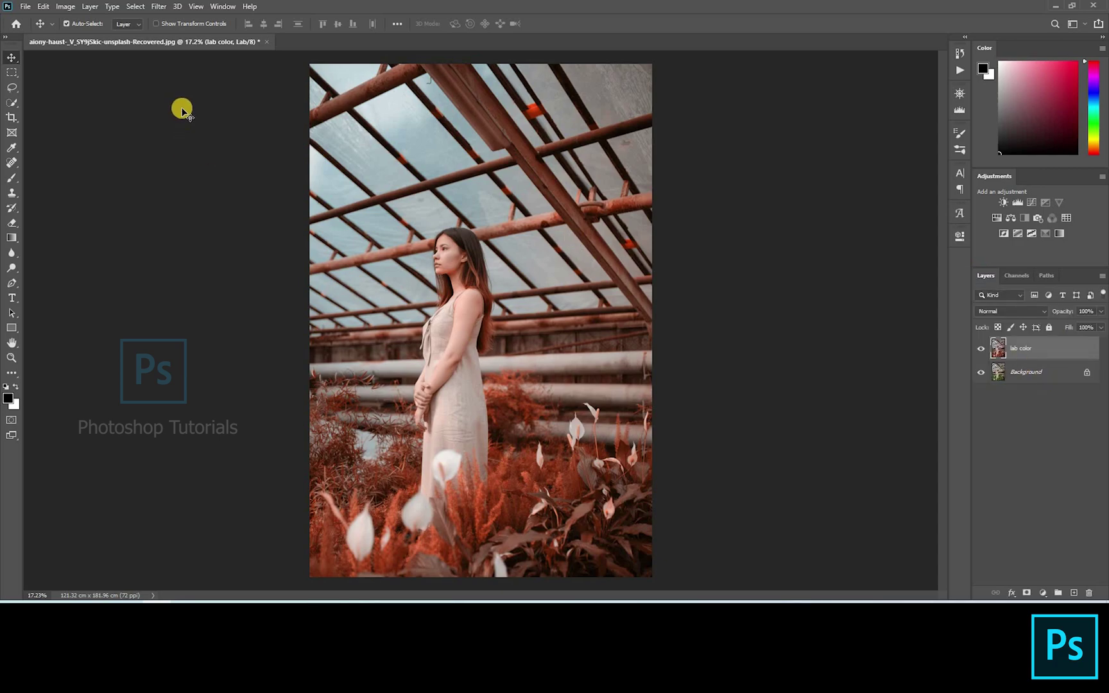
Convert the document back to RGB Color, keeping layers unflattened
left_click(66, 7)
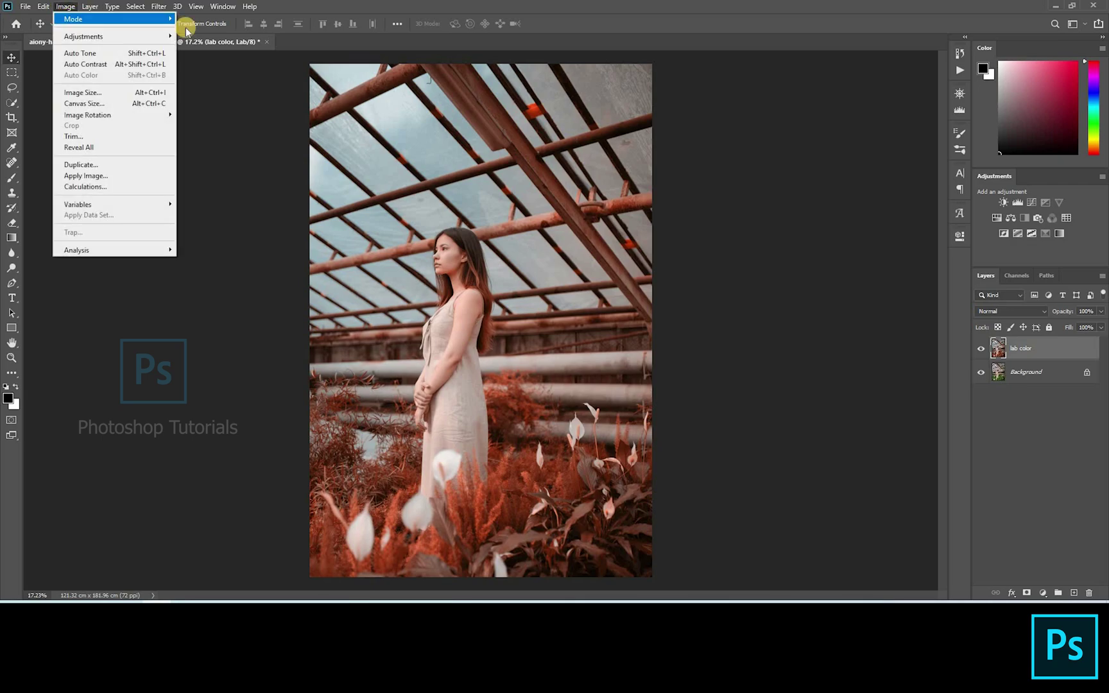
mouse_move(167, 19)
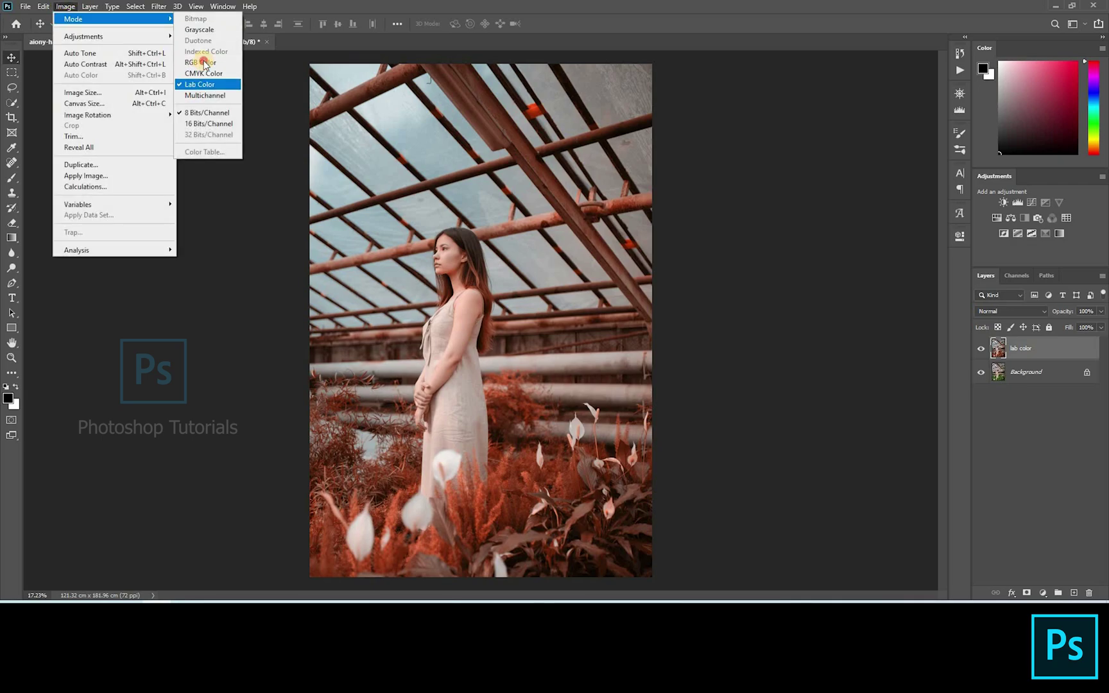
left_click(205, 62)
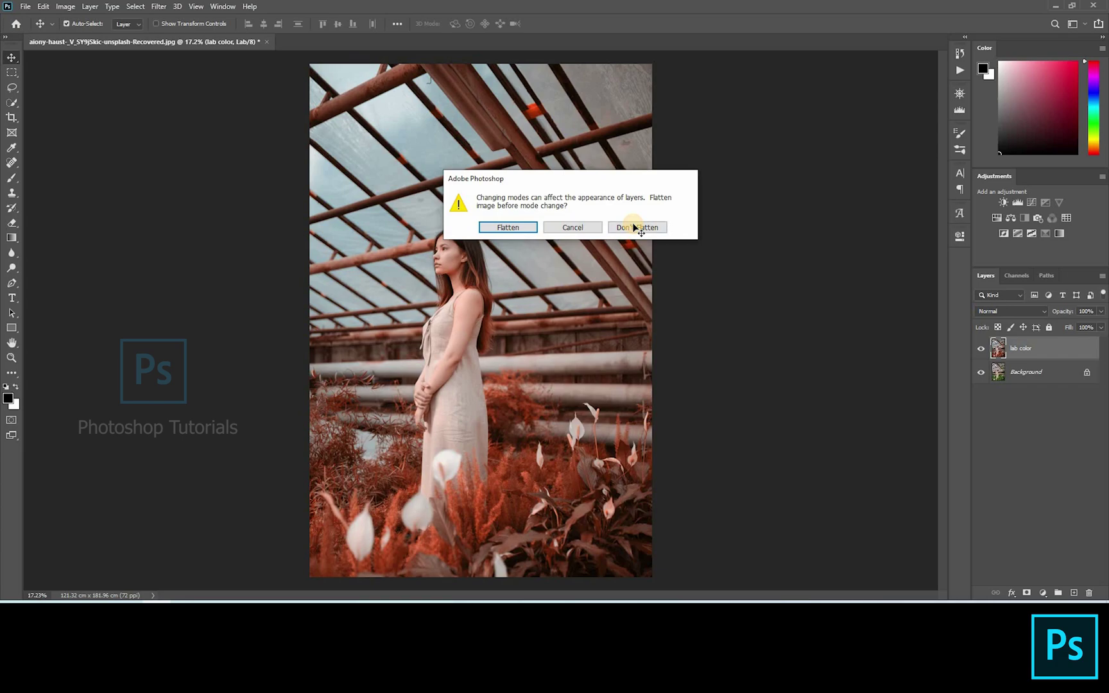
left_click(634, 228)
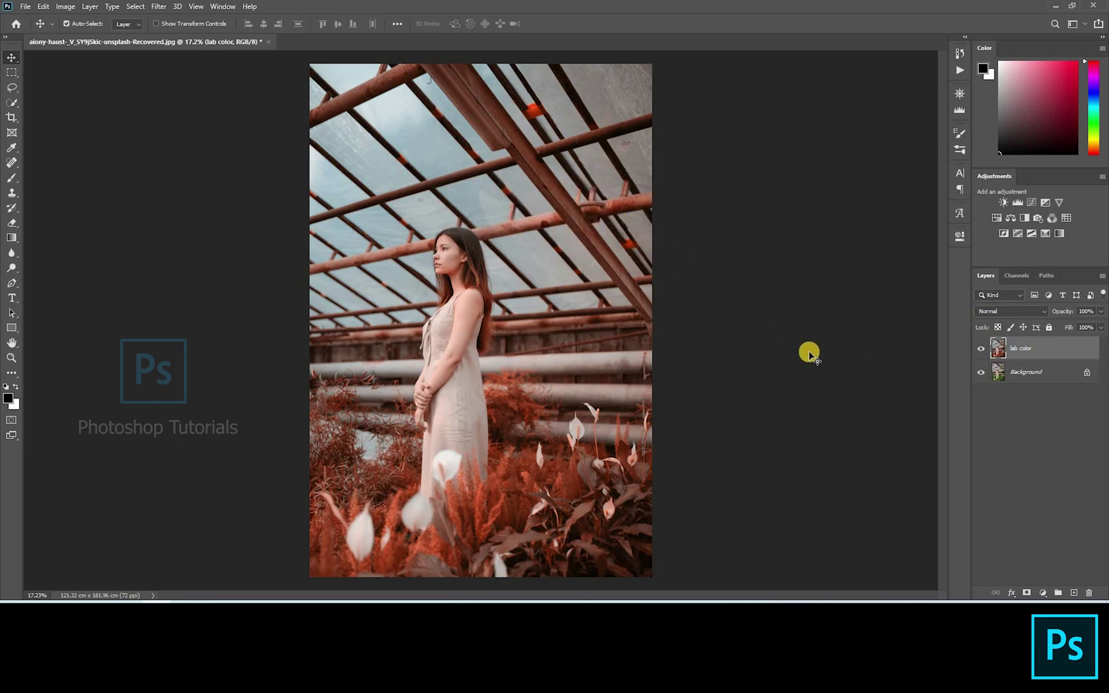
key("ctrl+minus")
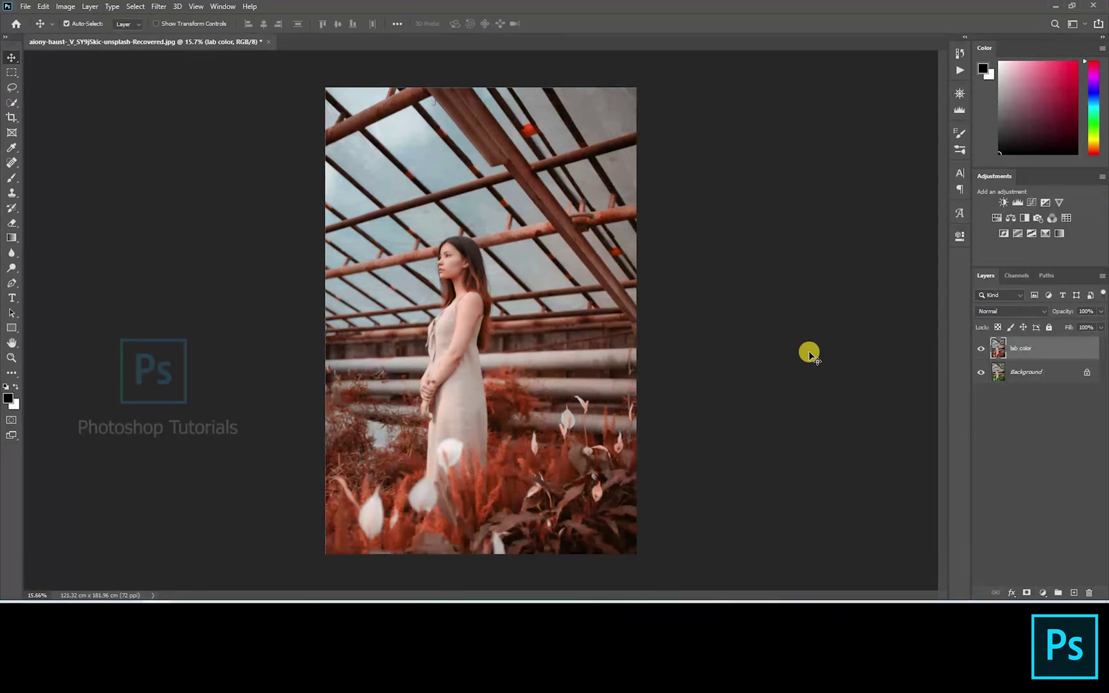
Add a mask to the lab color layer and brush the grade off the face, neck and shoulder
scroll(636, 250, "up", 1)
scroll(636, 250, "down", 1)
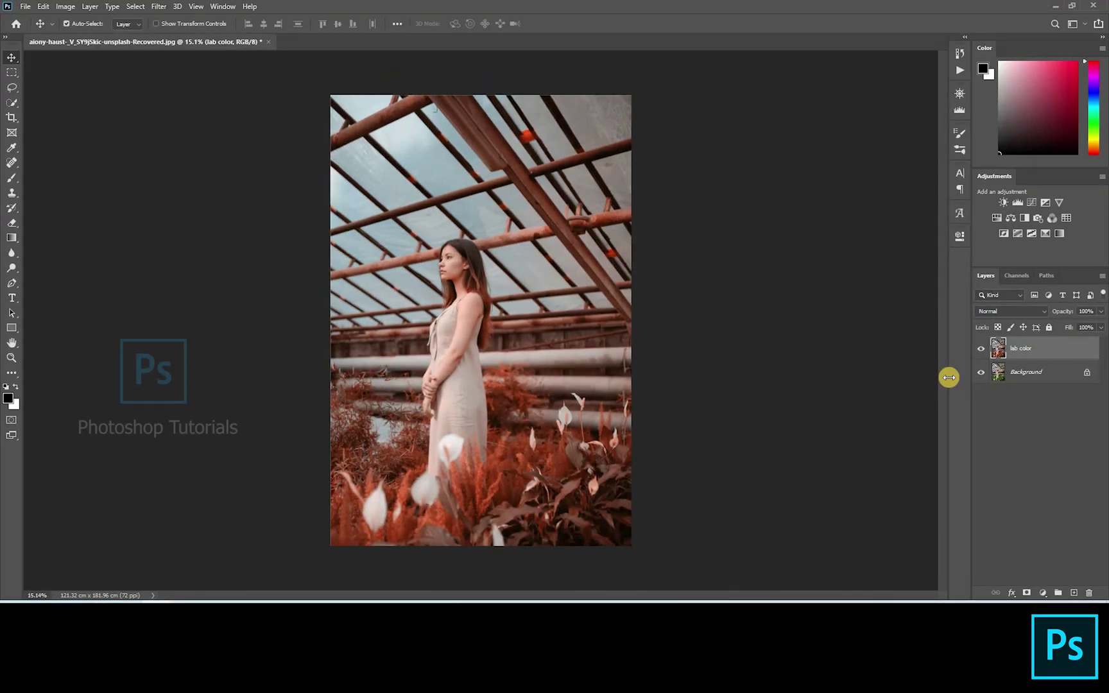
left_click(1028, 588)
scroll(436, 221, "up", 10)
key("b")
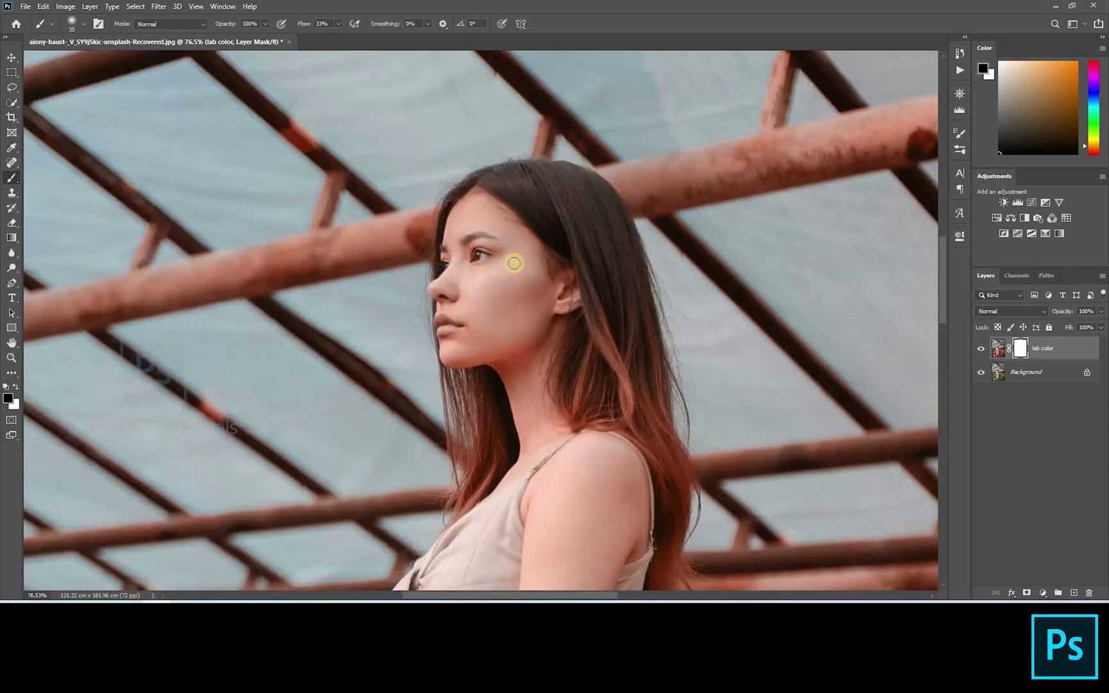
key("bracketright")
key("bracketright")
key("bracketright")
mouse_move(471, 222)
left_mouse_down()
mouse_move(452, 279)
mouse_move(463, 206)
mouse_move(451, 286)
mouse_move(438, 290)
mouse_move(457, 366)
mouse_move(474, 207)
mouse_move(473, 218)
mouse_move(508, 226)
mouse_move(483, 225)
mouse_move(515, 236)
mouse_move(539, 278)
mouse_move(487, 312)
mouse_move(556, 316)
mouse_move(553, 180)
mouse_move(572, 267)
mouse_move(524, 302)
mouse_move(548, 349)
mouse_move(603, 259)
mouse_move(612, 273)
mouse_move(599, 334)
mouse_move(631, 358)
mouse_move(643, 348)
mouse_move(630, 298)
mouse_move(585, 443)
mouse_move(644, 365)
mouse_move(548, 444)
mouse_move(543, 353)
mouse_move(602, 129)
mouse_move(588, 270)
mouse_move(611, 288)
mouse_move(628, 263)
mouse_move(549, 339)
mouse_move(578, 248)
mouse_move(487, 436)
mouse_move(581, 323)
mouse_move(476, 386)
mouse_move(450, 364)
mouse_move(453, 351)
mouse_move(422, 412)
mouse_move(450, 371)
mouse_move(447, 419)
mouse_move(442, 329)
mouse_move(430, 400)
mouse_move(455, 353)
mouse_move(442, 342)
mouse_move(471, 310)
mouse_move(463, 358)
mouse_move(498, 338)
mouse_move(436, 463)
mouse_move(452, 498)
mouse_move(458, 433)
mouse_move(471, 426)
mouse_move(450, 403)
left_mouse_up()
key("bracketright")
key("bracketright")
key("bracketright")
scroll(544, 167, "down", 3)
key("bracketleft")
key("bracketleft")
key("bracketleft")
key("bracketright")
key("bracketright")
key("bracketright")
scroll(582, 258, "down", 5)
scroll(441, 321, "down", 2)
Mask the gap along the forearm's inner edge and hide the red mask overlay
key("p")
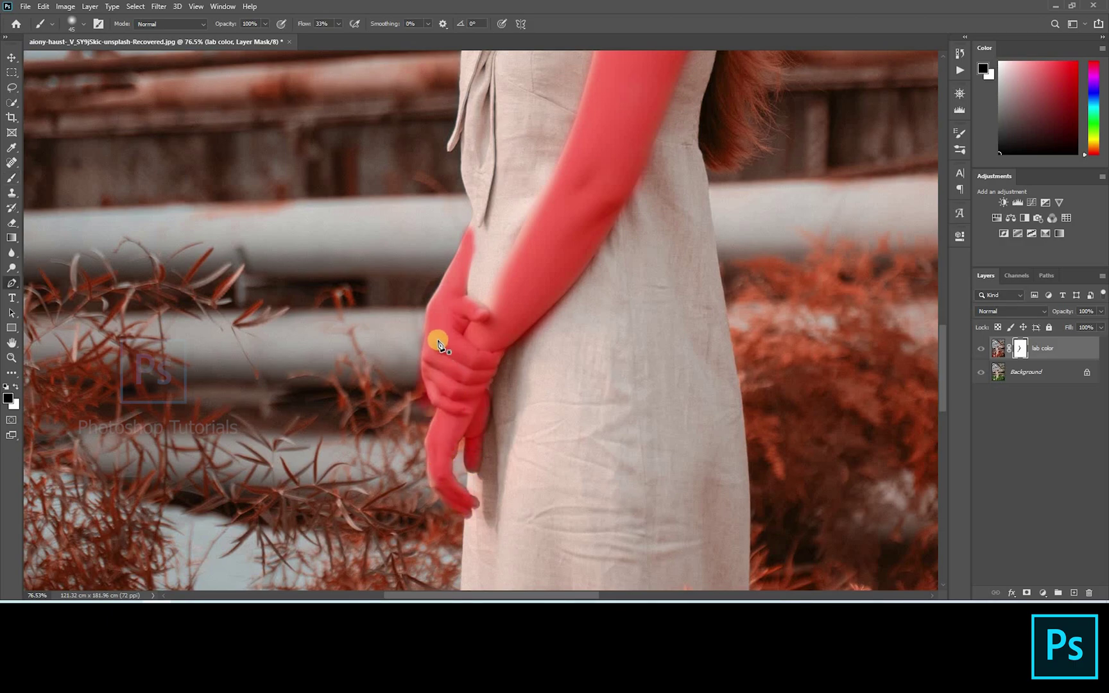
key("b")
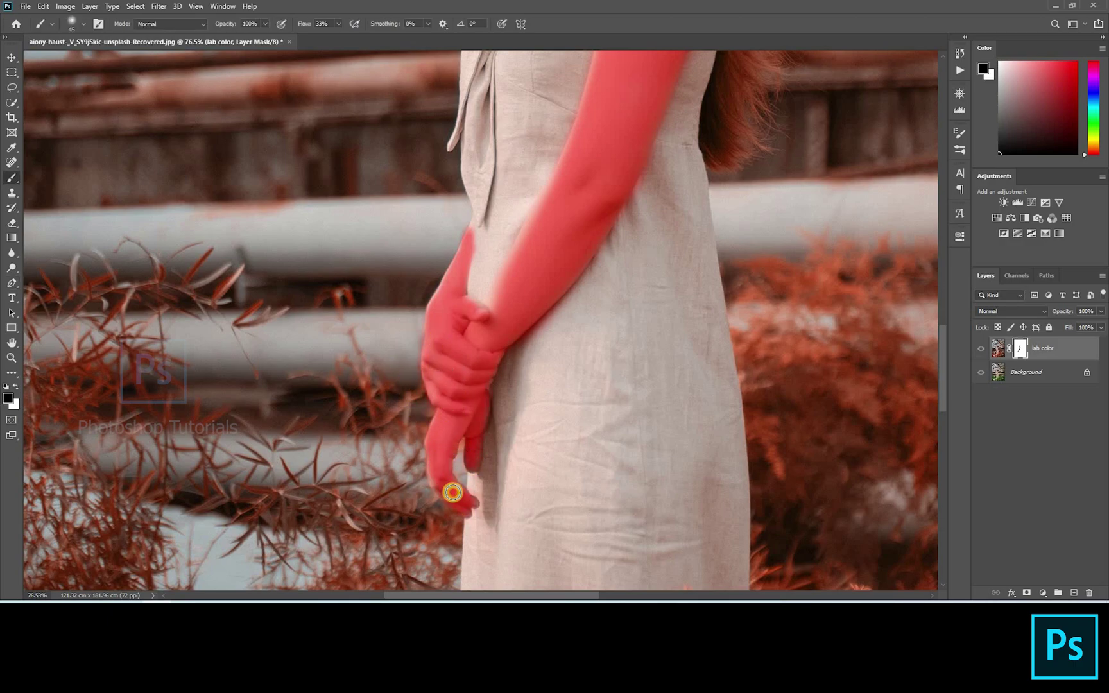
mouse_move(458, 318)
left_mouse_down()
mouse_move(532, 272)
mouse_move(481, 327)
mouse_move(577, 165)
mouse_move(636, 121)
left_mouse_up()
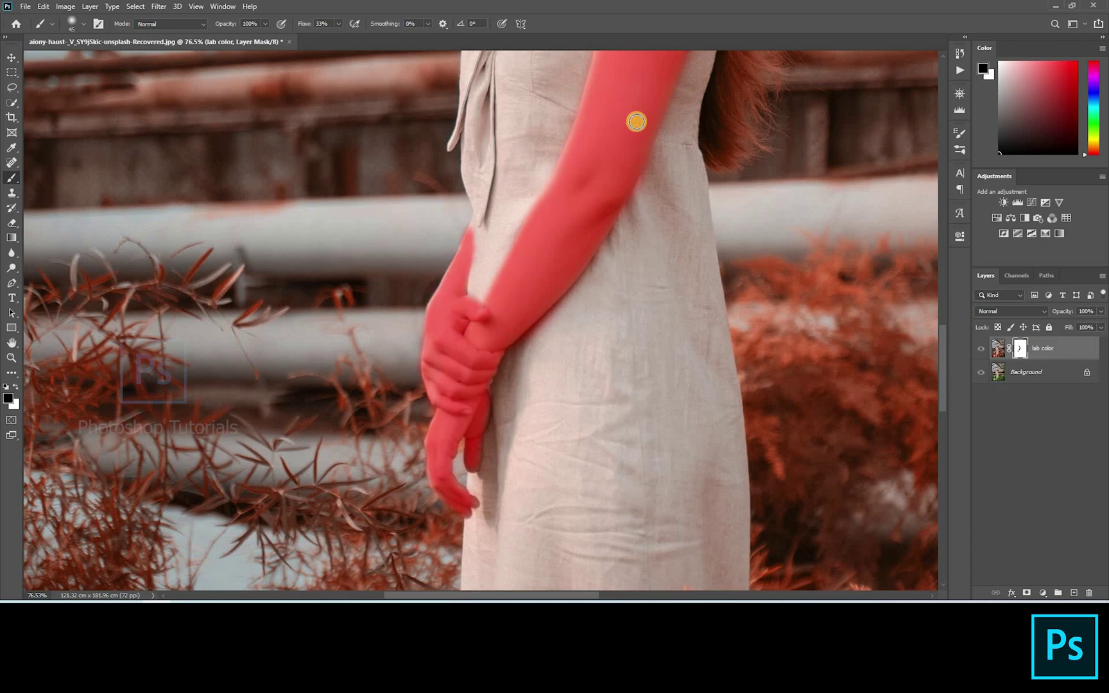
key("backslash")
key("x")
Lower the lab color layer mask's density to 45%
key("ctrl+minus")
key("ctrl+minus")
key("ctrl+plus")
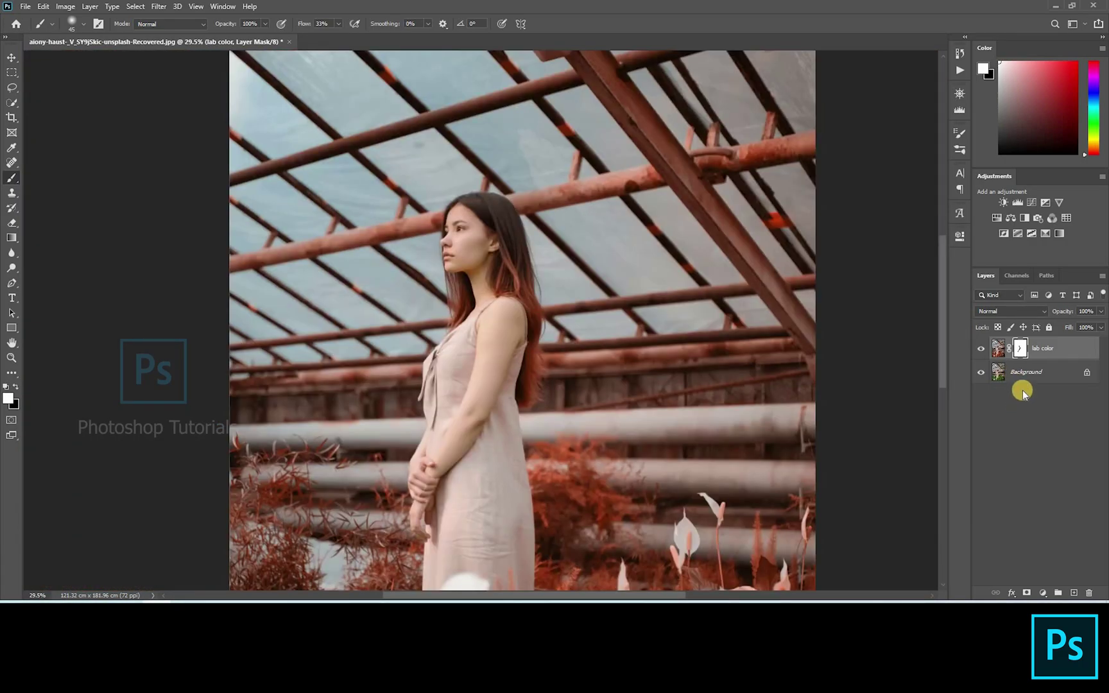
double_click(1020, 348)
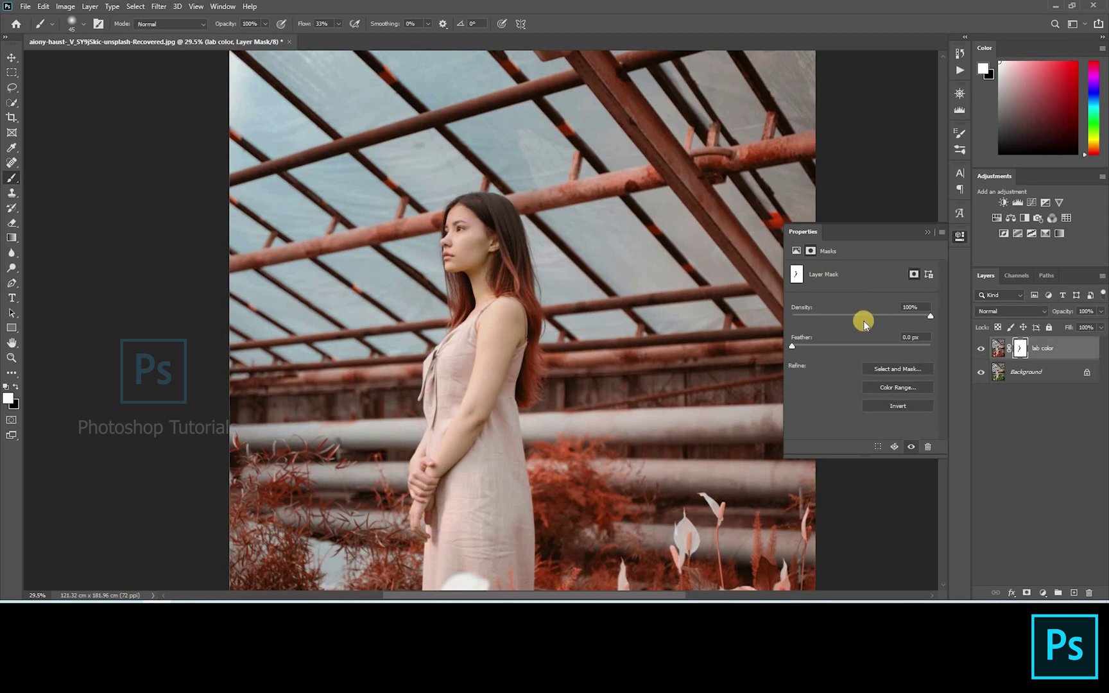
left_click_drag(854, 320, 843, 317)
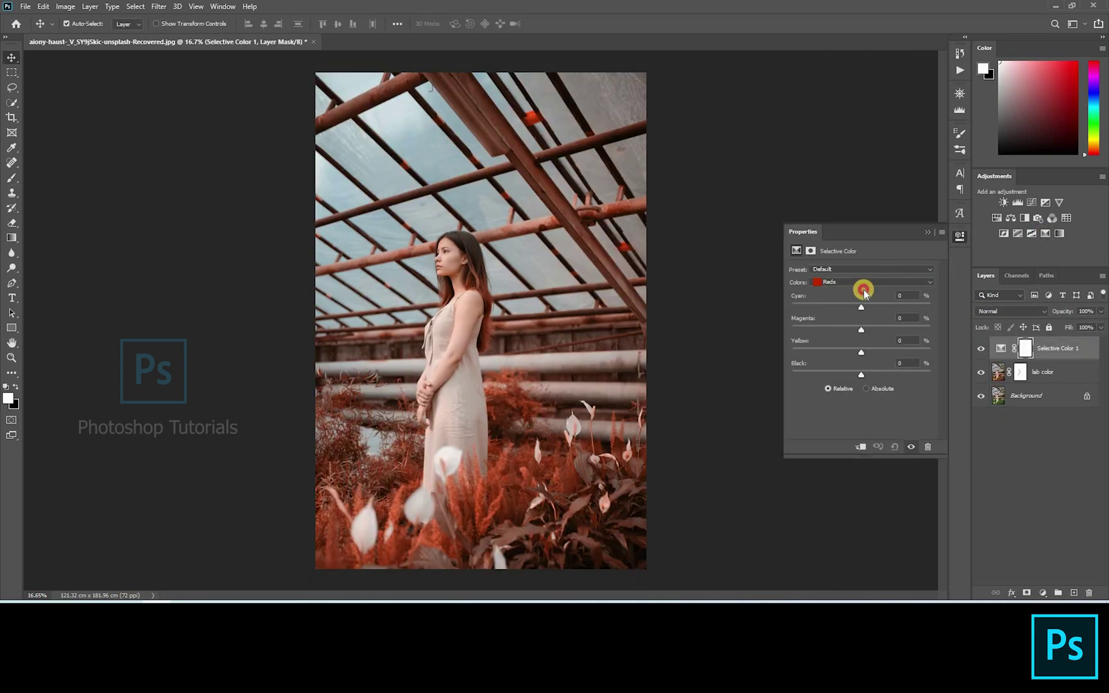
Set Selective Color Reds to Cyan -62, Magenta -30, Yellow -32, and reduce magenta in Yellows
left_click(835, 283)
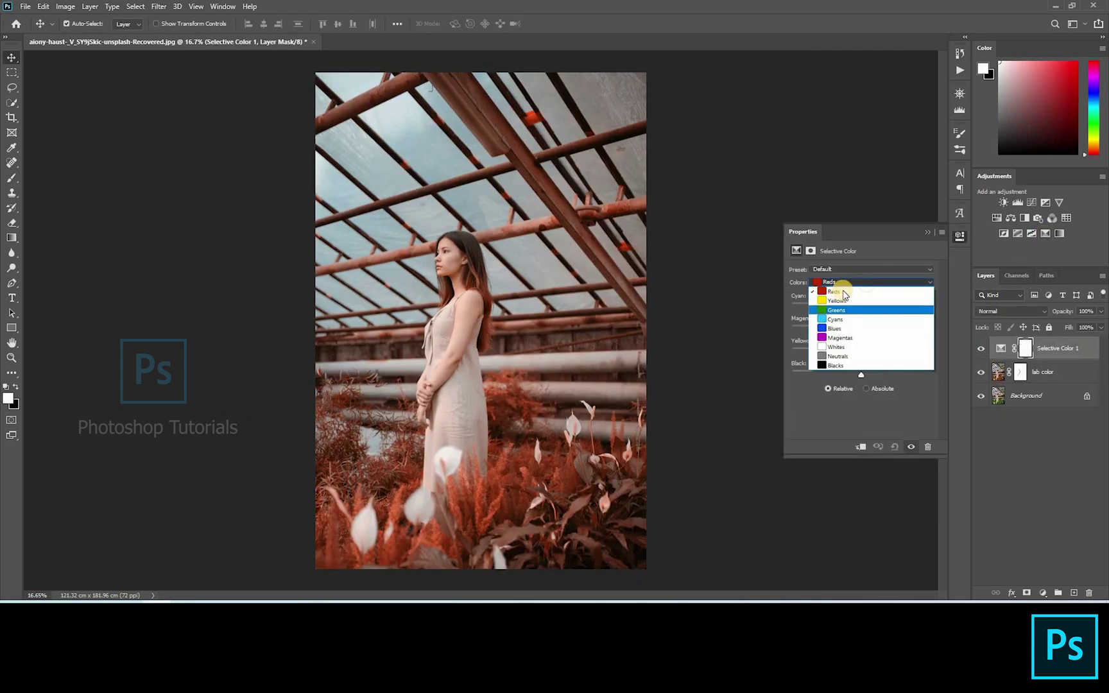
left_click(837, 287)
left_click_drag(861, 306, 844, 329)
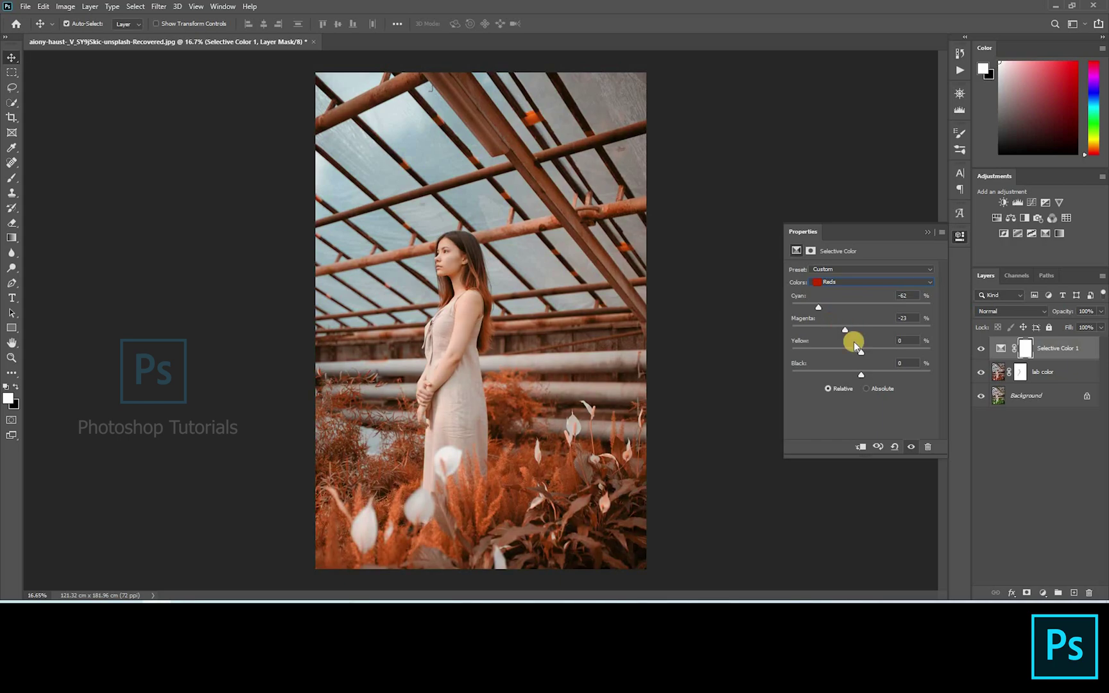
left_click(841, 353)
scroll(477, 337, "up", 5)
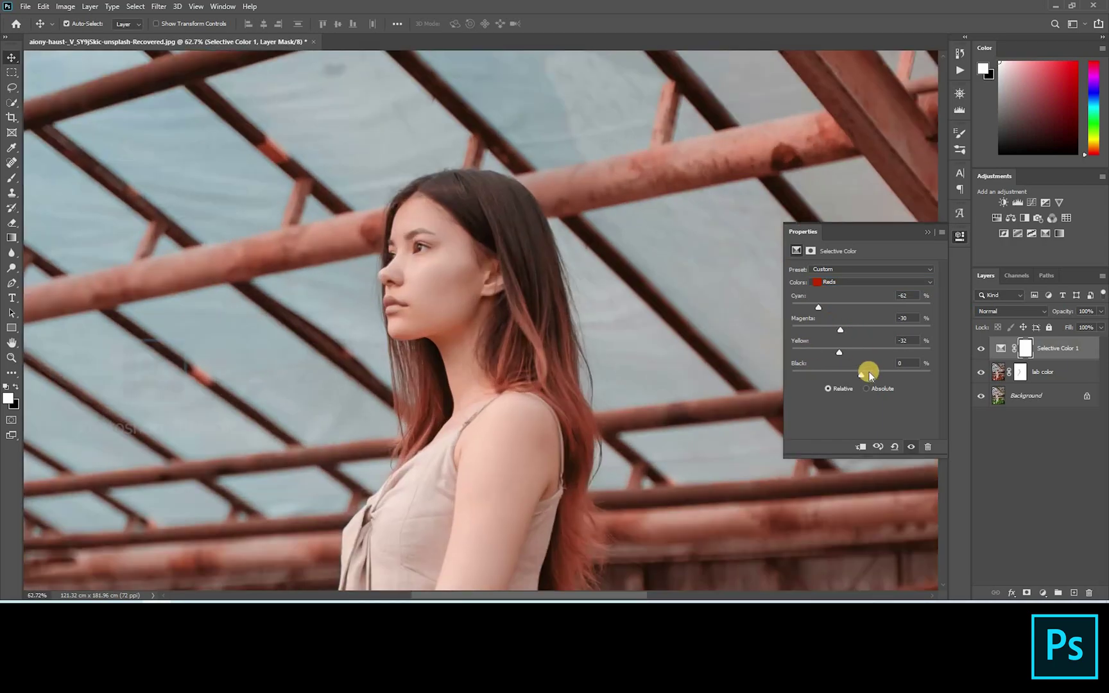
left_click(857, 283)
left_click(854, 307)
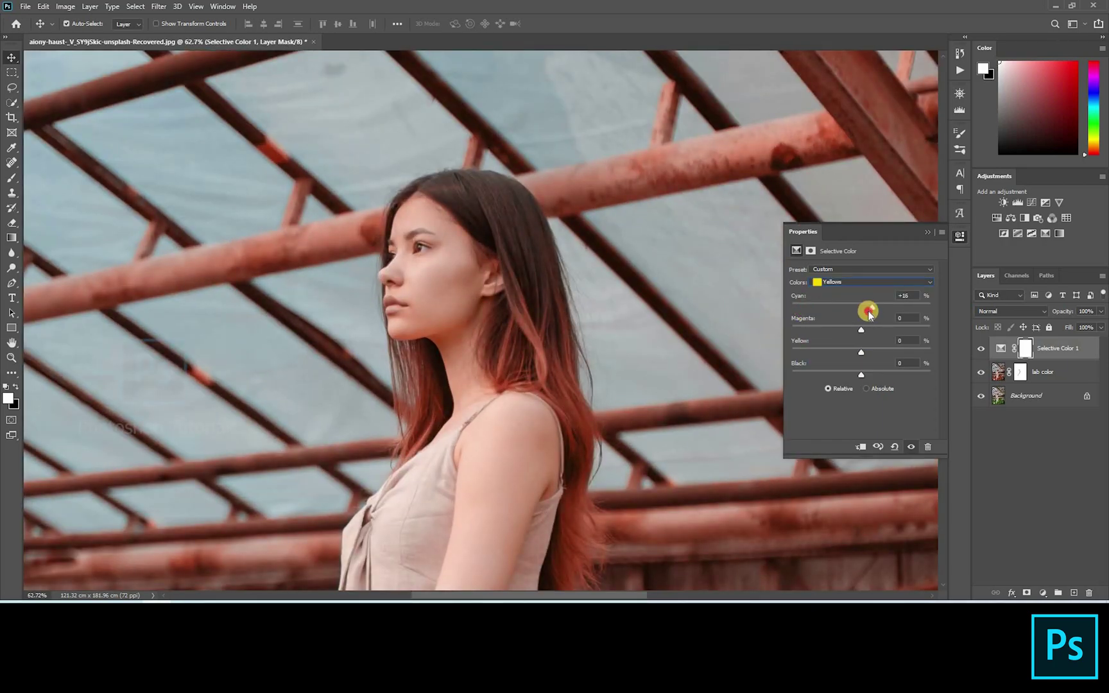
left_click_drag(854, 328, 842, 329)
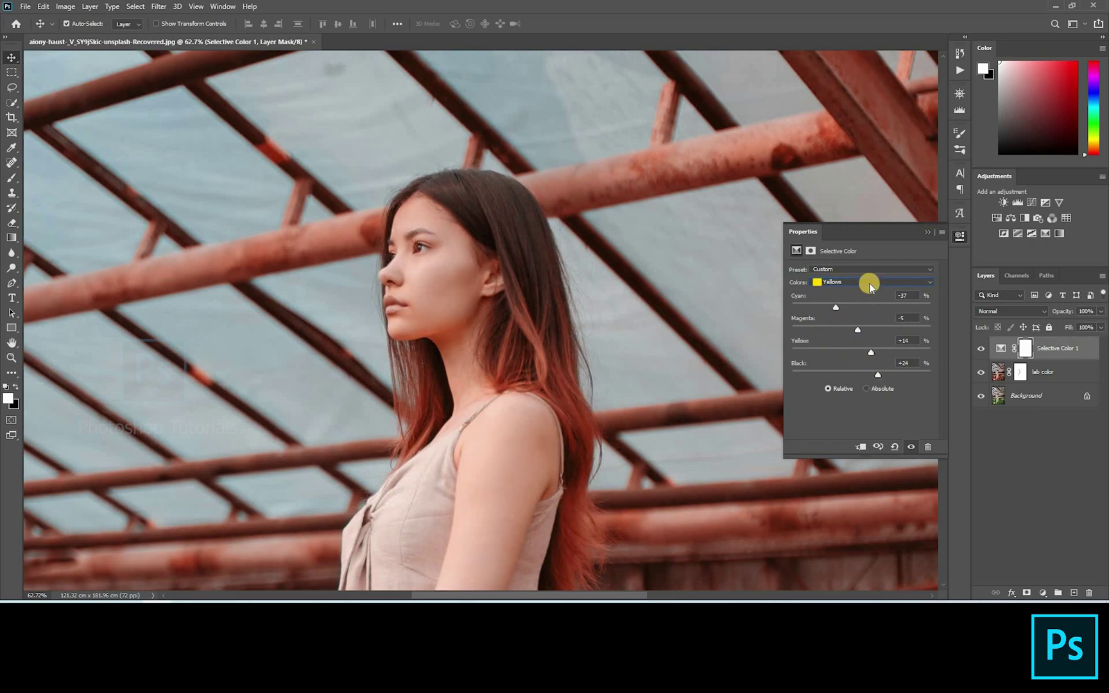
Name the Selective Color layer 'skin tone' and fit the image in view
left_click(1047, 350)
type("skin tone")
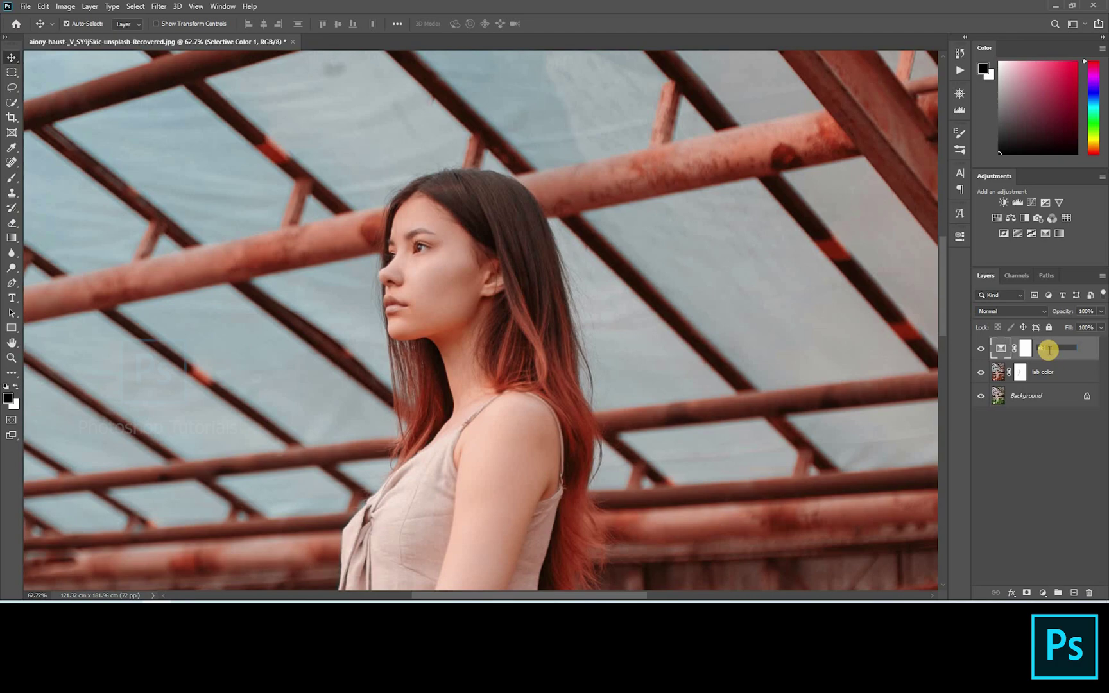
key("Return")
key("ctrl+0")
key("ctrl+minus")
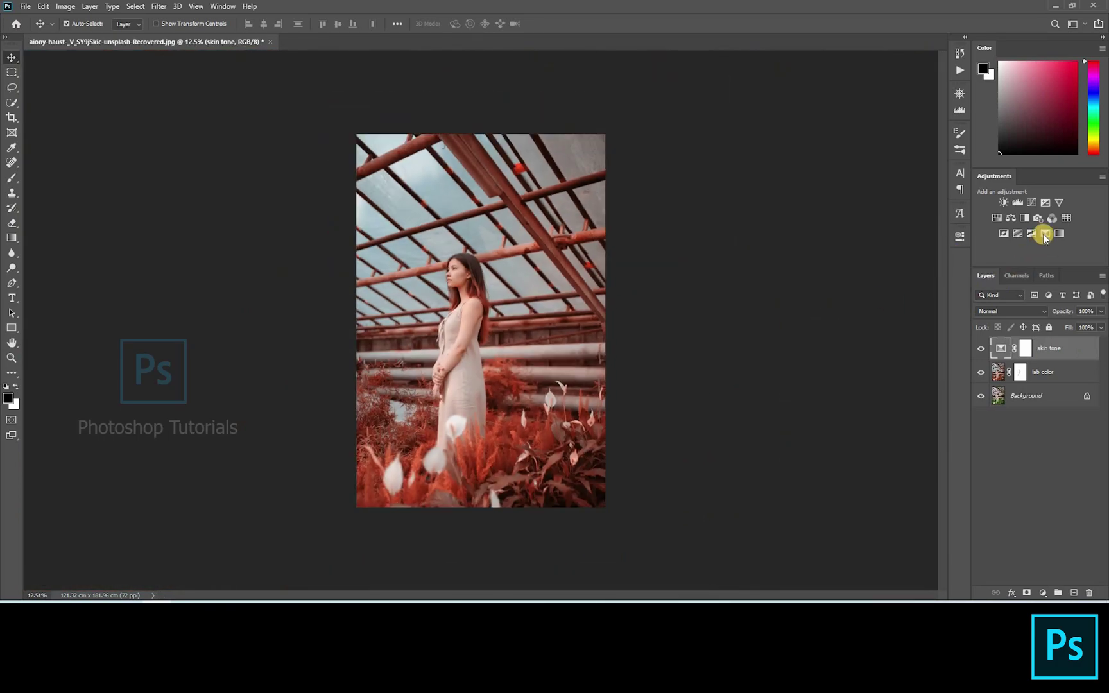
Add a Selective Color layer shifting Whites to Cyan +100, Magenta -41, Yellow -56, Black +23
left_click(1044, 233)
left_click(870, 282)
left_click(828, 351)
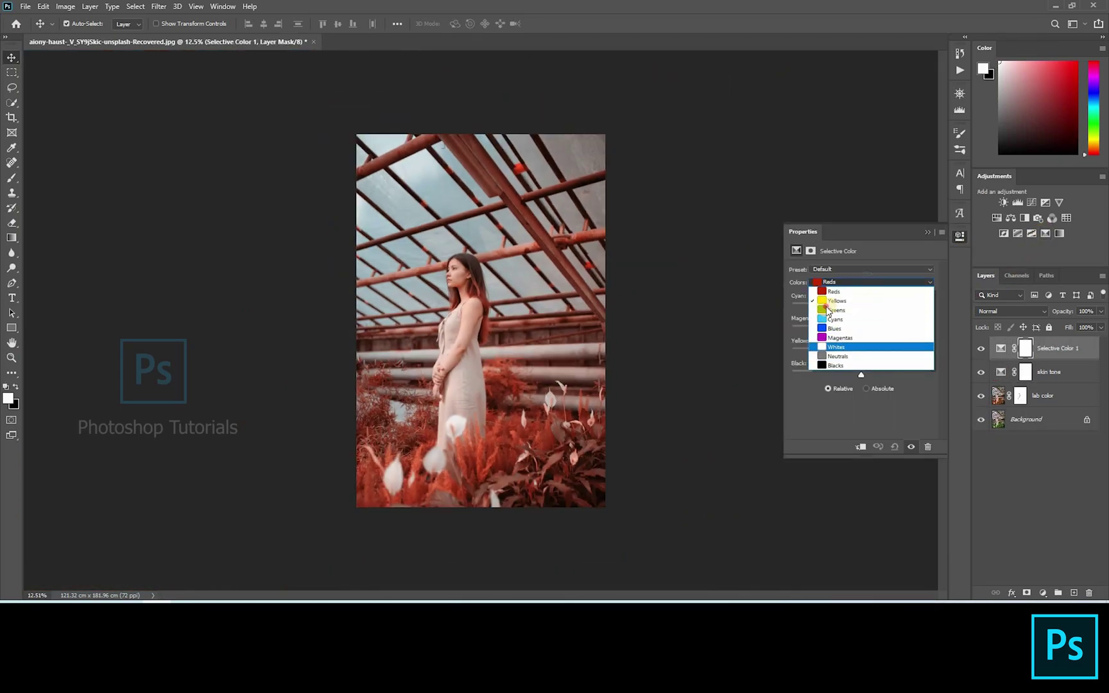
left_click_drag(862, 307, 796, 307)
left_click_drag(867, 324, 930, 351)
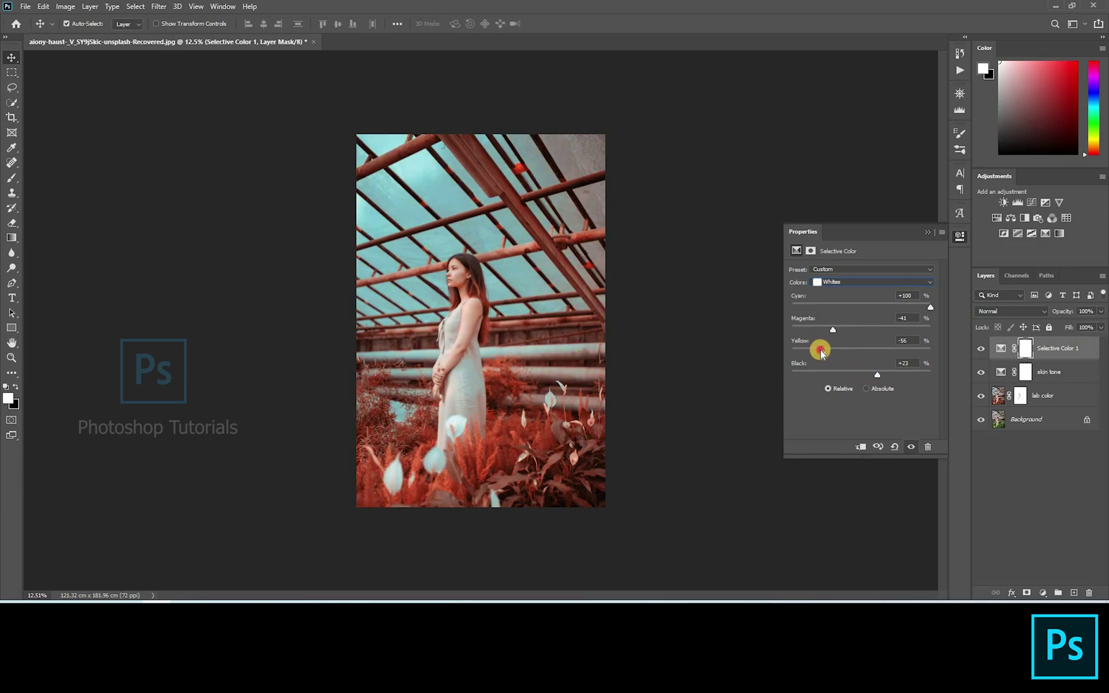
left_click(927, 235)
Rename the new Selective Color layer to 'white to blue' and toggle it to compare
scroll(738, 404, "up", 5)
left_click(1049, 346)
double_click(1049, 347)
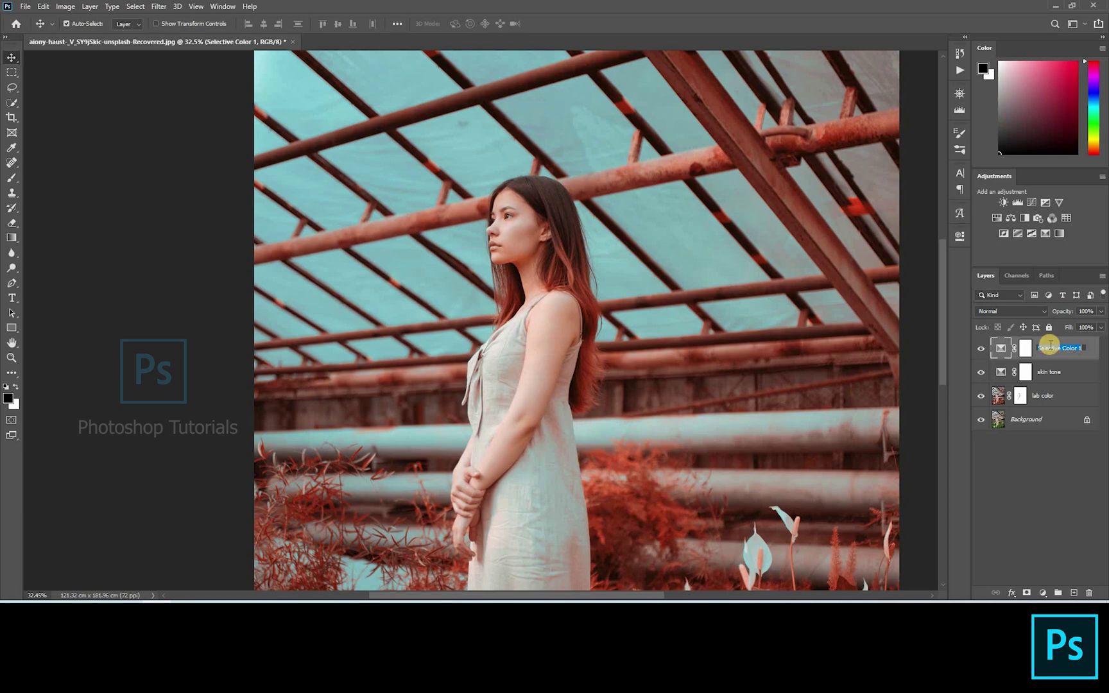
type("white to blue")
key("Return")
left_click(980, 348)
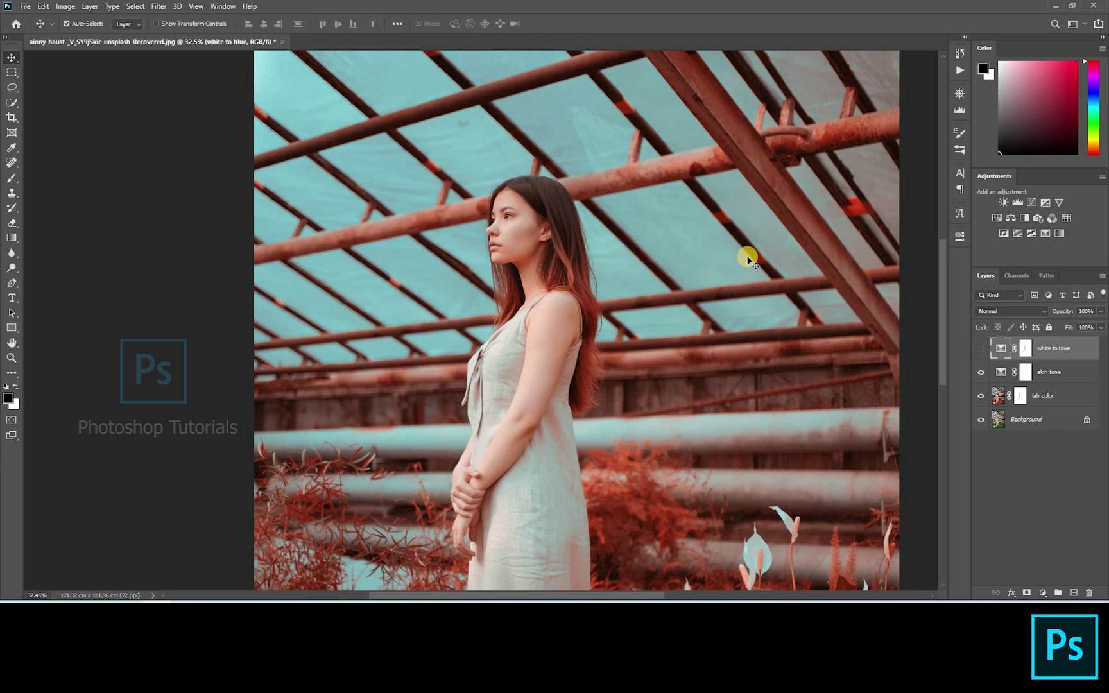
key("ctrl+0")
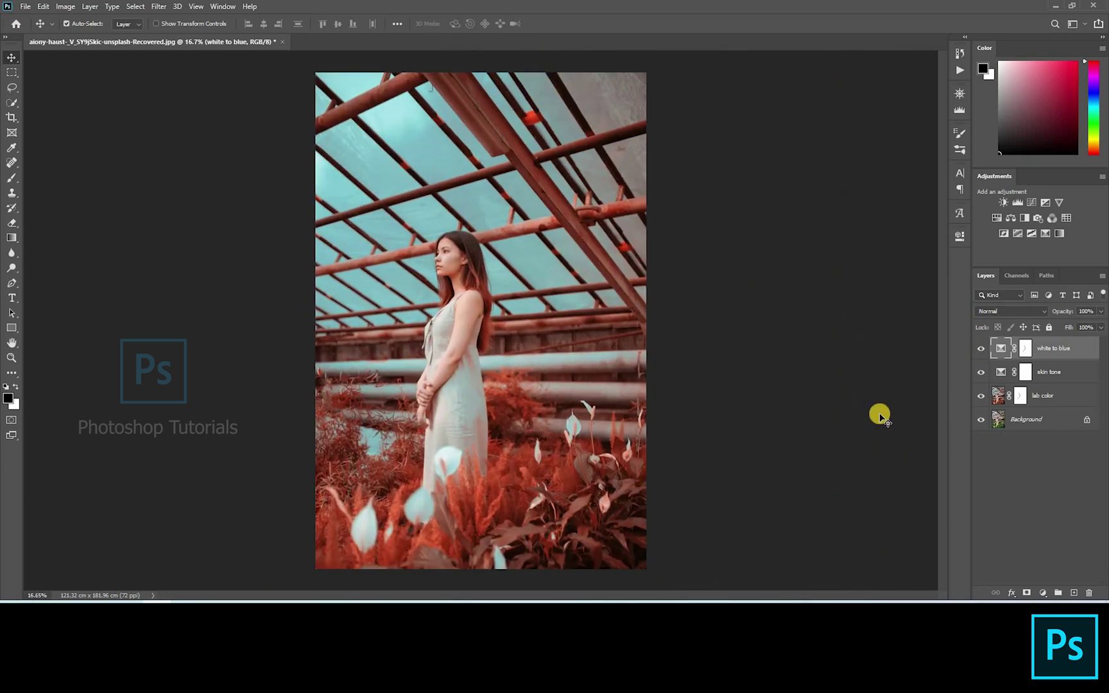
Create a new top layer filled with 50% gray and set its blend mode to Soft Light
left_click(1060, 445)
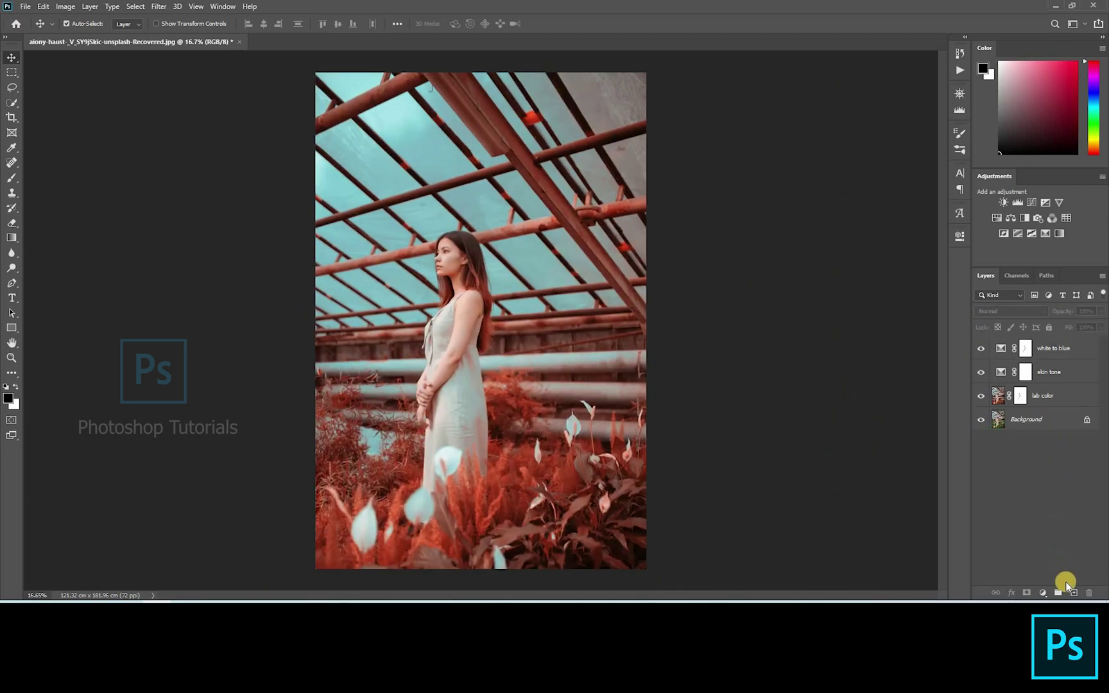
key("ctrl+shift+alt+n")
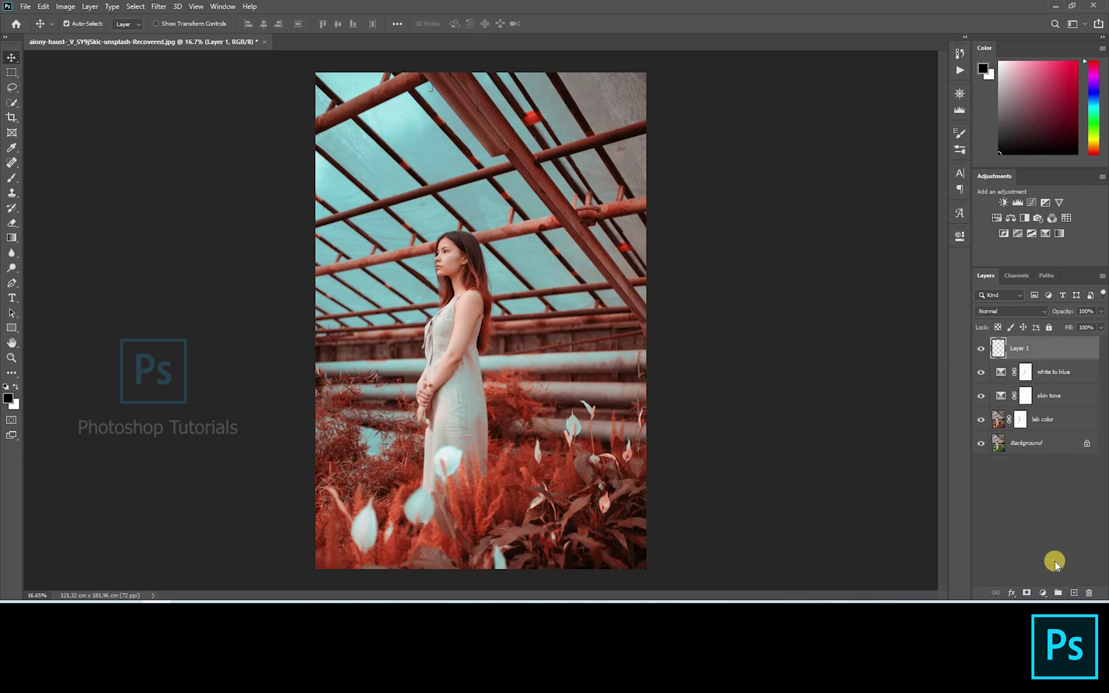
key("shift+F5")
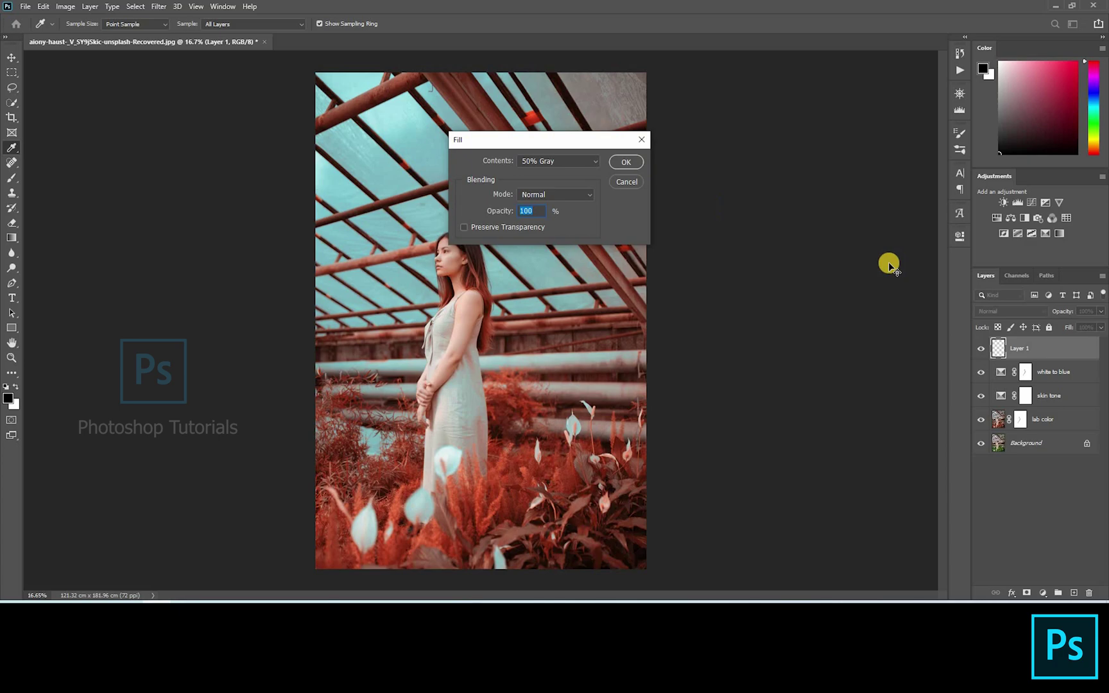
key("ctrl+s")
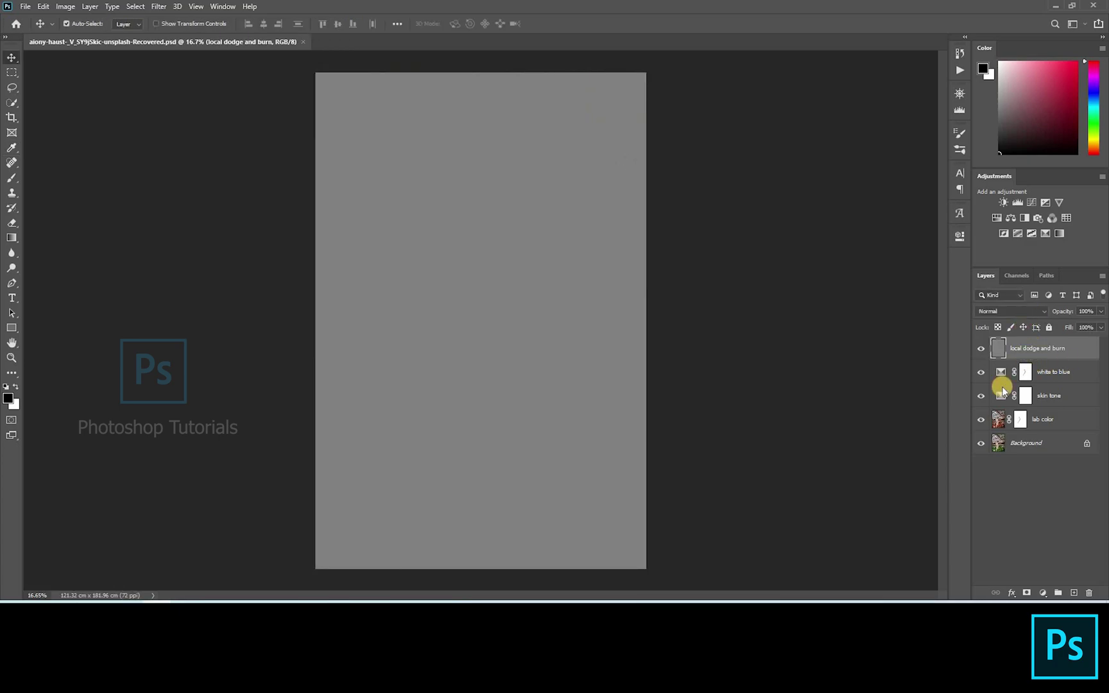
left_click(1027, 315)
left_click(1003, 460)
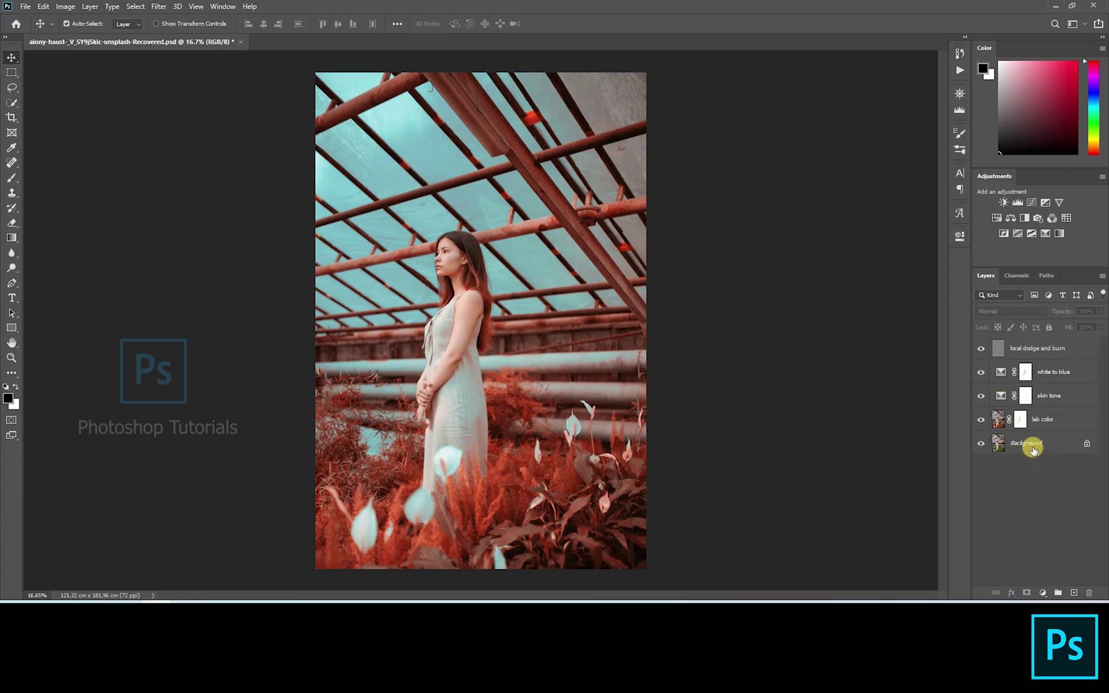
Set up a white brush at 8% flow and zoom in on her face
key("b")
left_click(336, 24)
left_click_drag(320, 39, 297, 78)
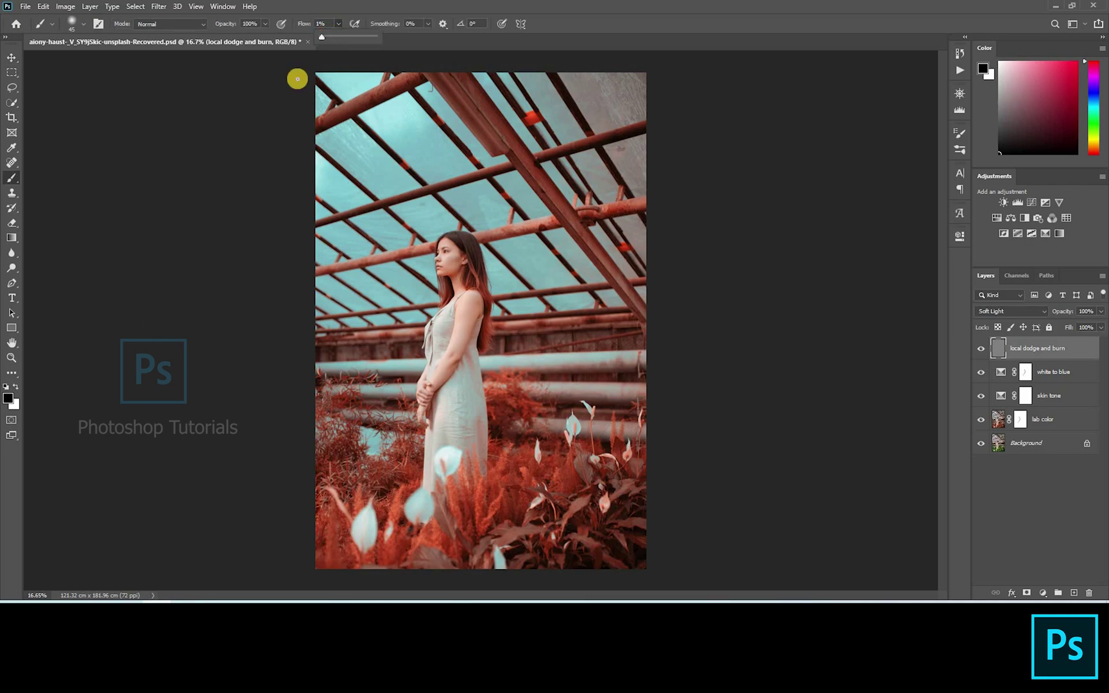
left_click(16, 385)
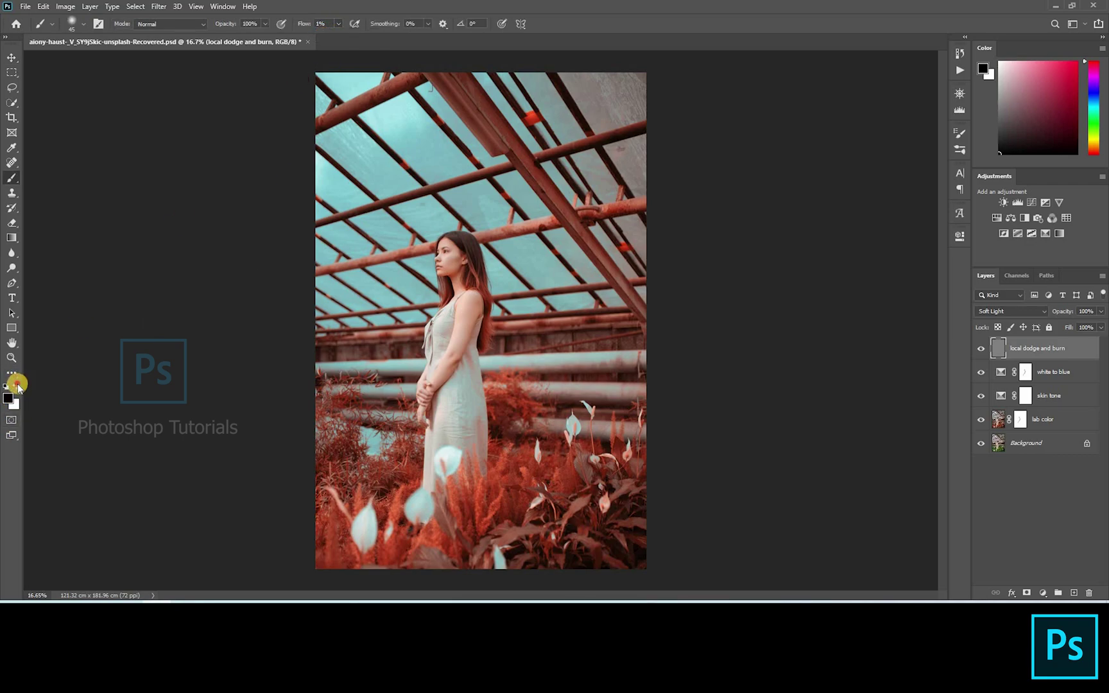
scroll(451, 250, "up", 2)
scroll(421, 287, "up", 5)
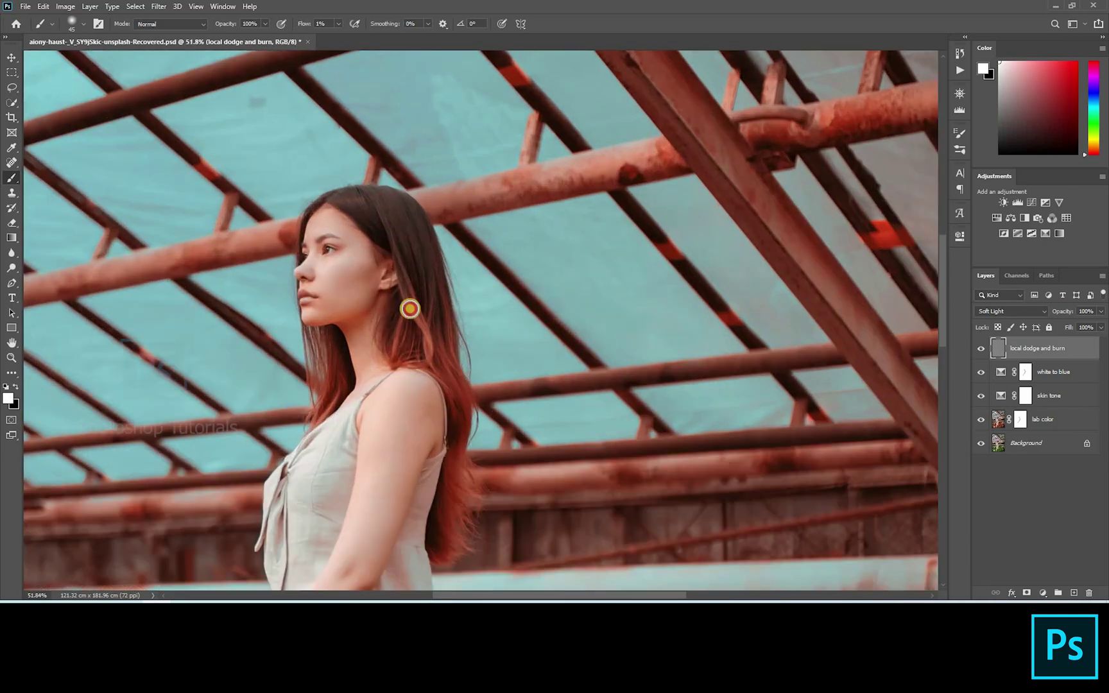
scroll(506, 288, "up", 2)
key("v")
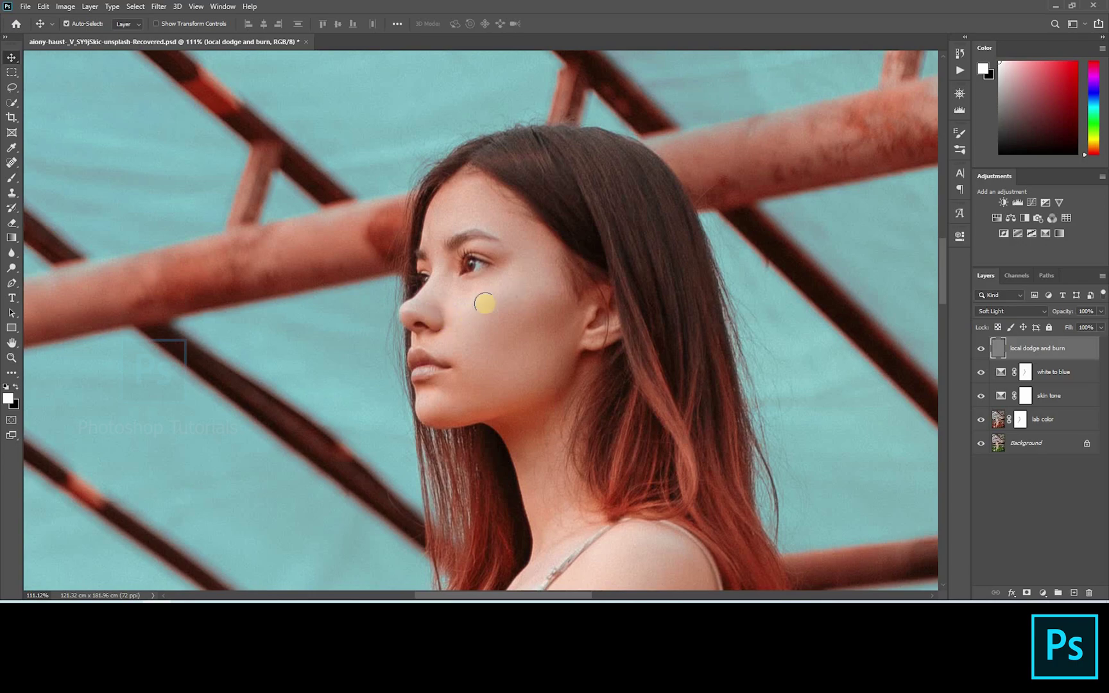
key("b")
left_click_drag(634, 223, 658, 219)
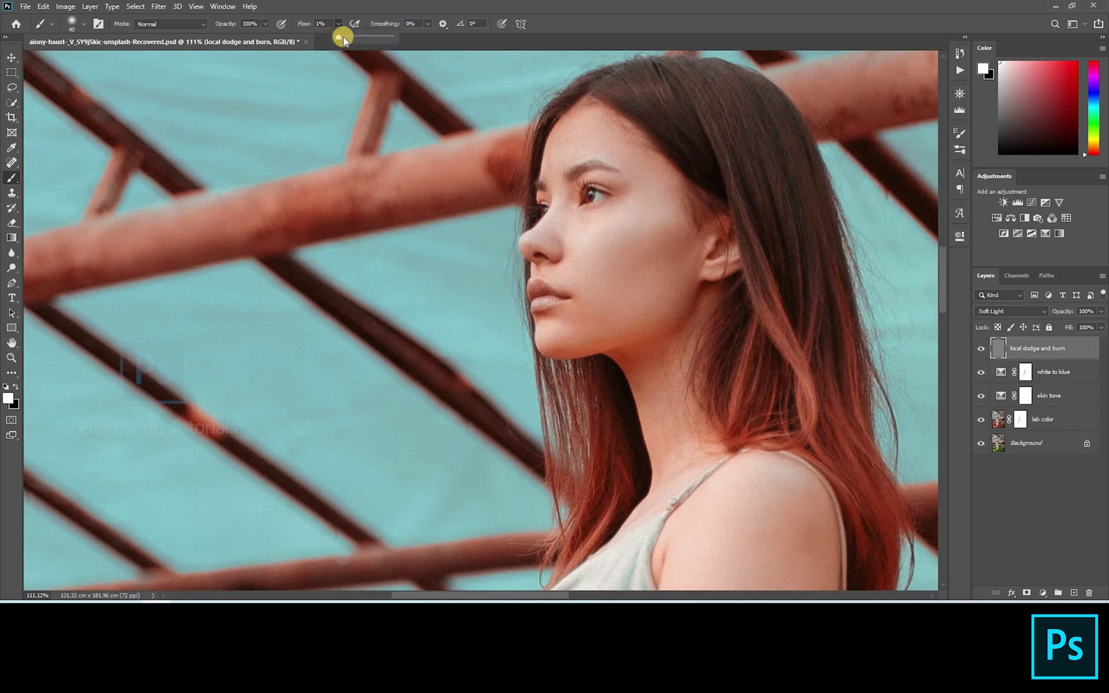
key("shift+0")
key("shift+8")
Brighten the brow, temple, cheek and the area around the ear
mouse_move(604, 163)
left_mouse_down()
mouse_move(557, 164)
mouse_move(644, 178)
mouse_move(656, 214)
mouse_move(589, 258)
mouse_move(683, 267)
mouse_move(600, 320)
mouse_move(690, 248)
mouse_move(592, 330)
mouse_move(619, 282)
mouse_move(677, 281)
mouse_move(593, 339)
mouse_move(538, 338)
mouse_move(566, 325)
mouse_move(537, 266)
mouse_move(573, 306)
mouse_move(559, 302)
mouse_move(570, 299)
mouse_move(541, 248)
left_mouse_up()
key("[")
key("[")
key("bracketright")
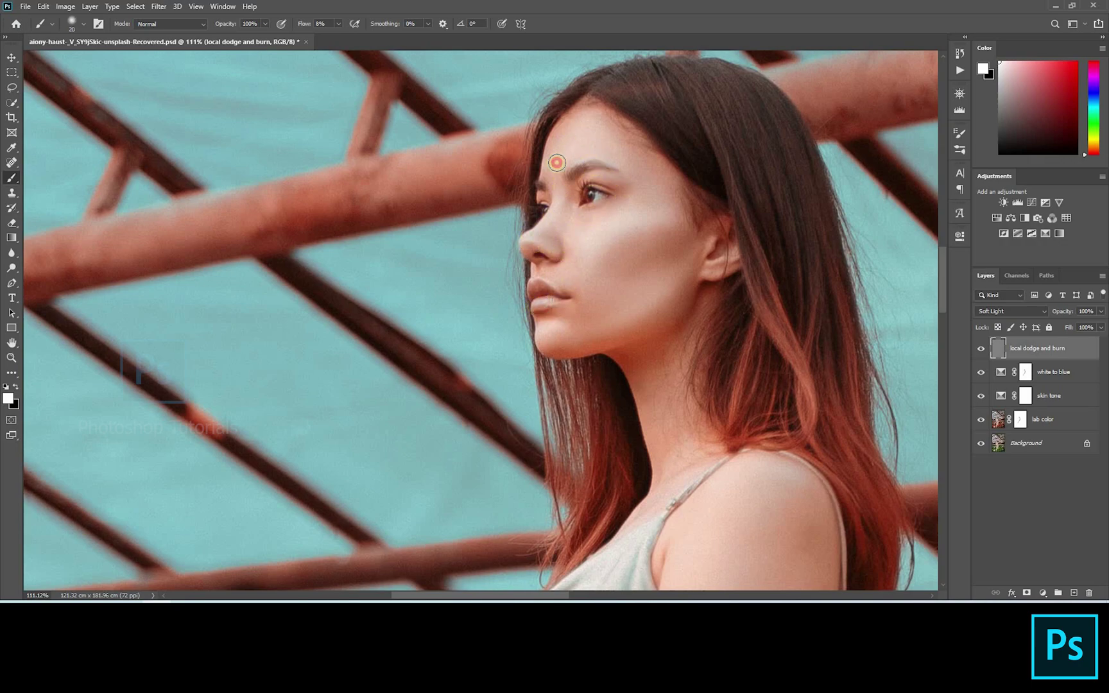
left_click_drag(650, 179, 666, 188)
key("bracketleft")
key("bracketleft")
key("bracketleft")
key("bracketleft")
key("bracketleft")
mouse_move(705, 267)
left_mouse_down()
mouse_move(720, 263)
mouse_move(718, 240)
mouse_move(703, 274)
left_mouse_up()
Brighten the upper arm, forearm and hands with the low-flow white brush
key("space")
scroll(659, 285, "down", 3)
scroll(726, 277, "down", 5)
key("bracketright")
key("bracketright")
key("bracketright")
key("bracketright")
left_click_drag(740, 297, 635, 253)
key("bracketleft")
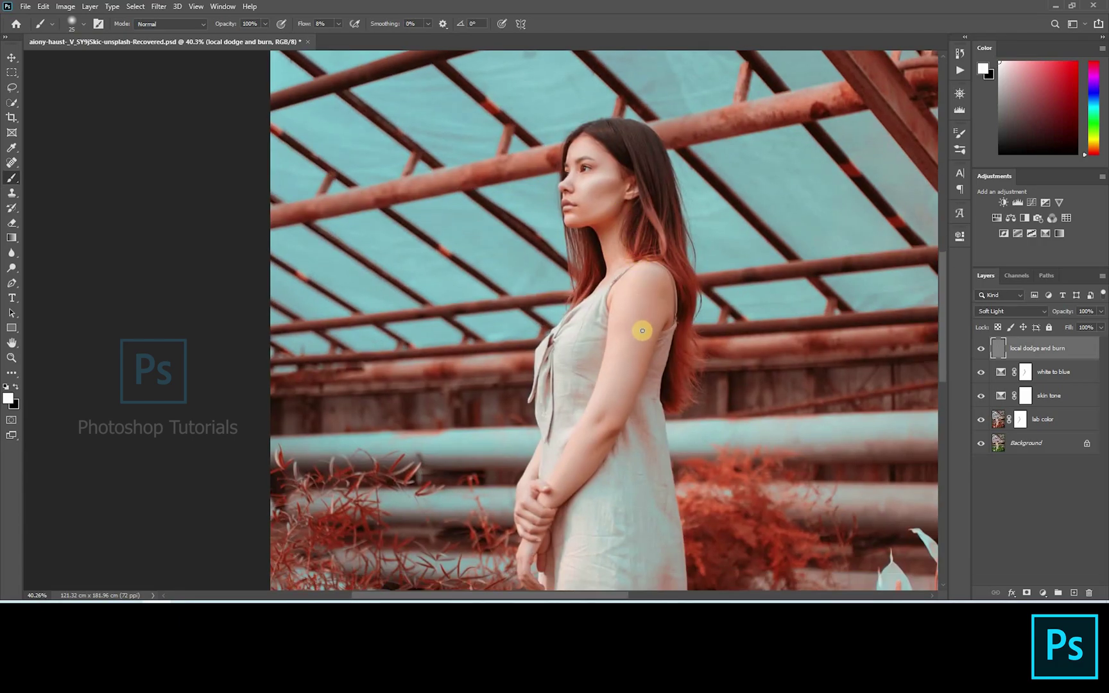
left_click_drag(643, 331, 642, 311)
left_click_drag(630, 263, 645, 123)
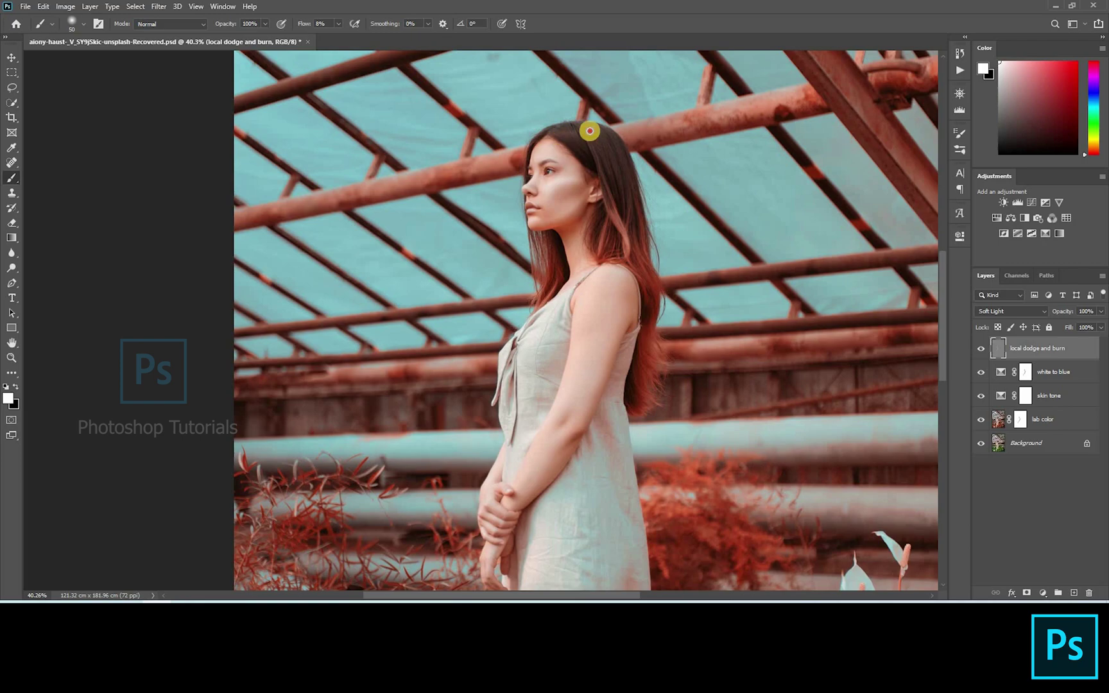
mouse_move(589, 131)
left_mouse_down()
mouse_move(620, 142)
mouse_move(607, 159)
mouse_move(629, 179)
mouse_move(648, 339)
left_mouse_up()
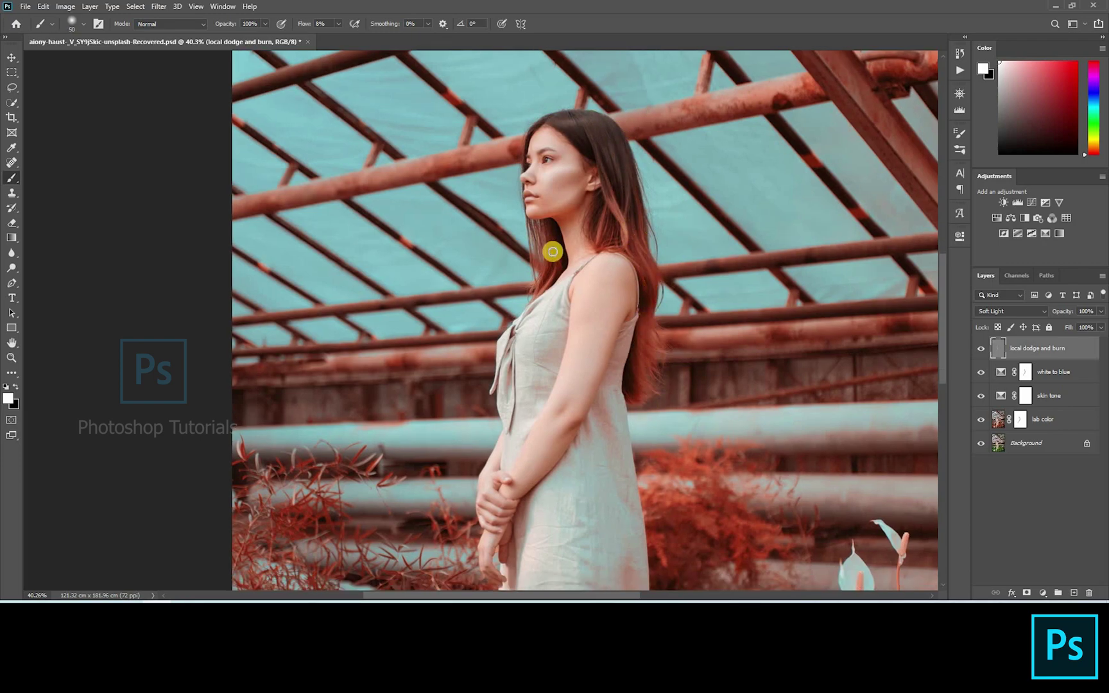
Switch to black and burn shadows into the top and lower parts of the hair
key("x")
scroll(564, 114, "up", 3)
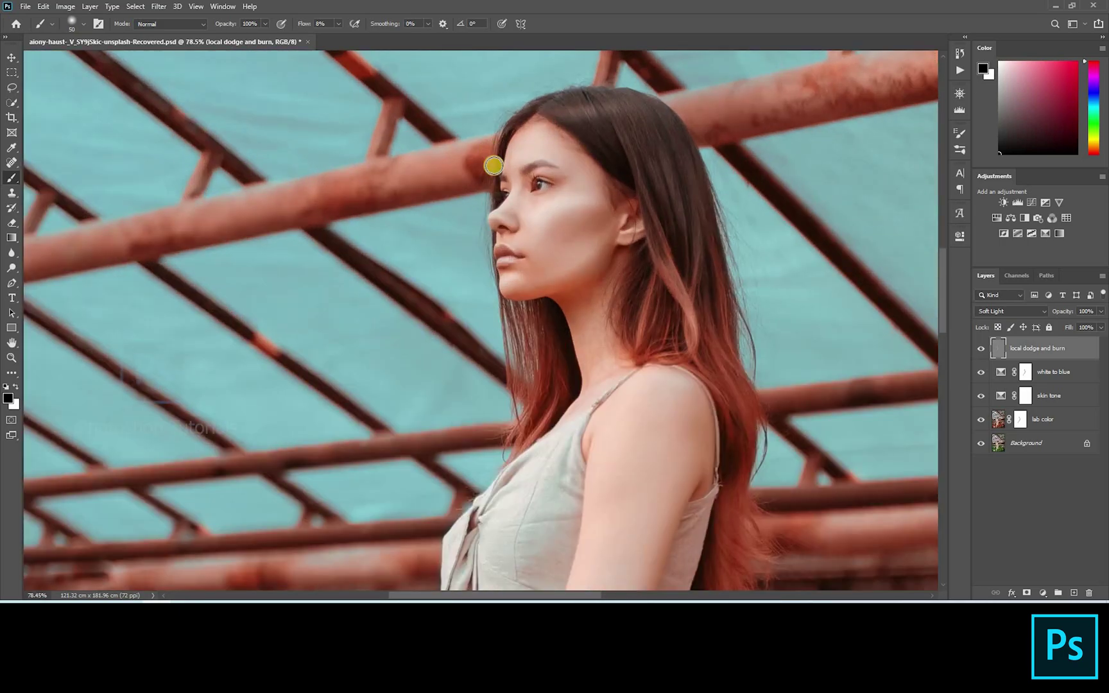
left_click(643, 126)
mouse_move(643, 125)
left_mouse_down()
mouse_move(574, 125)
mouse_move(650, 151)
mouse_move(613, 144)
mouse_move(657, 177)
mouse_move(680, 161)
left_mouse_up()
key("bracketleft")
key("bracketleft")
key("bracketleft")
key("bracketleft")
key("bracketleft")
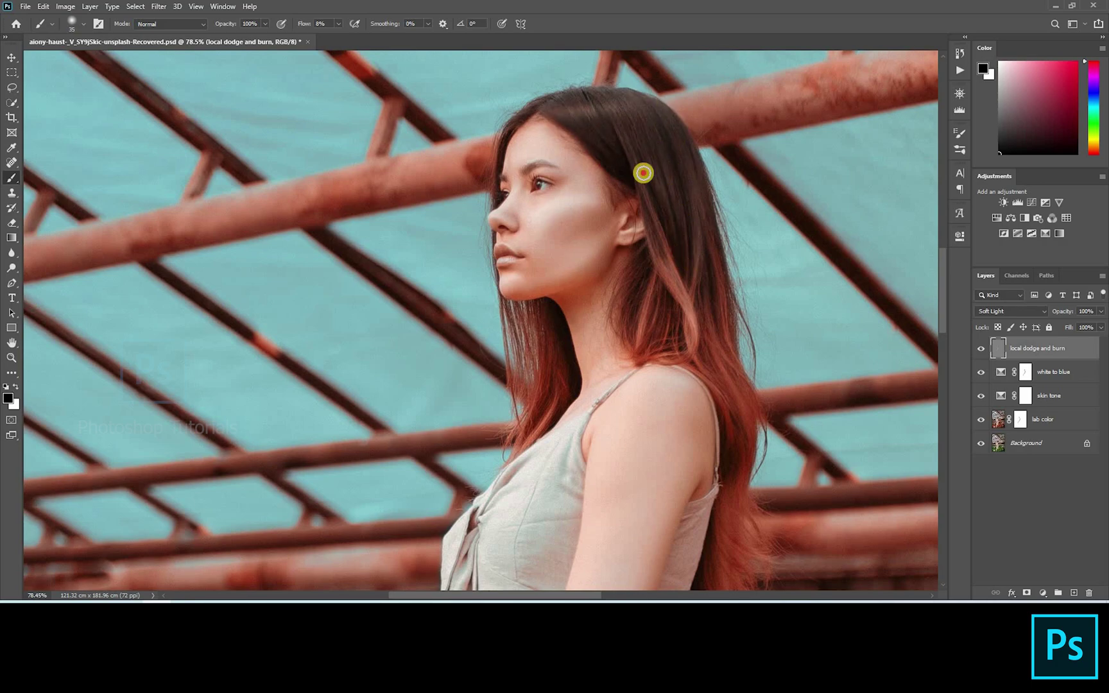
key("bracketright")
key("bracketright")
left_click(722, 340)
left_click_drag(722, 340, 730, 334)
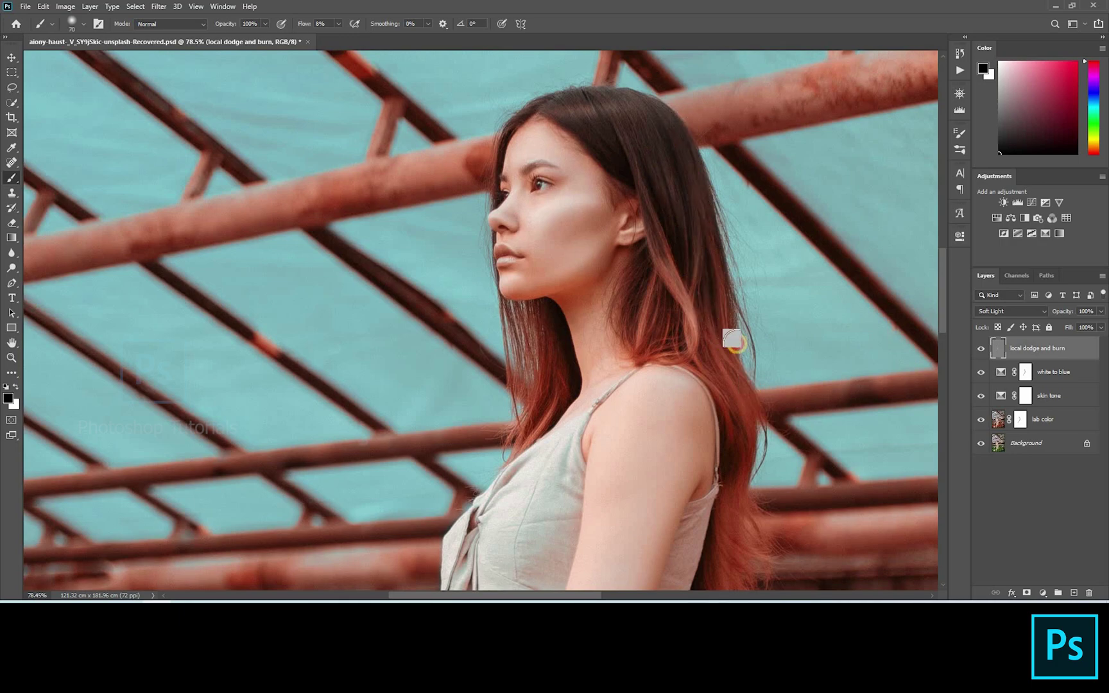
Burn along the jaw, cheek hollow, chin, under the eye and the brow
left_click_drag(543, 294, 564, 280)
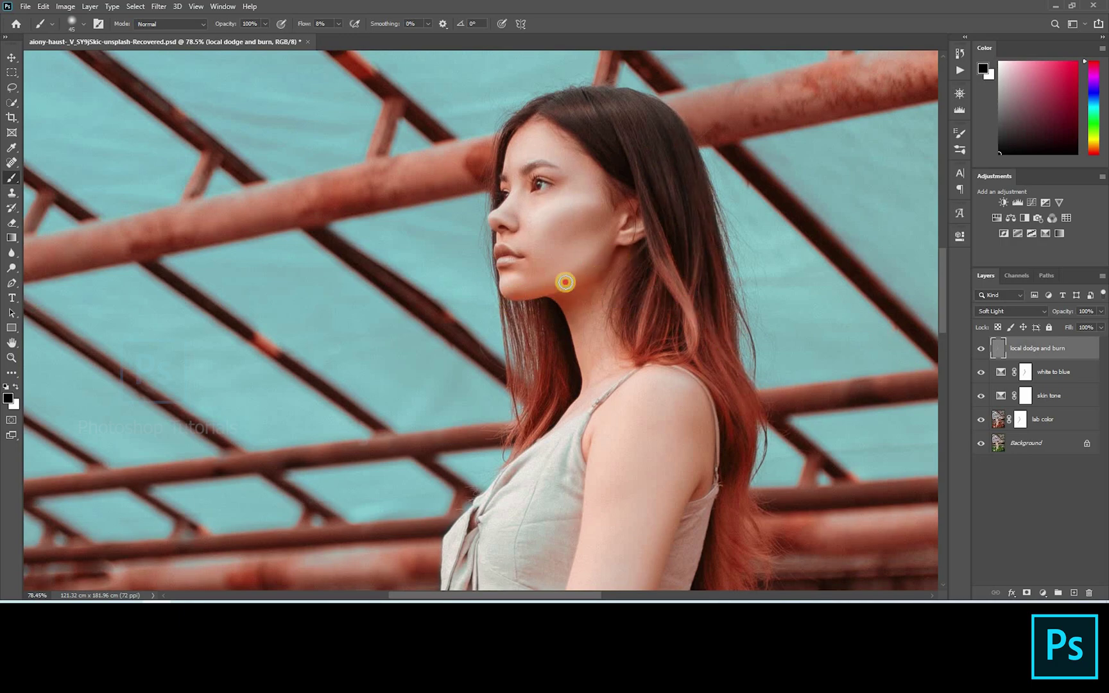
key("bracketleft")
key("bracketleft")
left_click(561, 235)
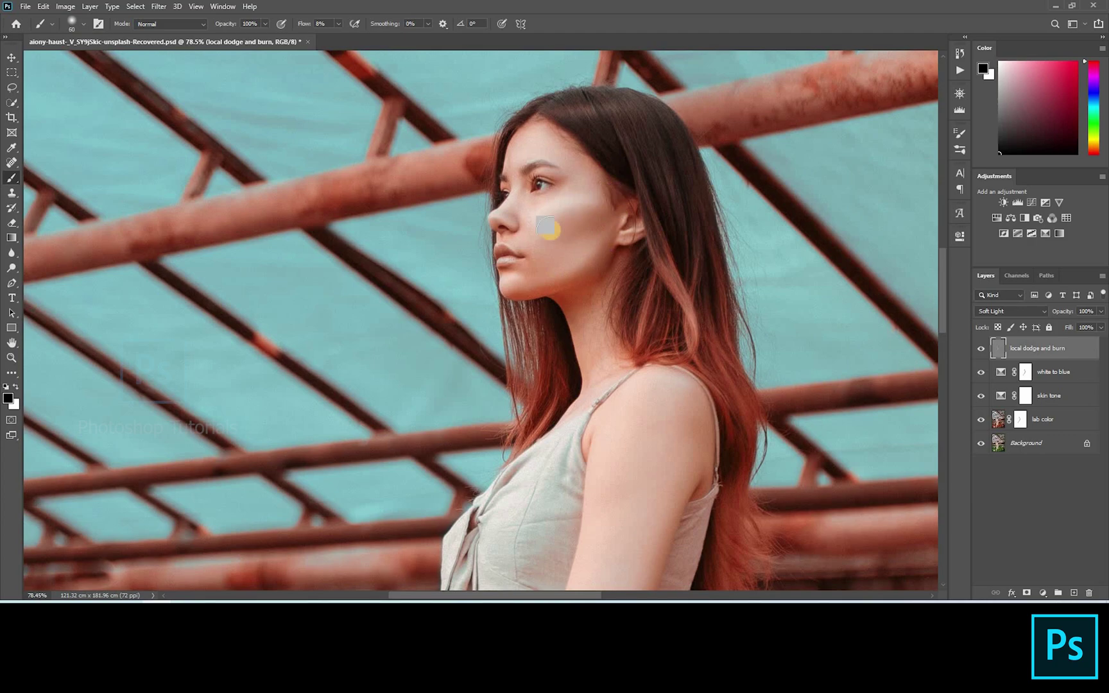
key("bracketright")
key("bracketright")
key("bracketright")
key("bracketleft")
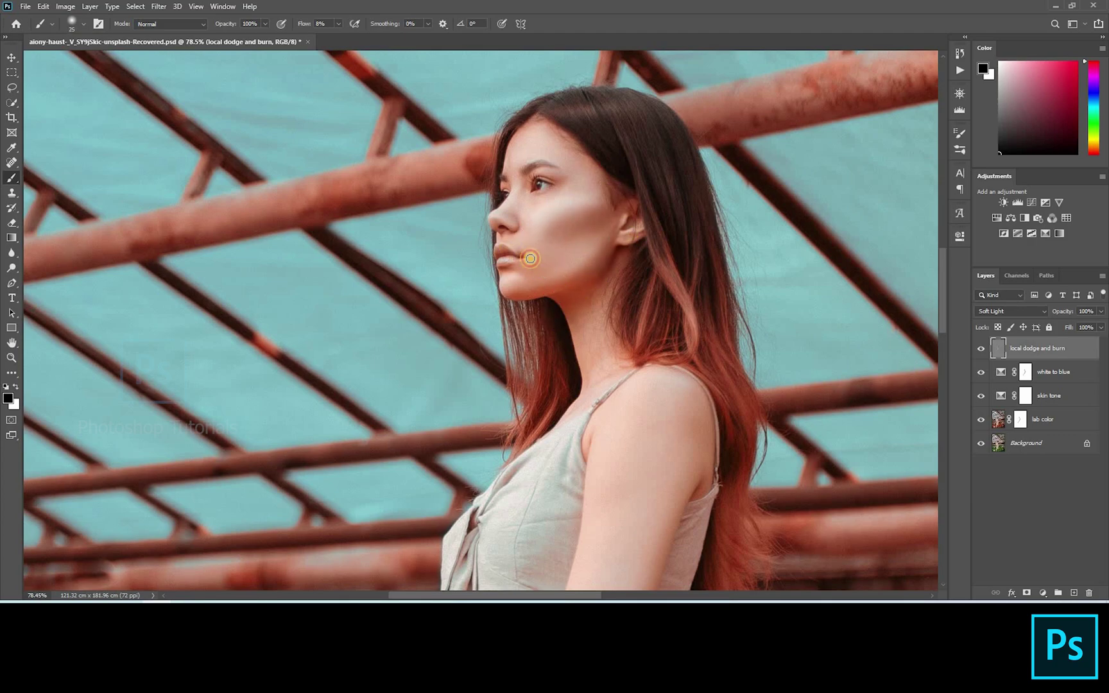
left_click_drag(529, 264, 515, 269)
key("bracketright")
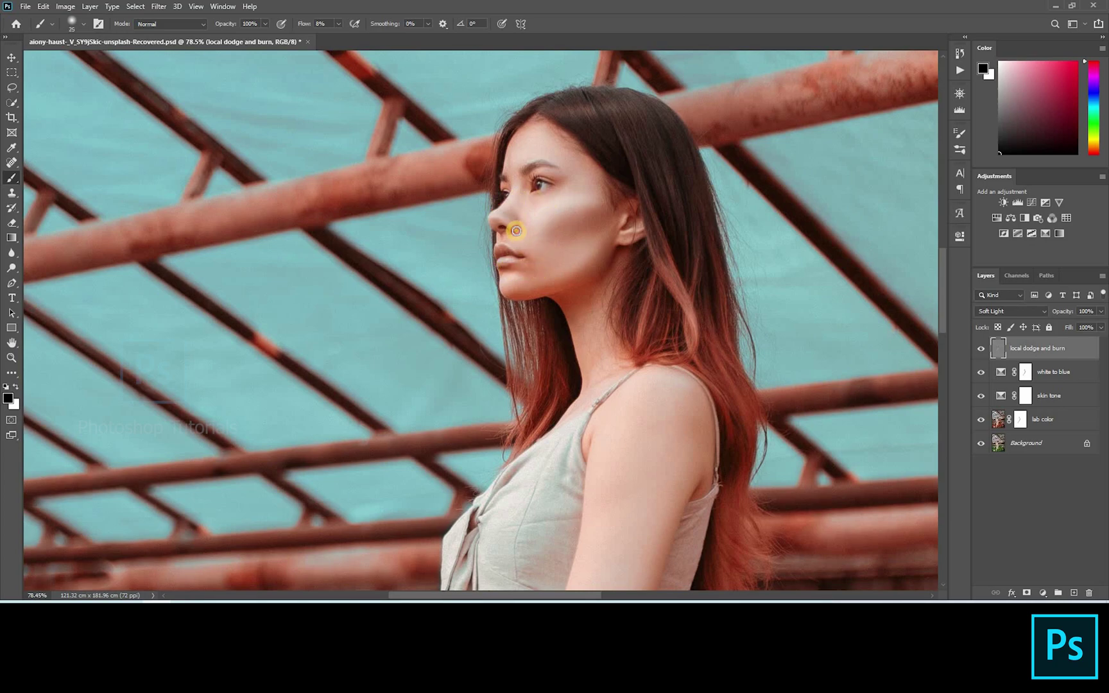
left_click_drag(555, 177, 550, 179)
mouse_move(533, 169)
left_mouse_down()
mouse_move(580, 188)
mouse_move(521, 169)
left_mouse_up()
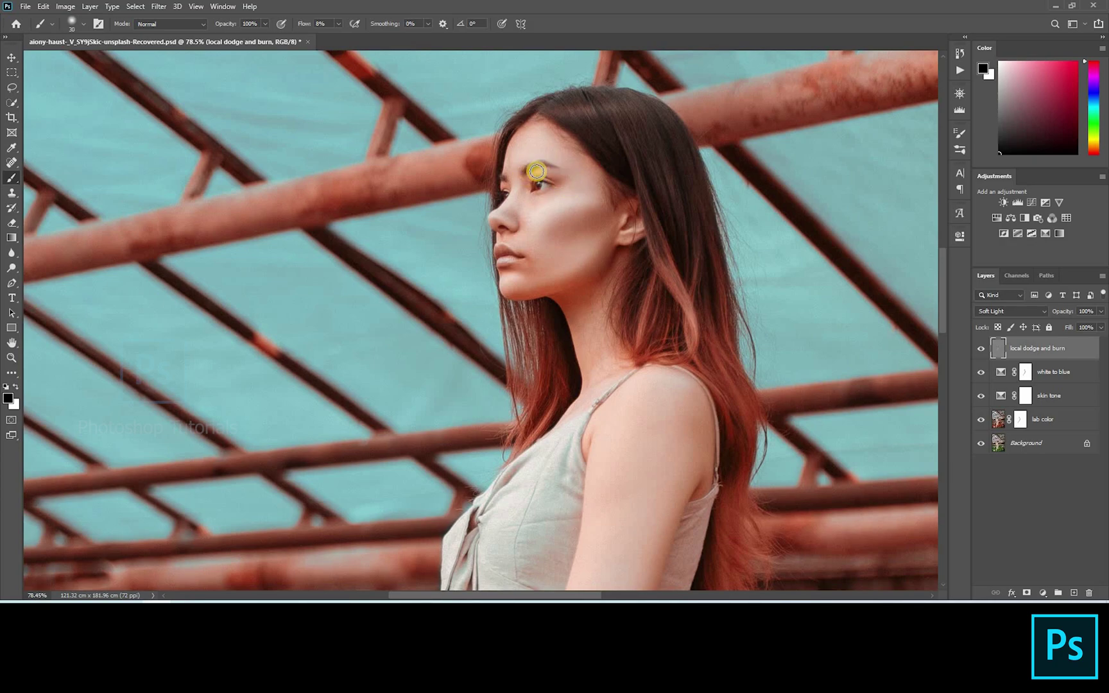
key("bracketleft")
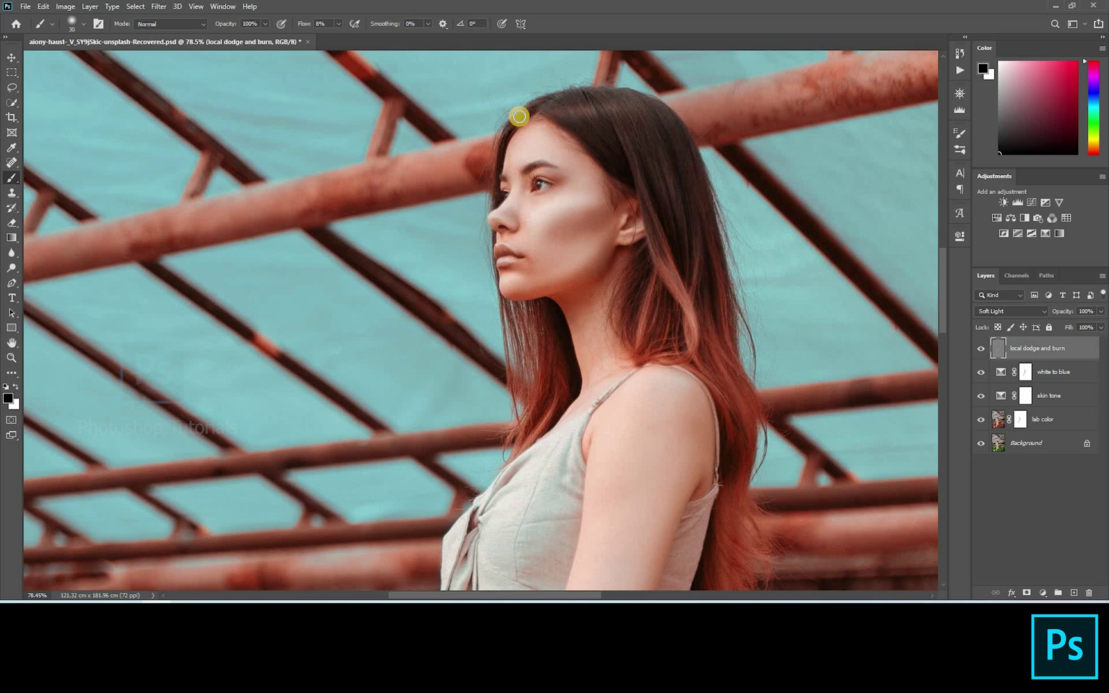
Burn shadows around the hands and dress lower in the figure
scroll(557, 217, "down", 5)
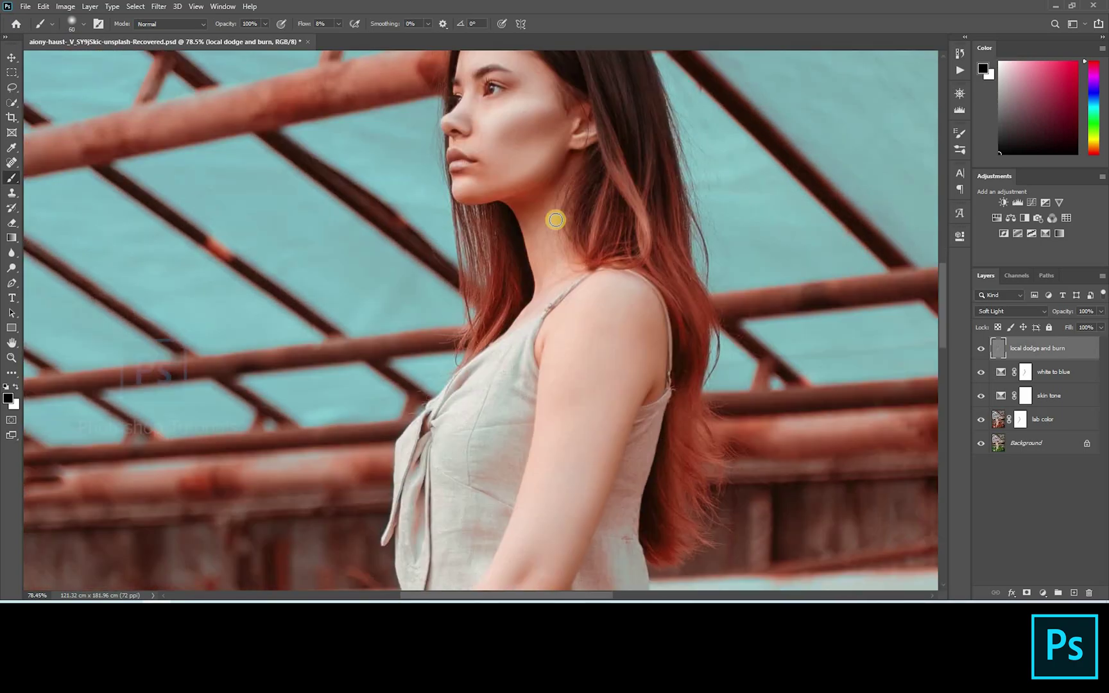
key("bracketright")
key("bracketright")
key("bracketright")
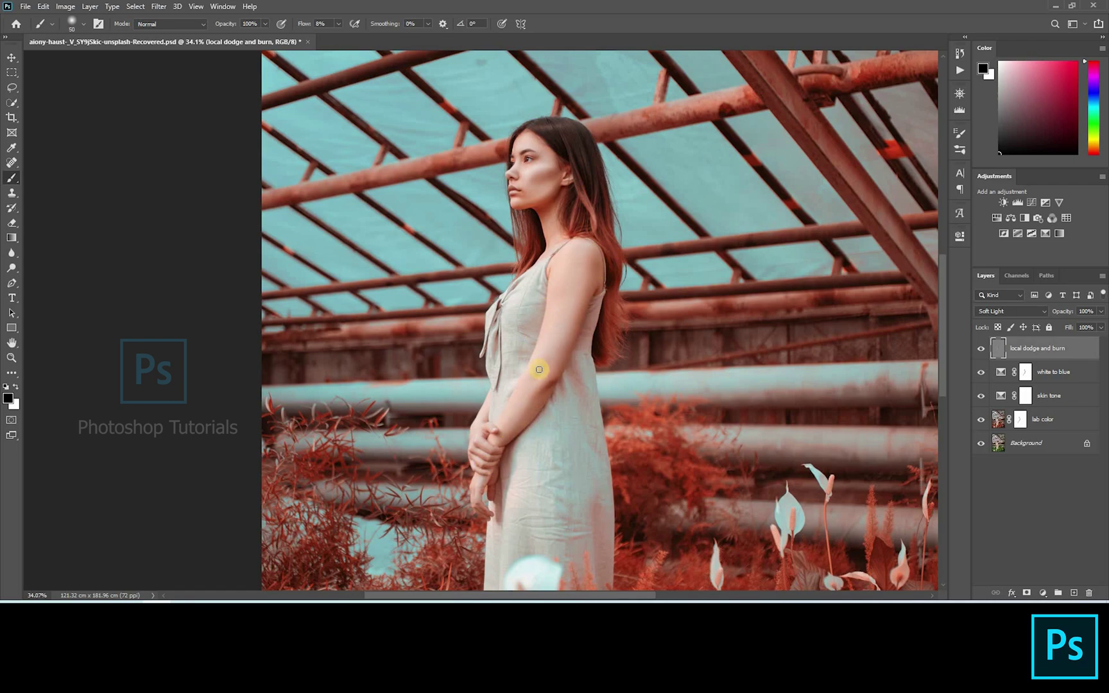
mouse_move(543, 428)
left_mouse_down()
mouse_move(503, 324)
mouse_move(509, 283)
left_mouse_up()
key("bracketleft")
key("bracketleft")
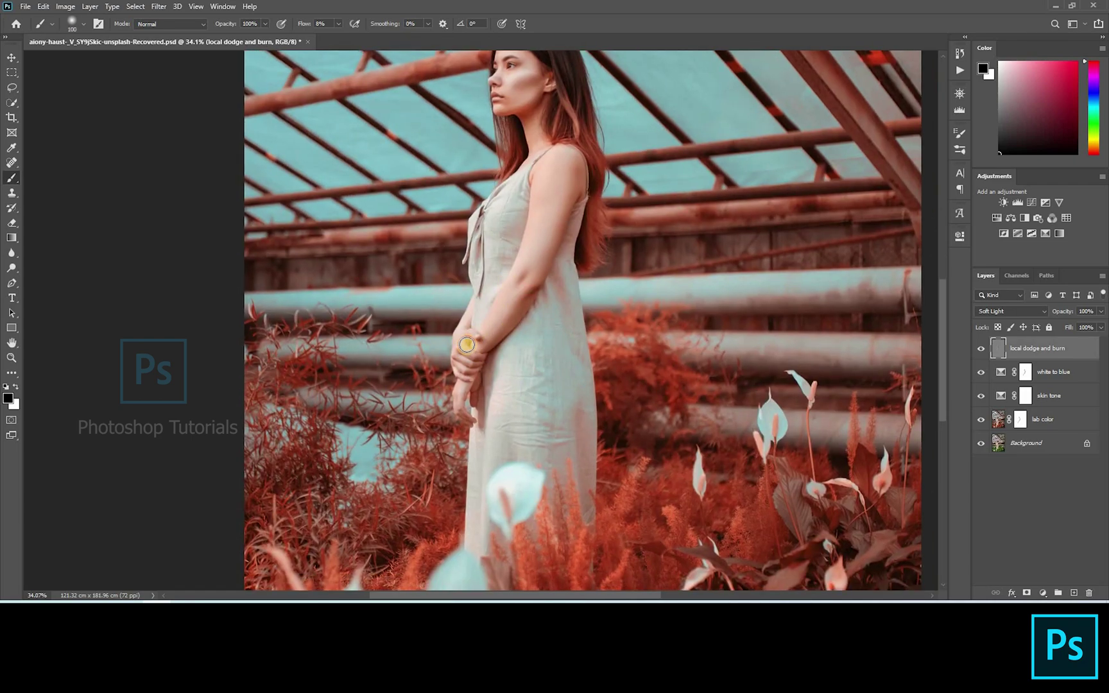
scroll(478, 363, "up", 3)
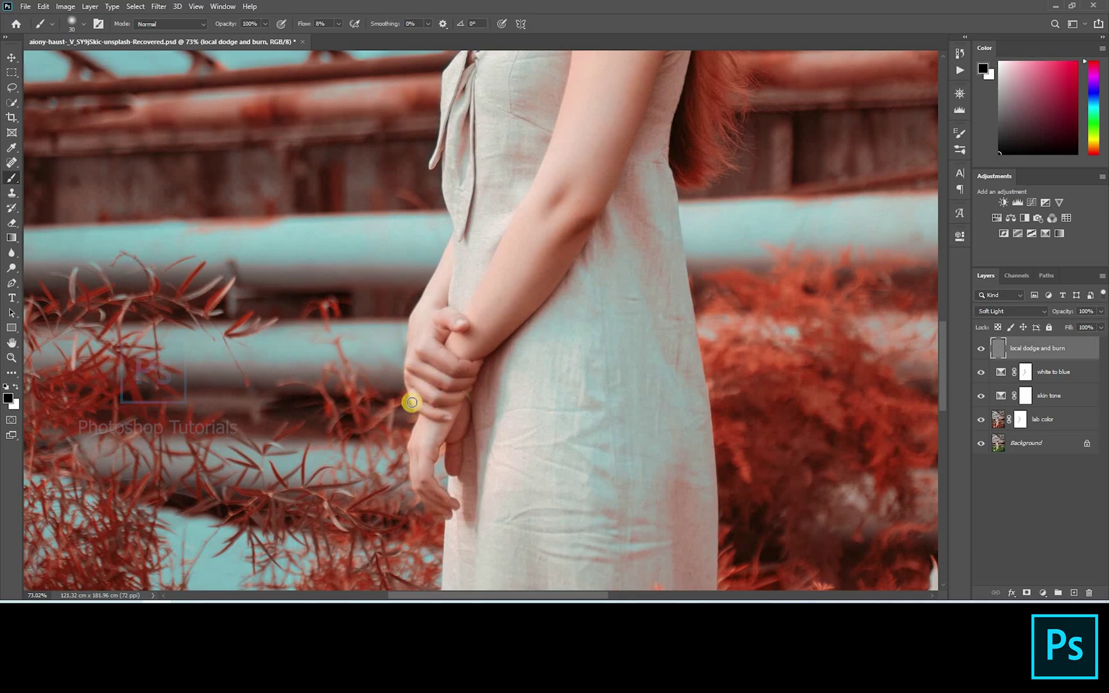
scroll(445, 488, "down", 4)
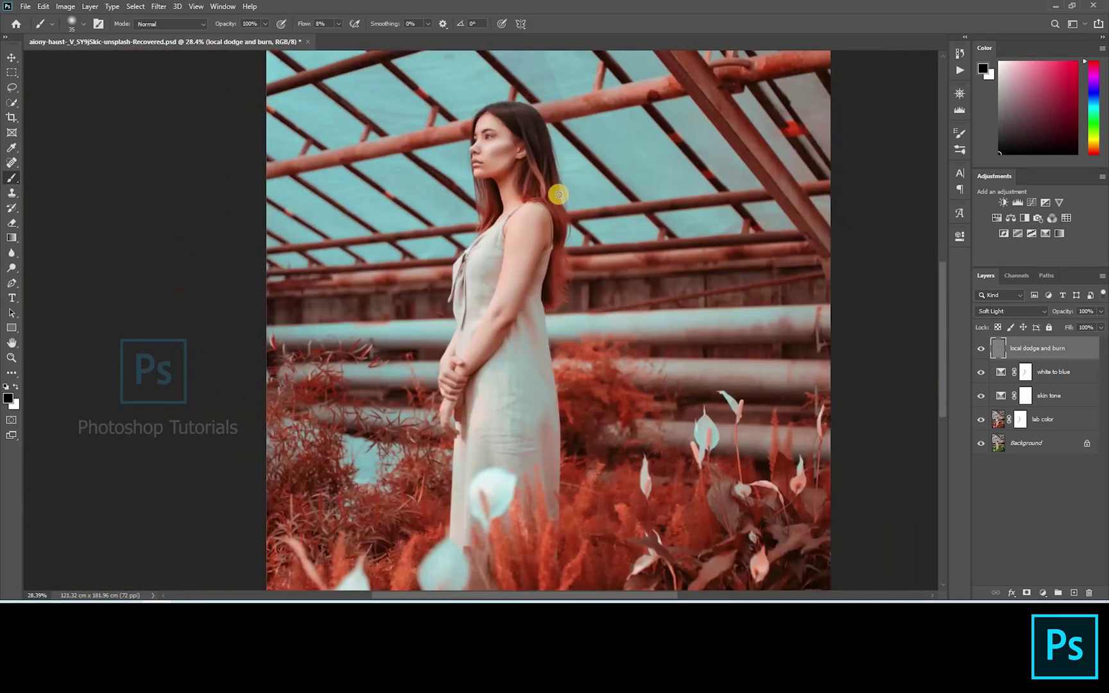
scroll(550, 212, "down", 2)
left_click(564, 429)
key("bracketright")
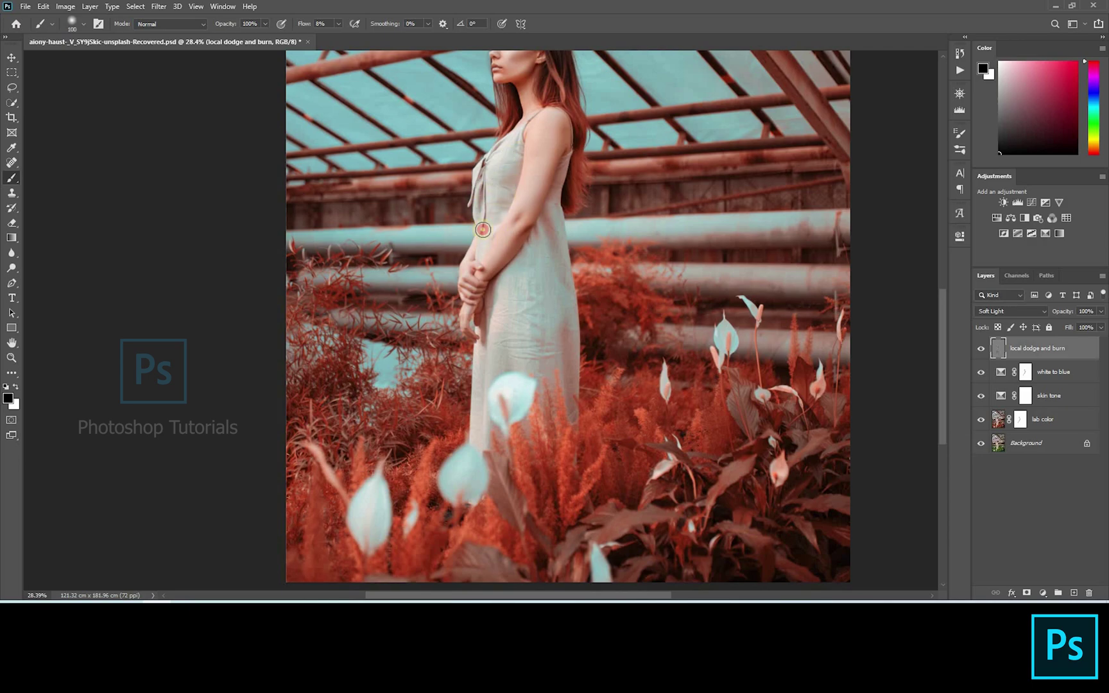
scroll(462, 254, "down", 2)
key("bracketright")
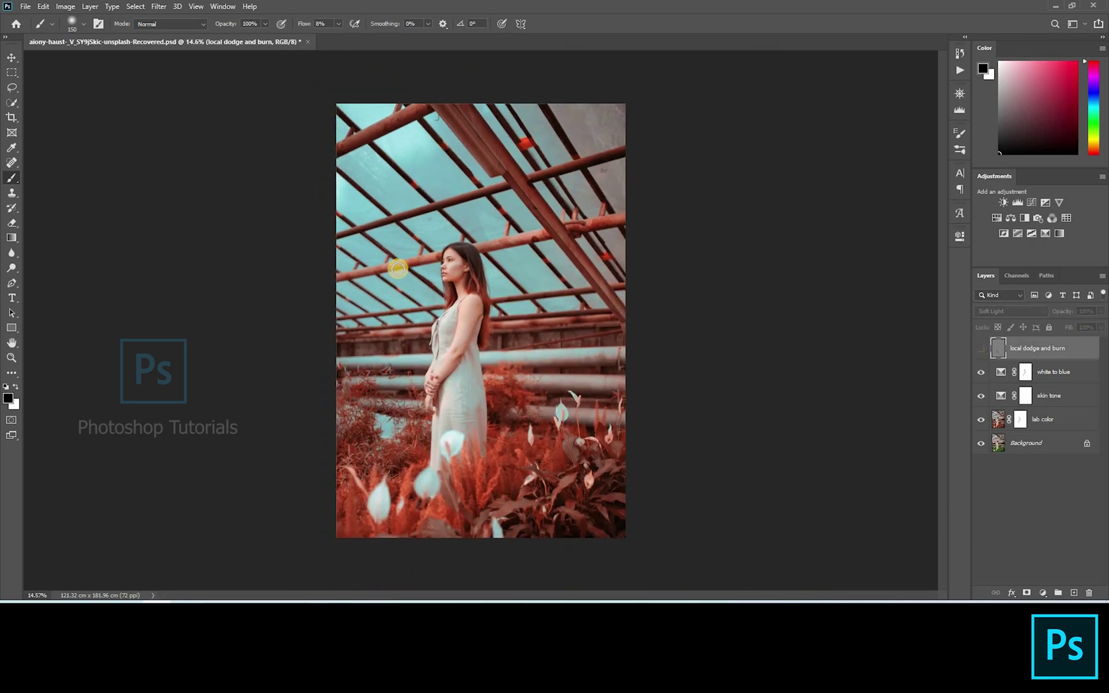
scroll(518, 233, "up", 2)
Set the lab color layer mask density to 27%
key("x")
double_click(1020, 419)
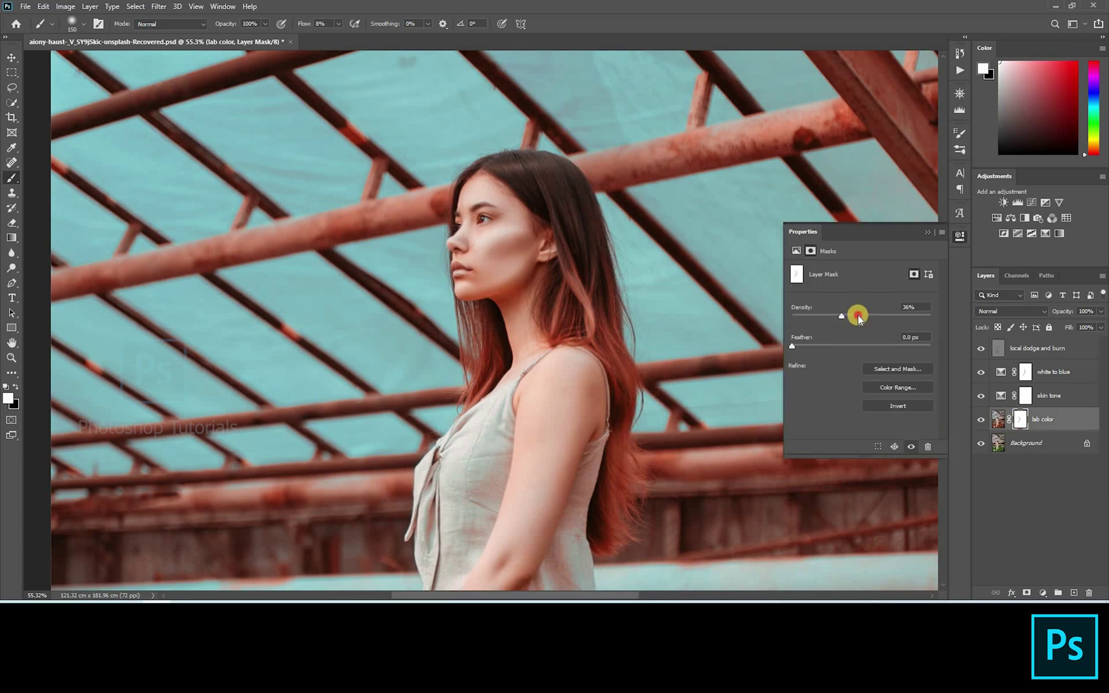
left_click_drag(794, 332, 924, 340)
left_click_drag(828, 366, 825, 364)
left_click(934, 232)
Fit the image on screen and toggle the dodge-and-burn layer to compare
key("ctrl+0")
left_click(981, 348)
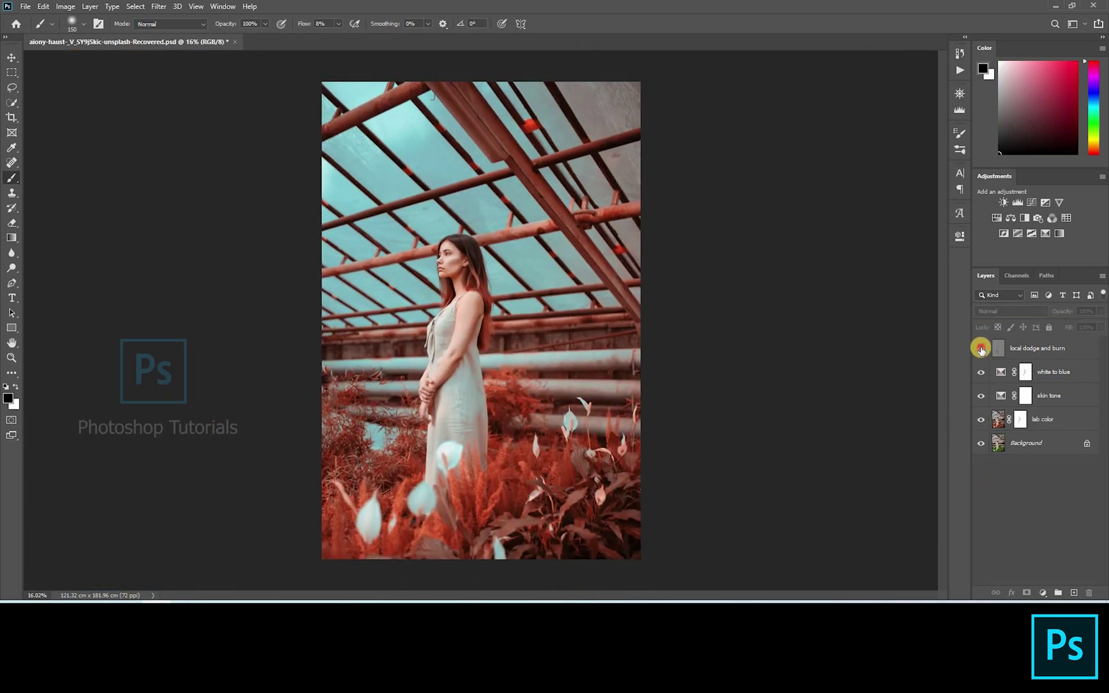
left_click(1038, 350)
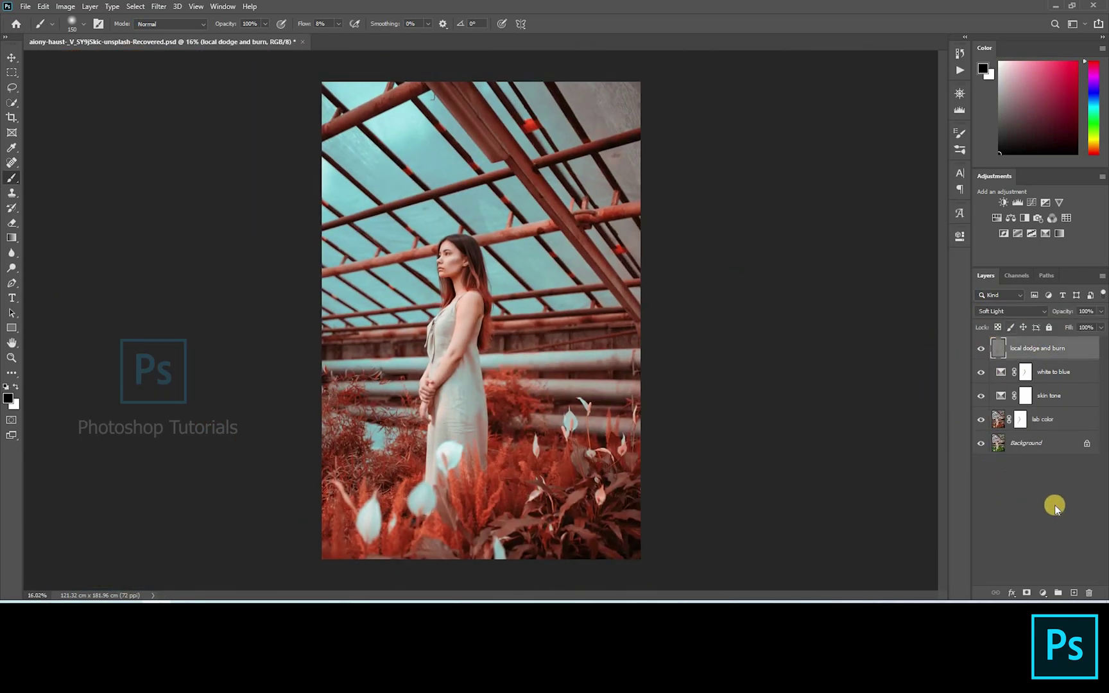
left_click(1039, 482)
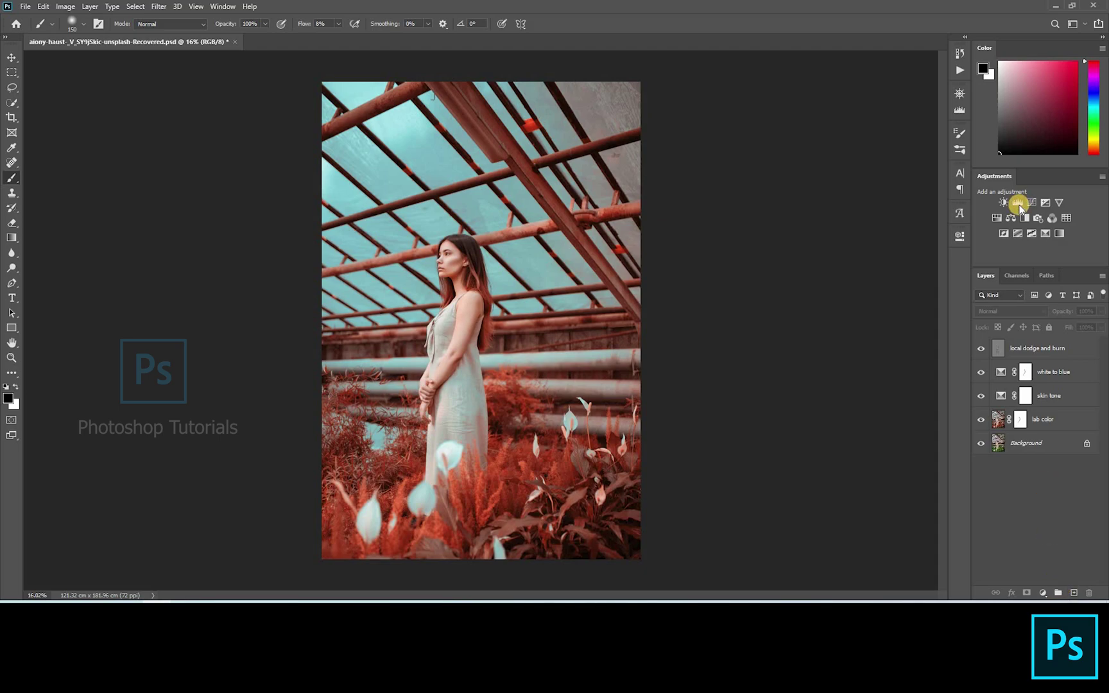
Darken the midtones with the separation bg levels layer, masking the effect off the face
left_click_drag(875, 353, 881, 355)
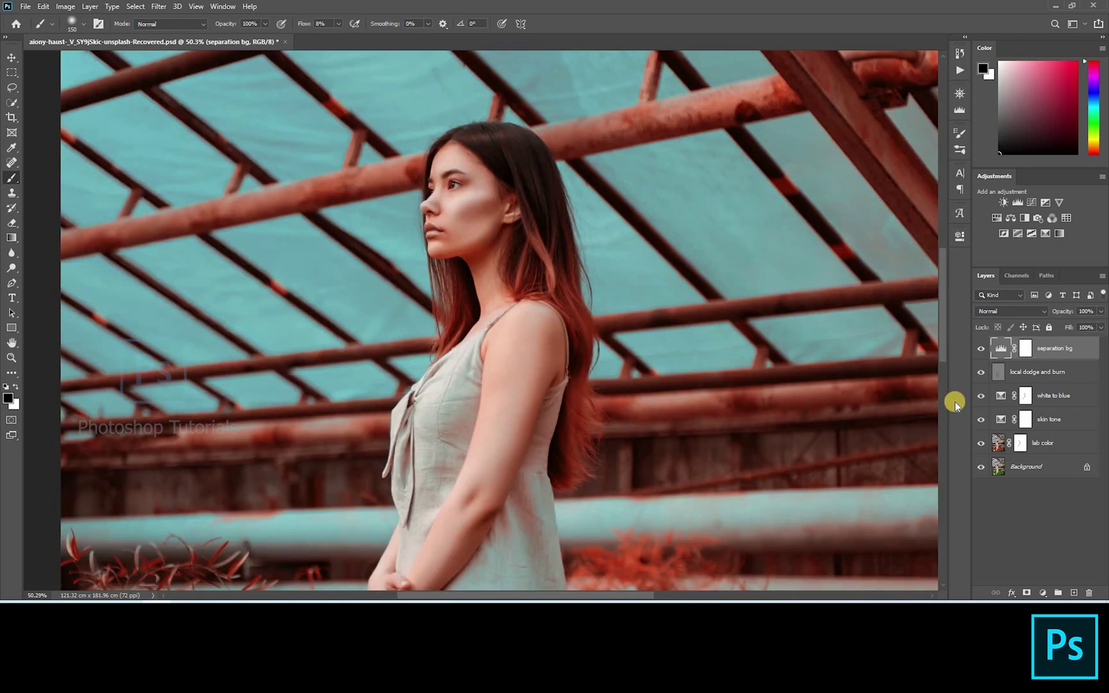
left_click(1026, 347)
mouse_move(460, 180)
left_mouse_down()
mouse_move(471, 255)
mouse_move(488, 208)
mouse_move(471, 267)
mouse_move(488, 173)
mouse_move(433, 252)
mouse_move(508, 300)
mouse_move(544, 179)
mouse_move(560, 330)
mouse_move(523, 337)
mouse_move(508, 277)
mouse_move(534, 159)
mouse_move(470, 398)
left_mouse_up()
key("x")
key("bracketright")
key("bracketleft")
key("bracketleft")
scroll(513, 308, "down", 3)
key("ctrl+minus")
key("ctrl+minus")
key("ctrl+minus")
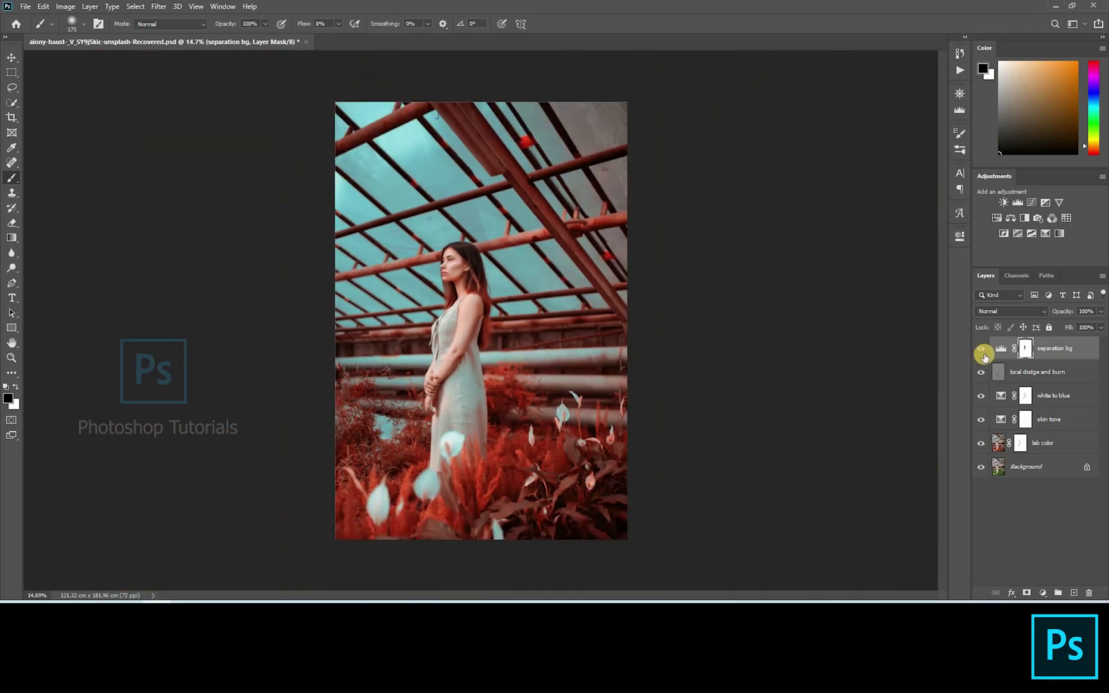
key("ctrl+0")
scroll(449, 301, "up", 3)
key("bracketleft")
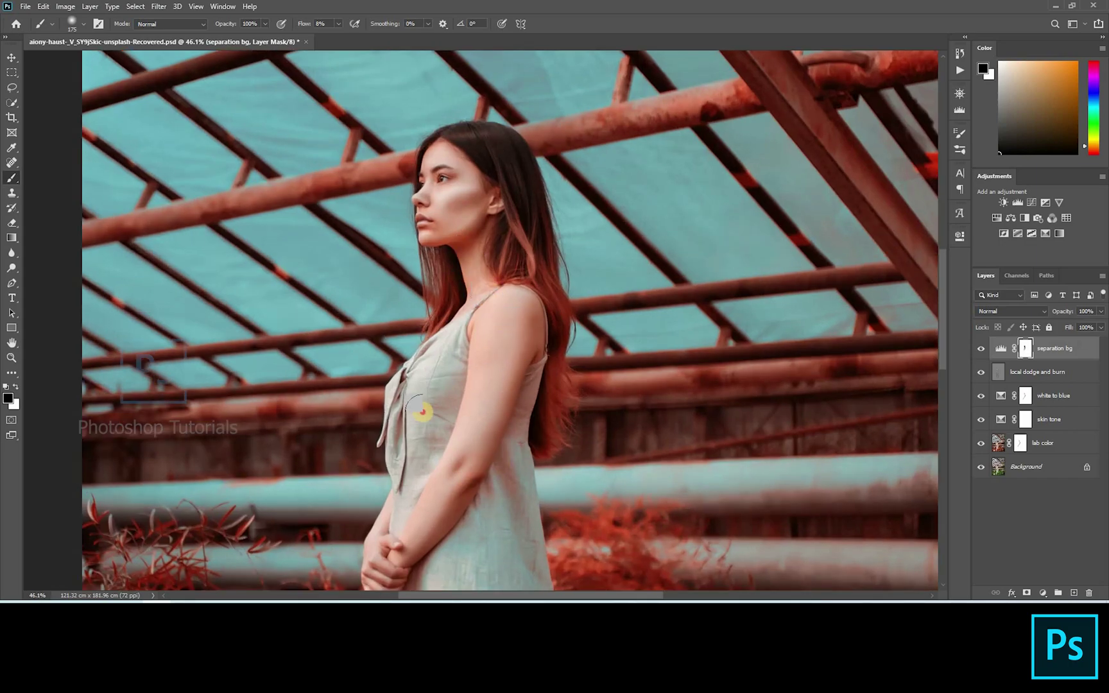
scroll(384, 157, "up", 5)
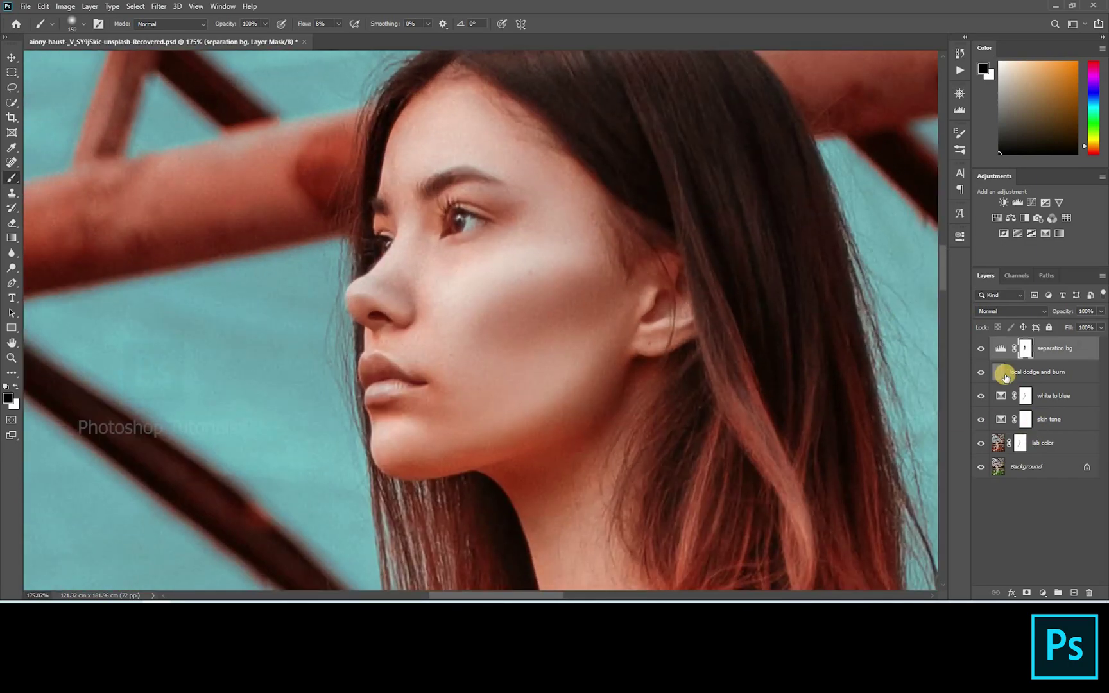
Brighten the iris with a small white brush on the local dodge and burn layer, then add a new layer
left_click(1004, 372)
key("bracketleft")
key("bracketleft")
key("bracketleft")
key("bracketleft")
key("bracketleft")
key("bracketleft")
key("bracketleft")
key("bracketleft")
key("bracketleft")
key("bracketleft")
key("bracketleft")
key("bracketleft")
key("bracketleft")
key("bracketleft")
key("bracketleft")
key("x")
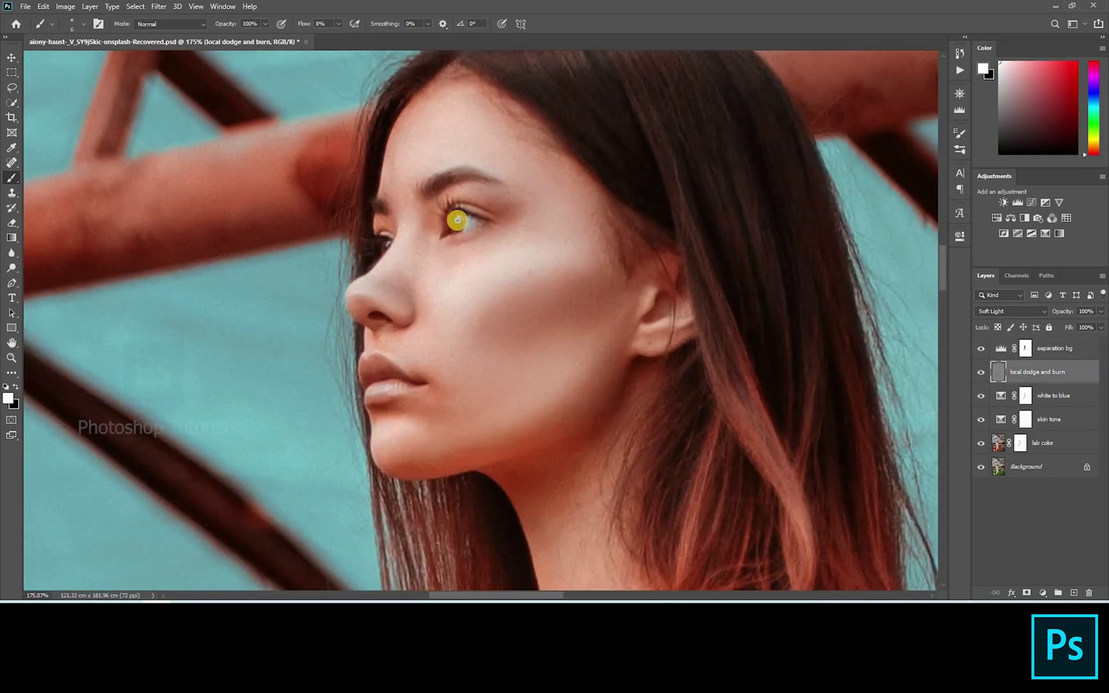
key("x")
key("x")
key("x")
left_click_drag(453, 218, 480, 214)
key("x")
scroll(495, 213, "down", 5)
left_click(973, 350)
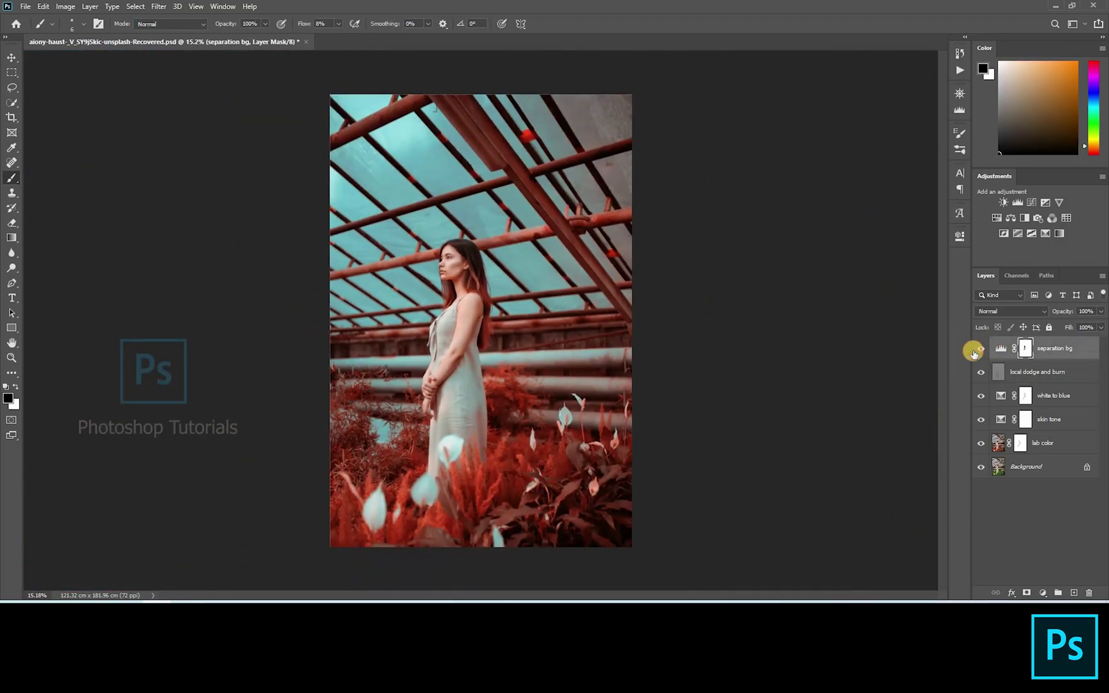
left_click(1073, 591)
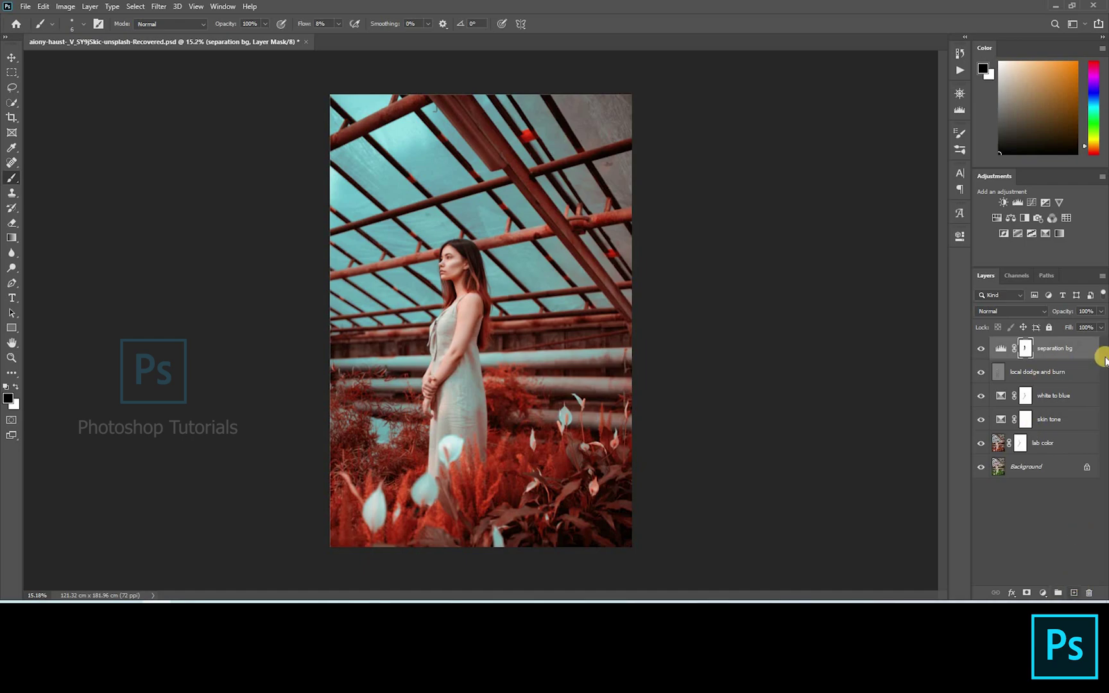
Rename the new layer to 'darken surroundings'
key("x")
key("x")
left_click(1038, 350)
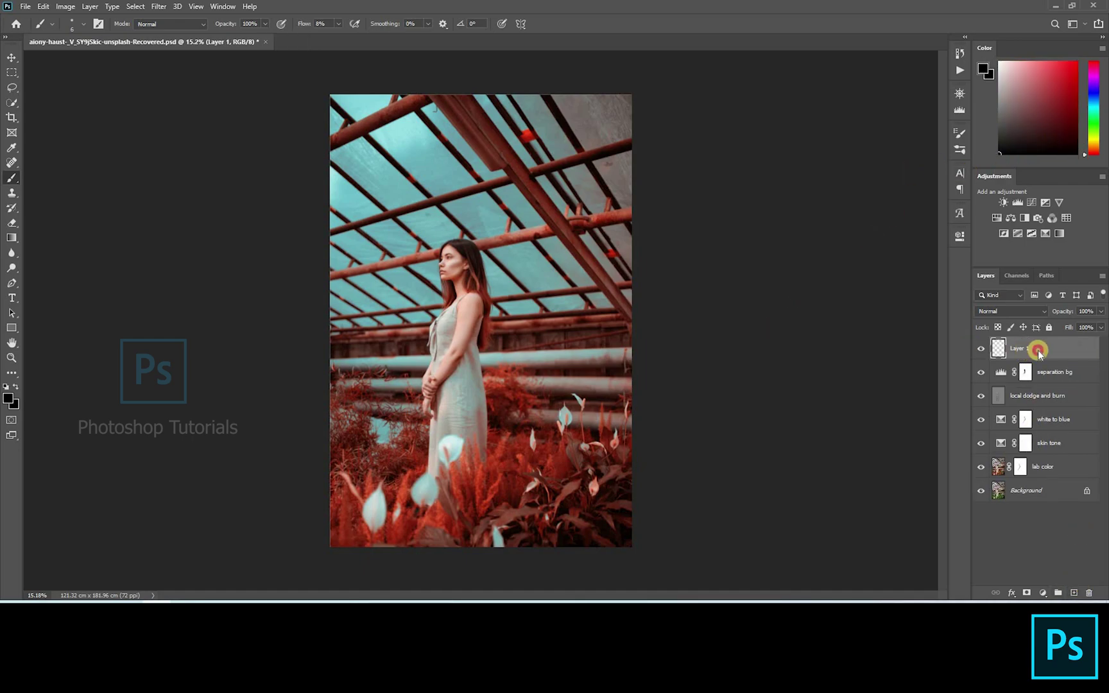
type("darken surroundings")
key("Return")
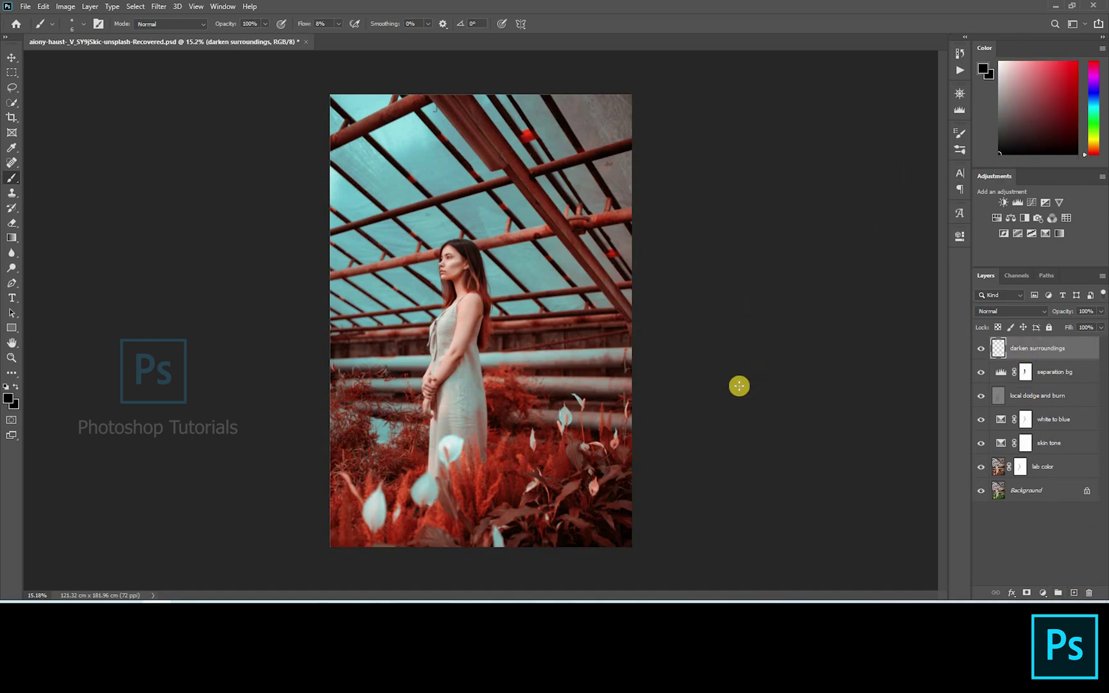
At 1% flow, paint black with a huge brush over the left and top edges
left_click(339, 24)
left_click(342, 102)
key("bracketright")
key("bracketright")
key("bracketright")
key("bracketright")
key("bracketright")
key("bracketright")
key("bracketright")
left_click(370, 489)
left_click_drag(369, 489, 353, 125)
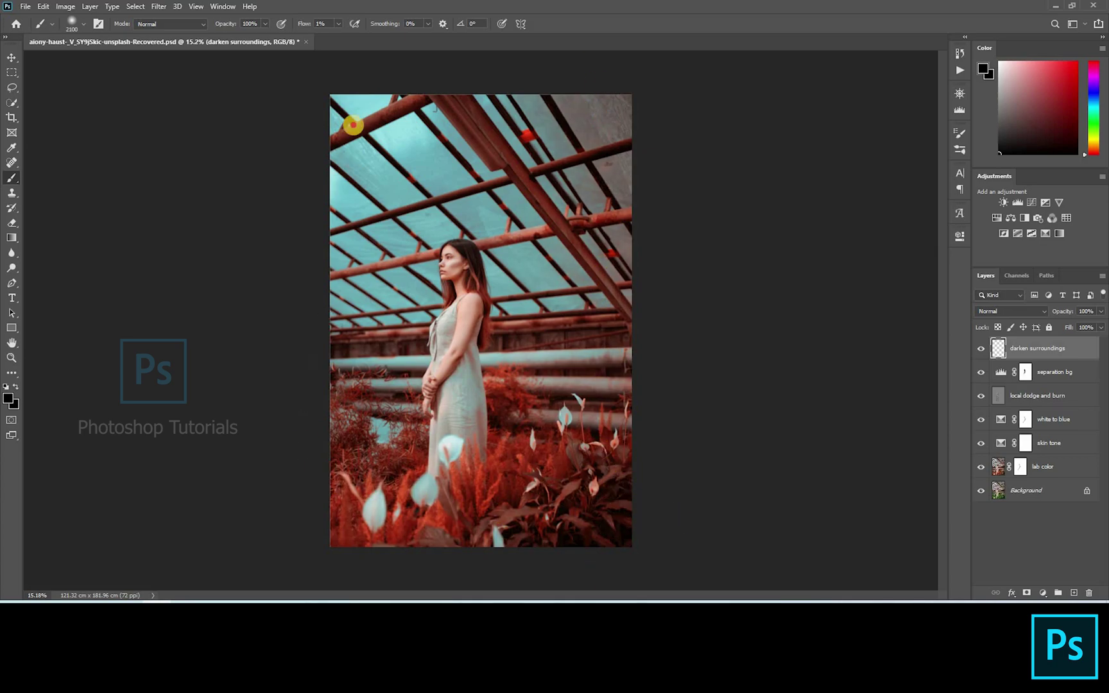
mouse_move(328, 284)
left_mouse_down()
mouse_move(713, 139)
mouse_move(438, 119)
mouse_move(190, 139)
mouse_move(558, 146)
mouse_move(601, 102)
mouse_move(589, 478)
mouse_move(394, 597)
mouse_move(344, 161)
mouse_move(263, 176)
mouse_move(437, 334)
mouse_move(525, 523)
left_mouse_up()
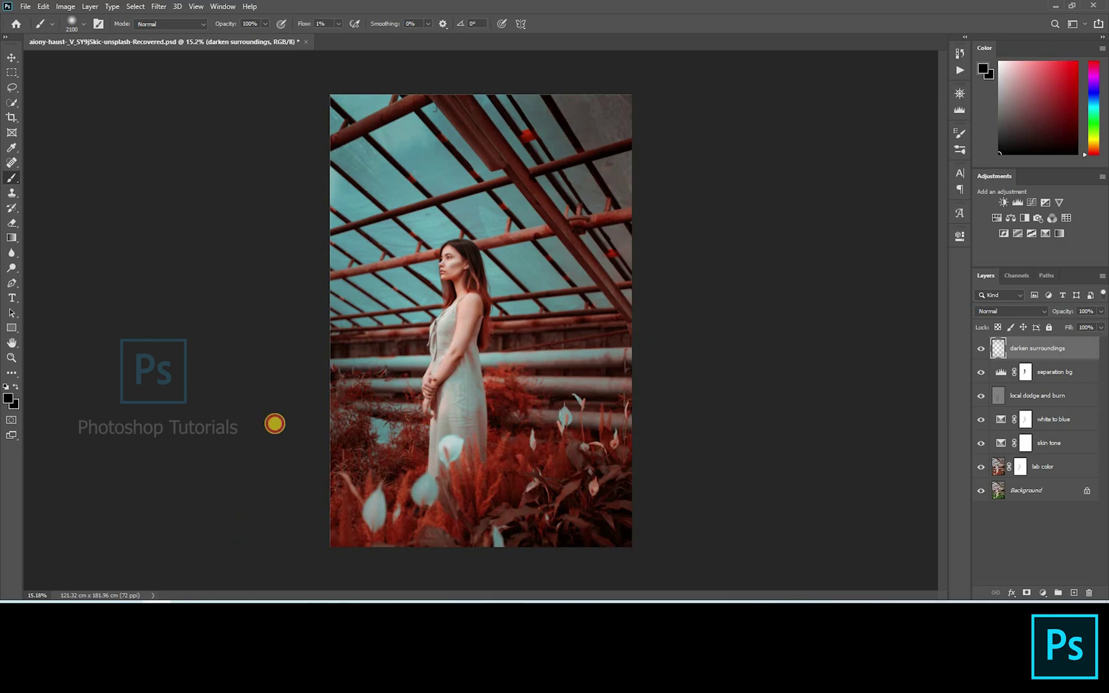
key("ctrl+minus")
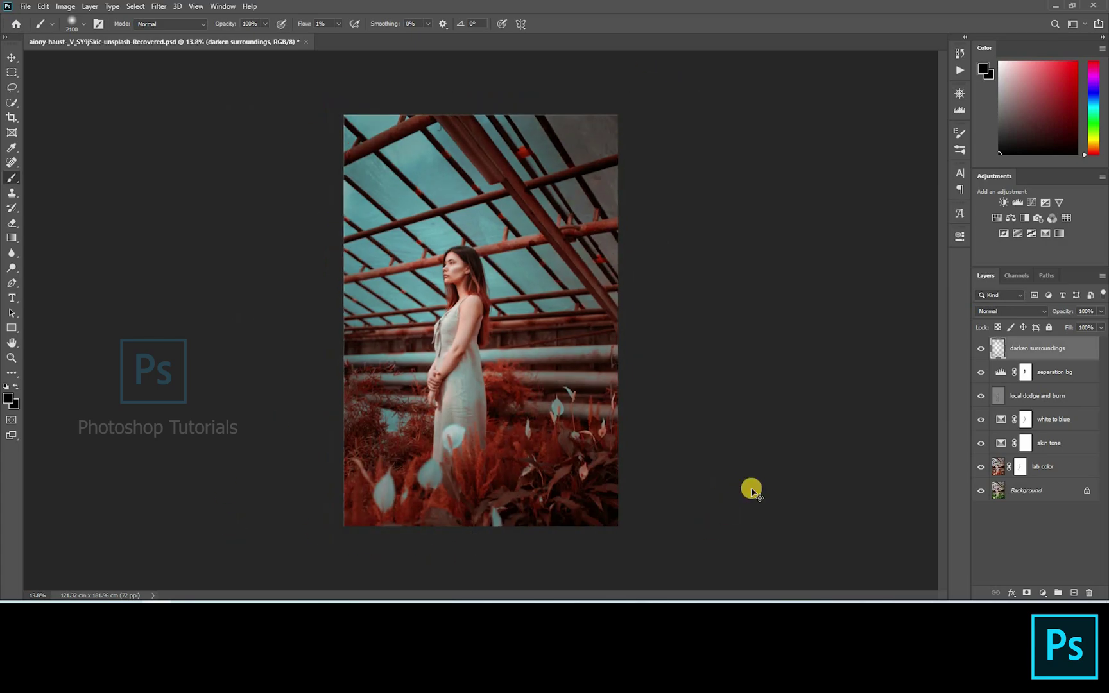
Quick-select all the red petals in the petals image
key("v")
scroll(430, 236, "up", 5)
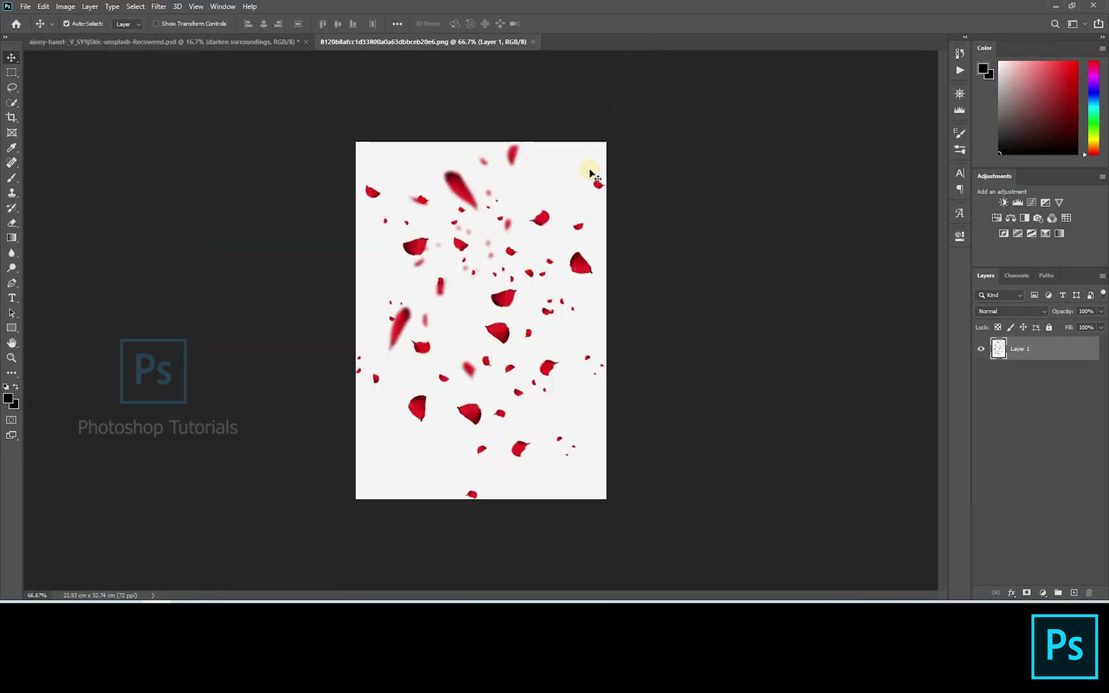
scroll(436, 295, "up", 3)
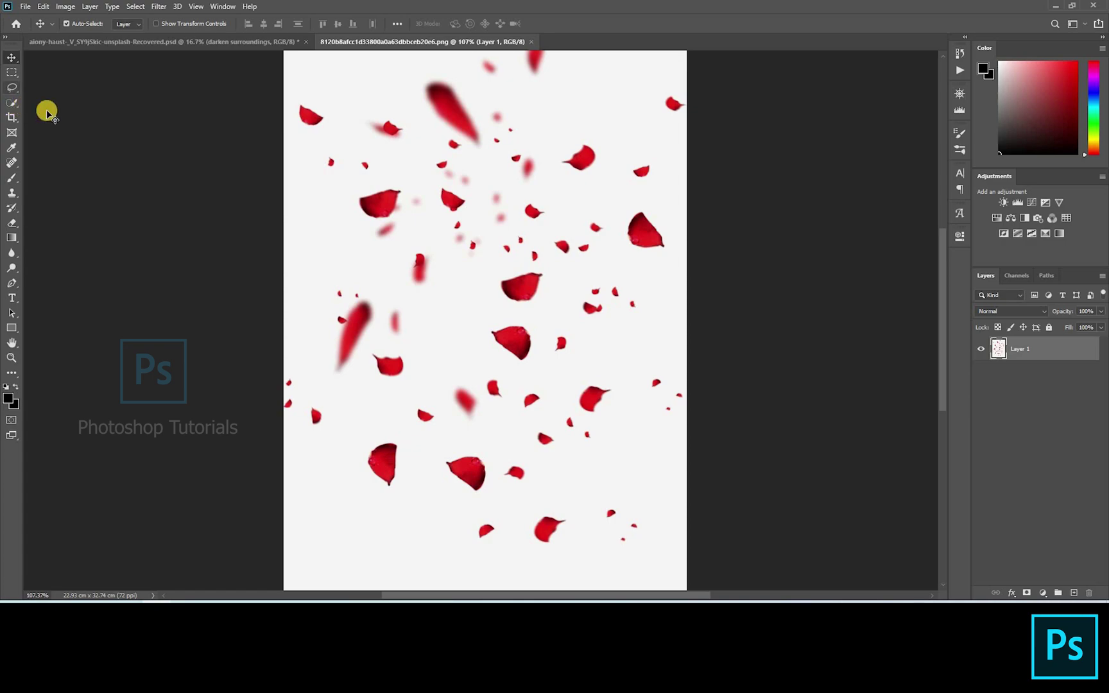
left_click(21, 106)
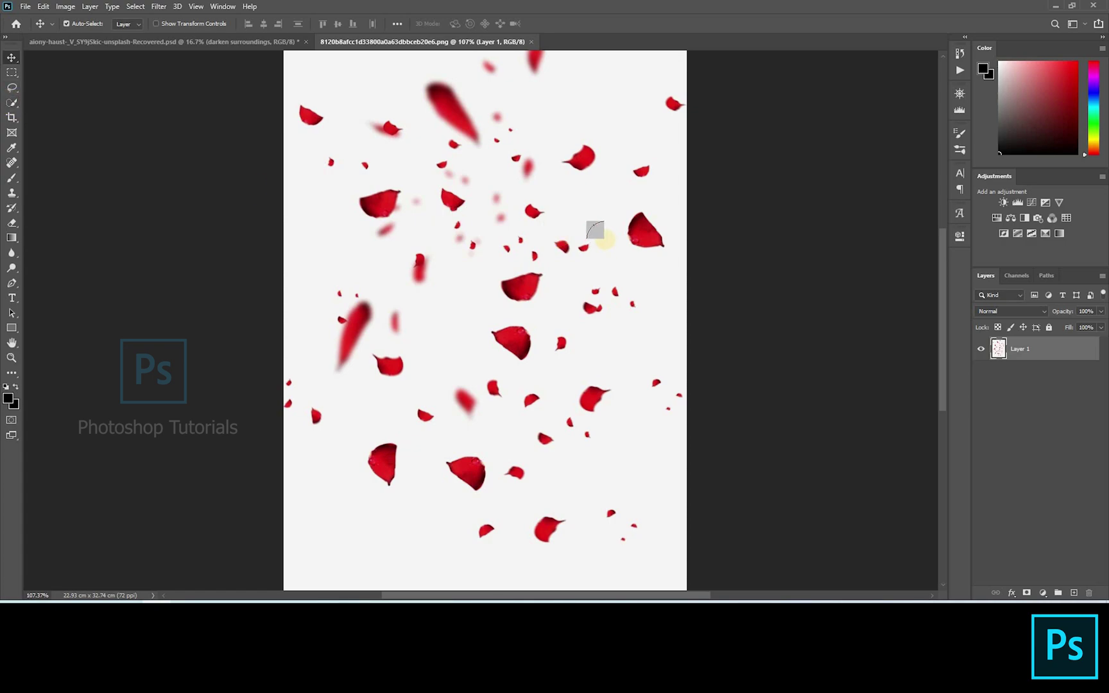
left_click(640, 232)
key("bracketleft")
key("bracketleft")
key("bracketleft")
key("bracketleft")
key("bracketleft")
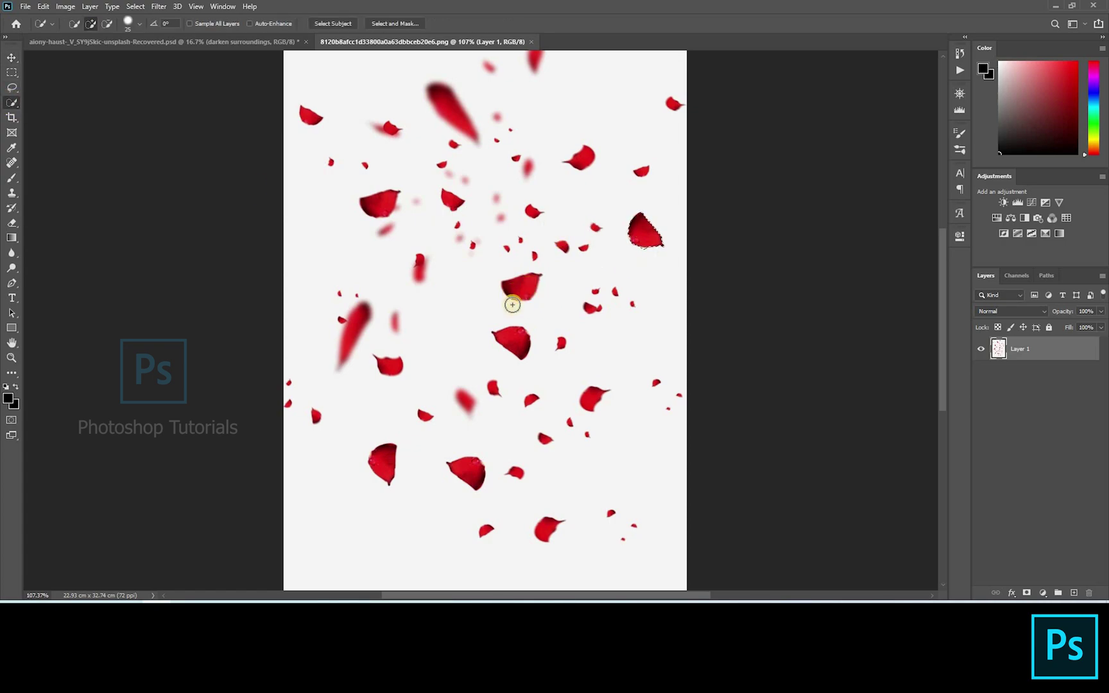
left_click(513, 340)
left_click(521, 287)
left_click(466, 473)
left_click(393, 468)
key("bracketleft")
key("bracketleft")
key("bracketleft")
left_click(388, 364)
left_click_drag(343, 356, 354, 317)
left_click(401, 202)
left_click(443, 93)
left_click(582, 155)
left_click(532, 214)
left_click(561, 245)
left_click(591, 397)
left_click(530, 399)
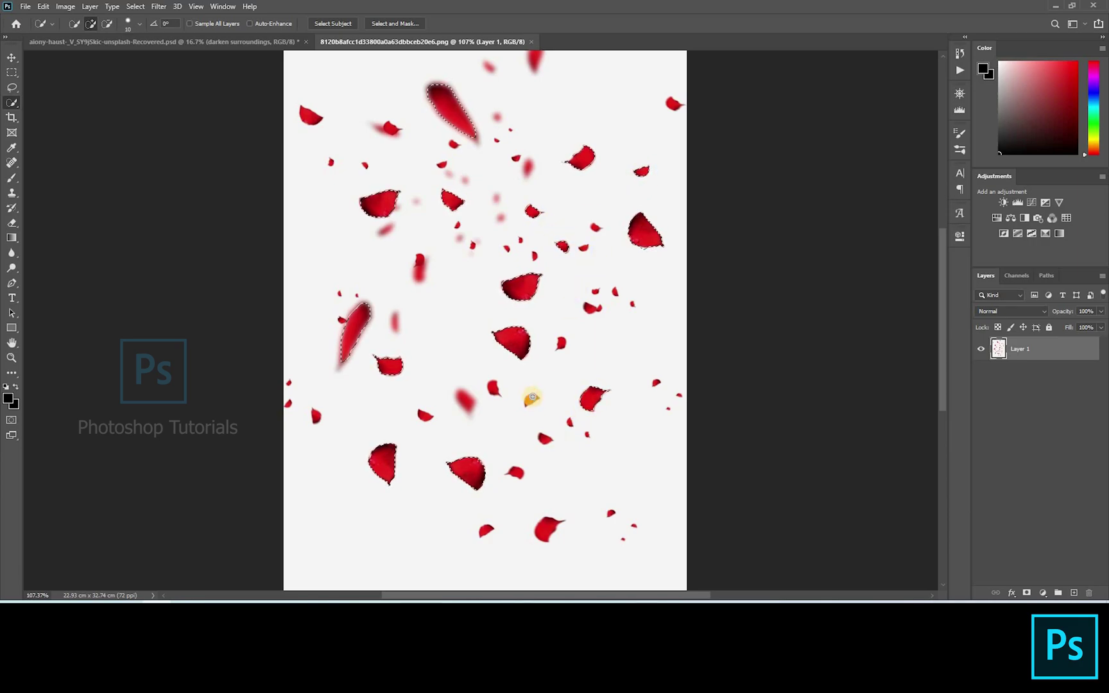
left_click(493, 388)
Copy the petals to a new layer and drag them into the portrait beside her shoulder
key("ctrl+j")
key("v")
left_click_drag(443, 218, 478, 347)
left_click_drag(442, 287, 581, 252)
left_click(156, 23)
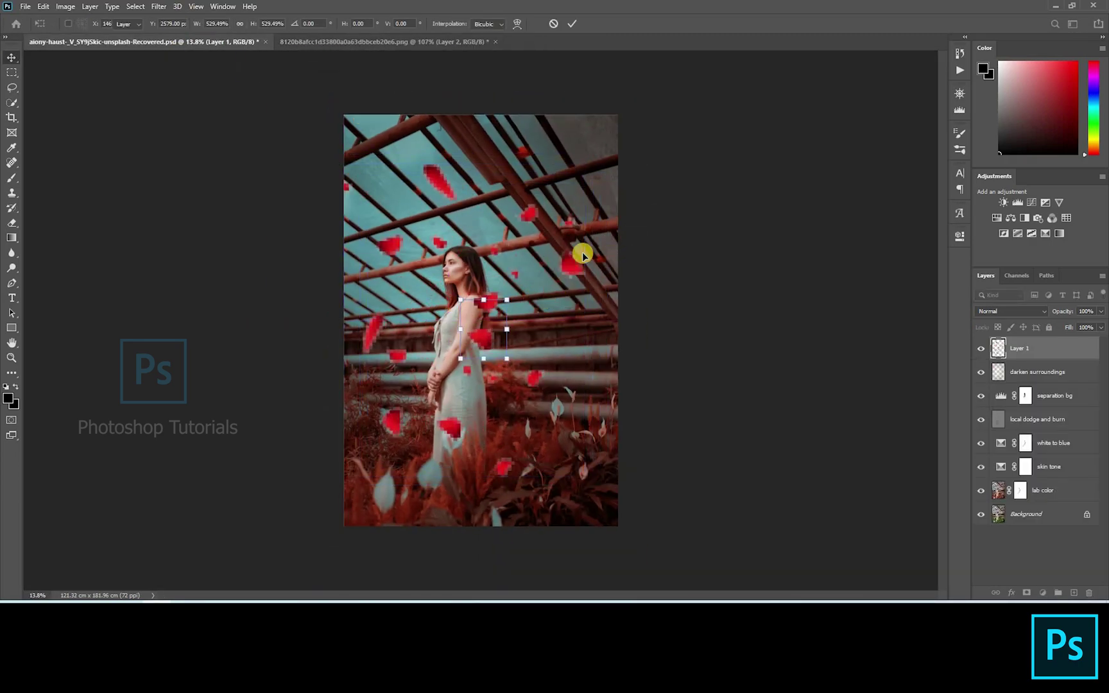
Tint the petals with a clipped Hue/Saturation: Hue +11, Saturation -3, Lightness -37
scroll(582, 255, "up", 2)
scroll(584, 257, "down", 1)
scroll(584, 258, "up", 1)
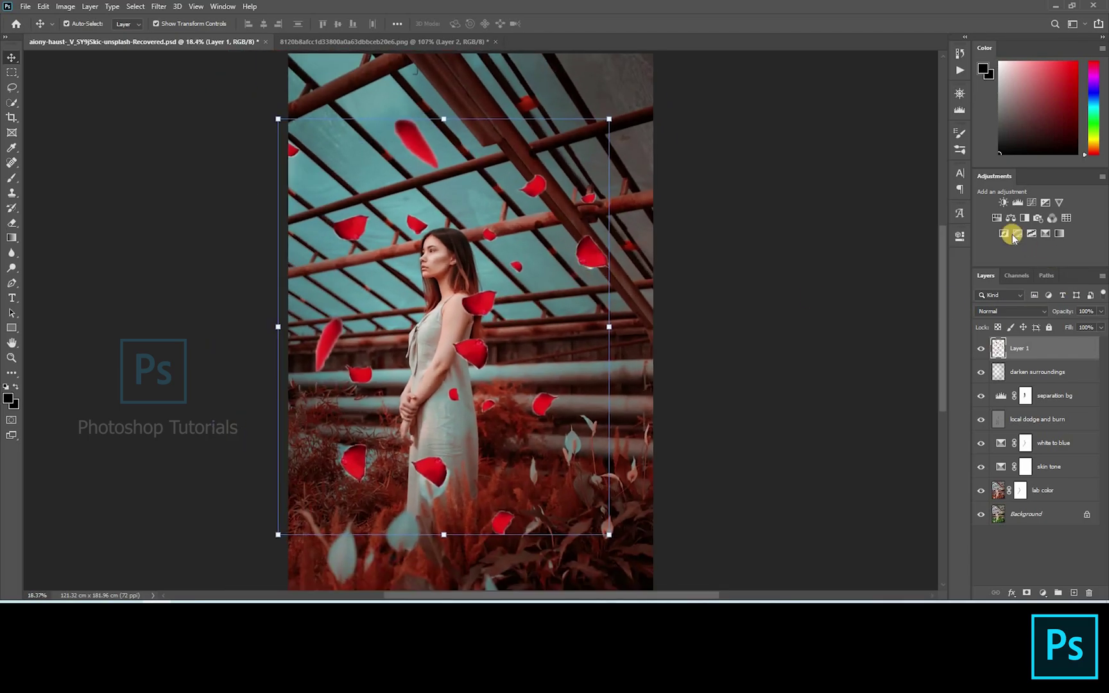
key("ctrl+u")
left_click_drag(861, 313, 845, 315)
left_click(876, 314)
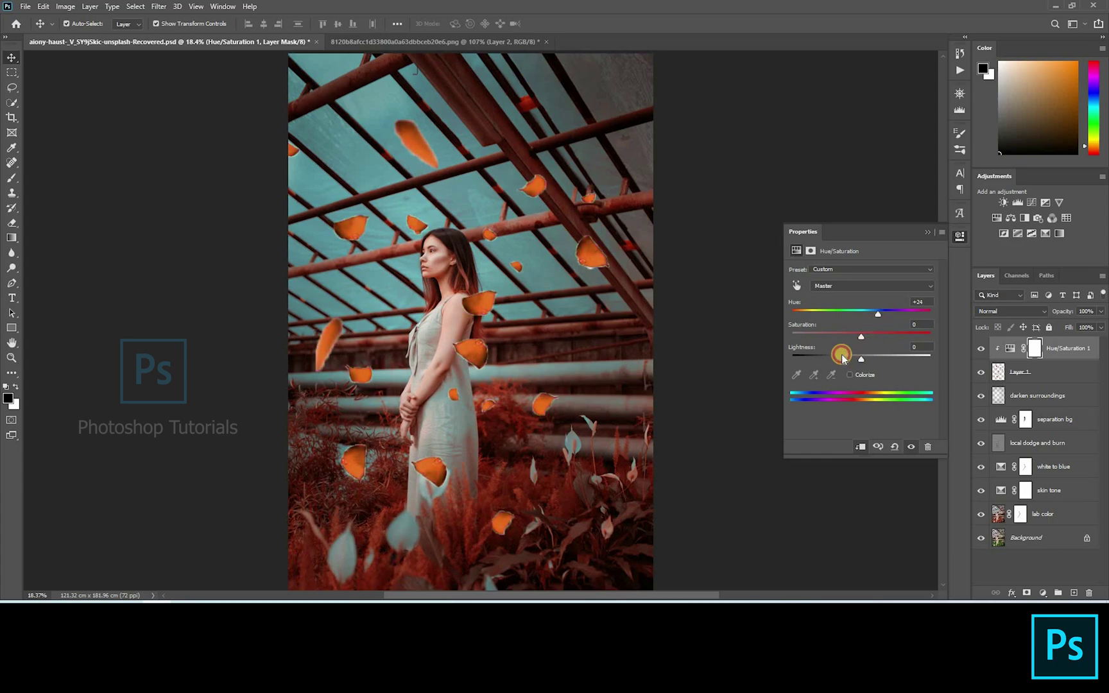
left_click(838, 355)
left_click(868, 315)
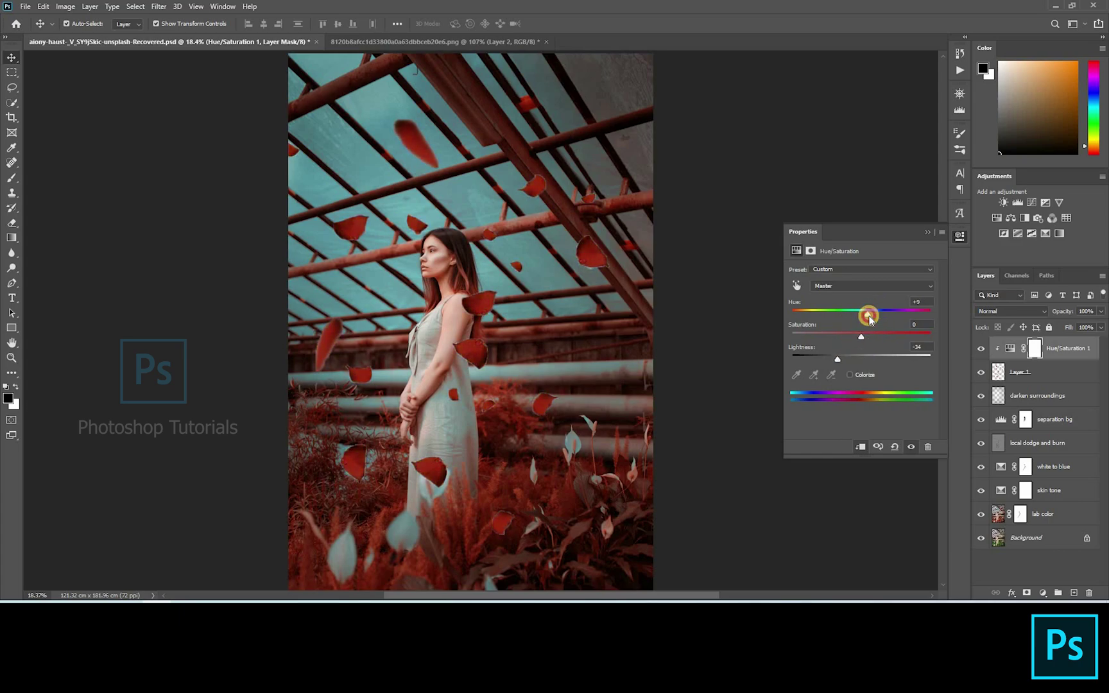
left_click(862, 337)
left_click_drag(837, 356, 863, 336)
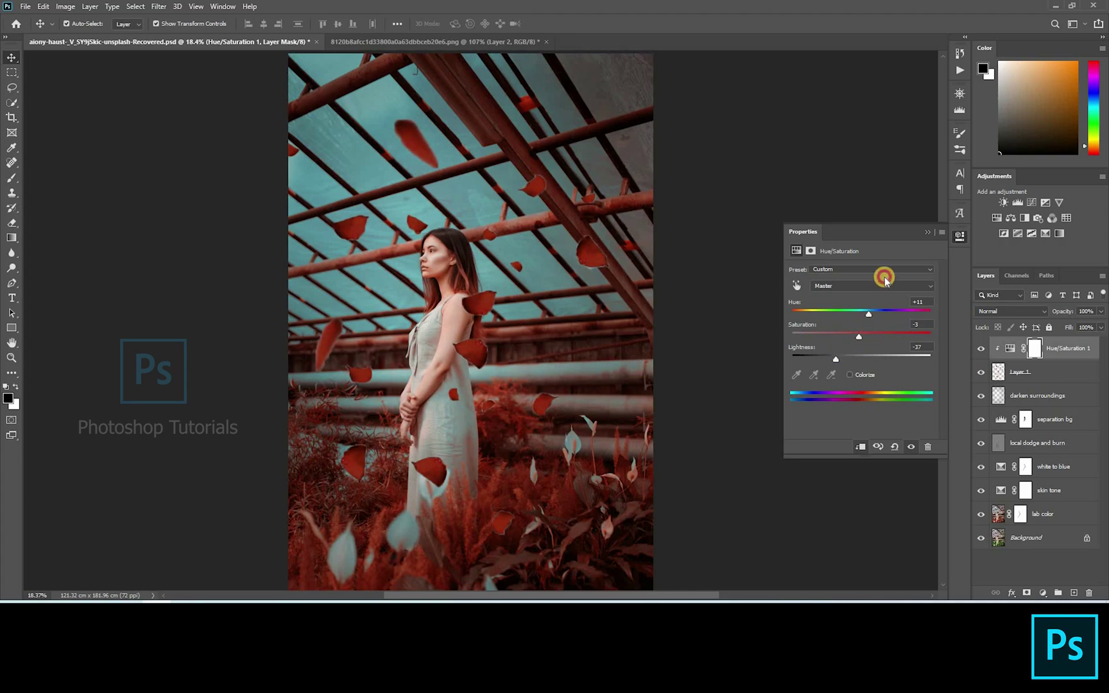
left_click(927, 232)
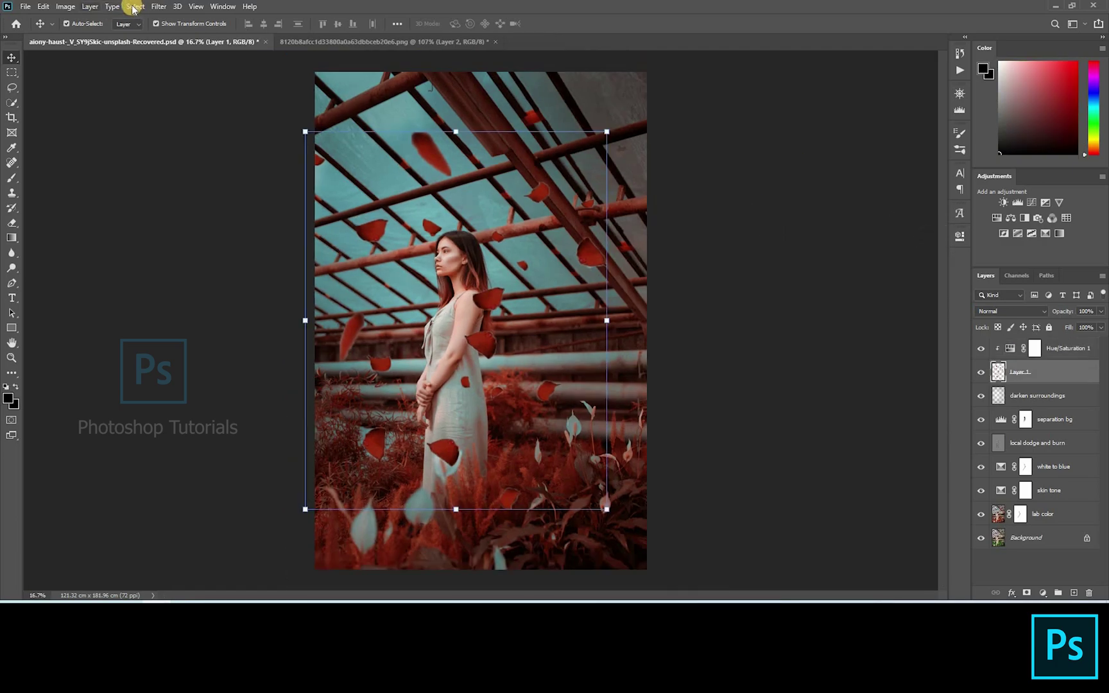
Apply Motion Blur to the petals with angle -51° and distance 49 pixels
left_click(159, 14)
mouse_move(282, 137)
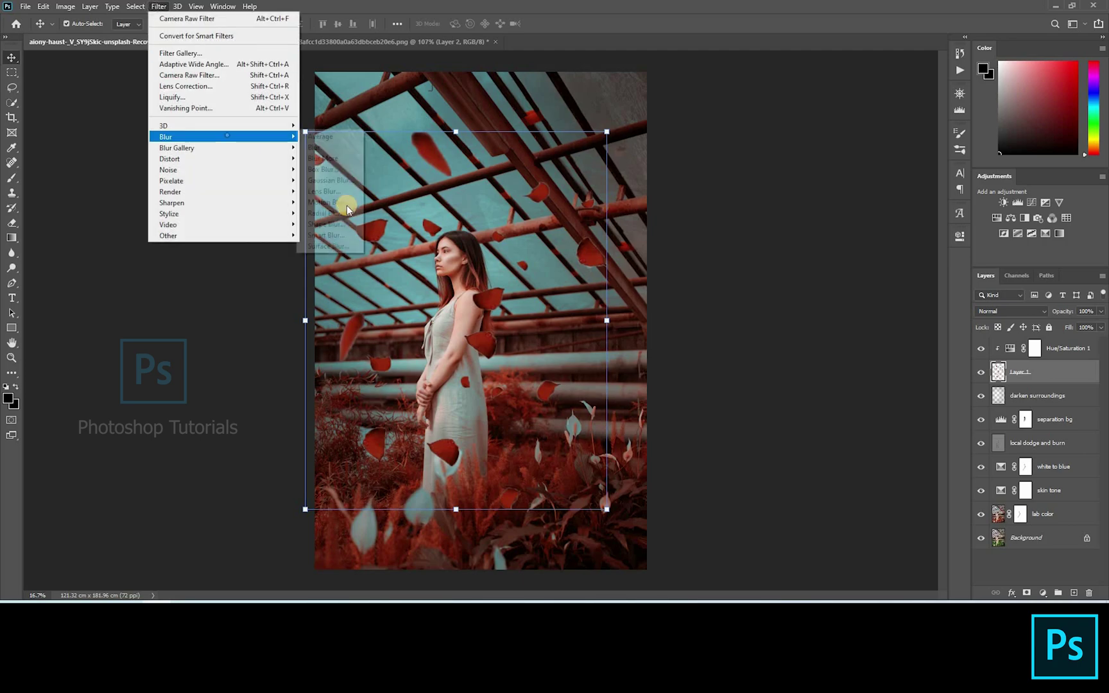
left_click(347, 202)
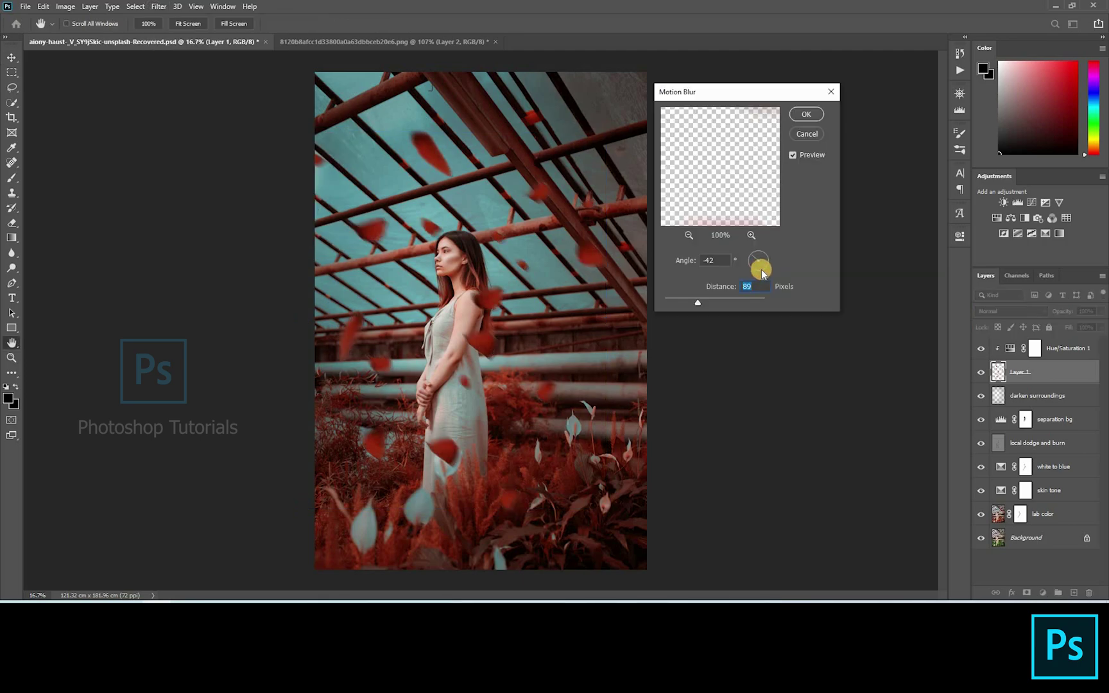
left_click_drag(763, 273, 755, 272)
left_click(701, 305)
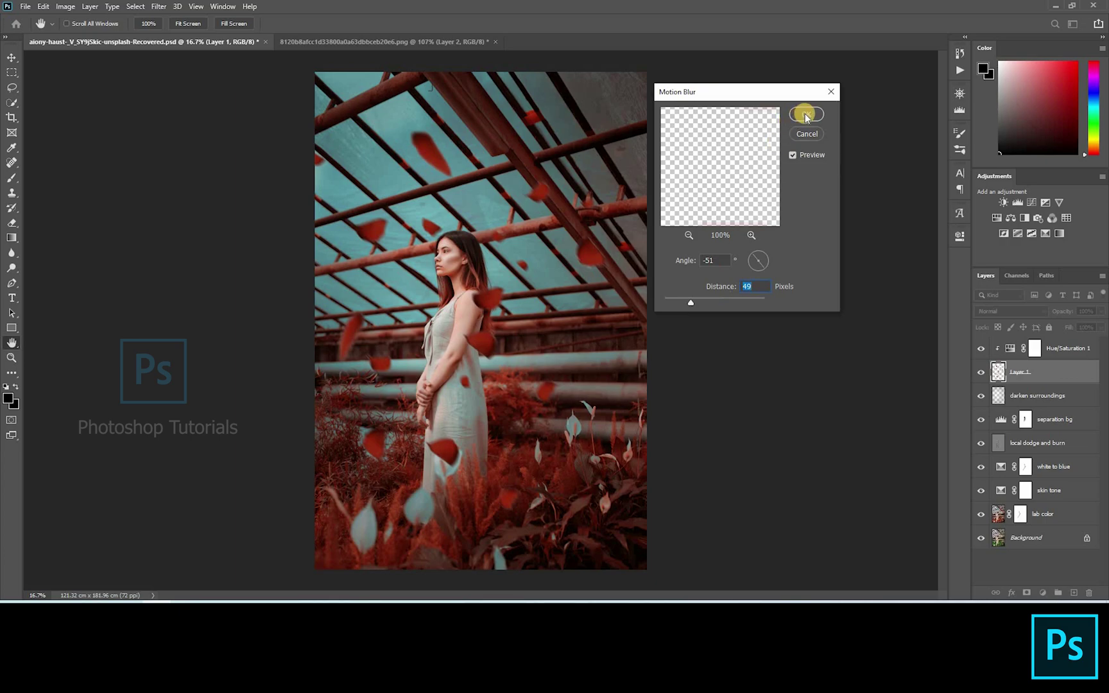
key("Return")
left_click(1027, 371, "ctrl")
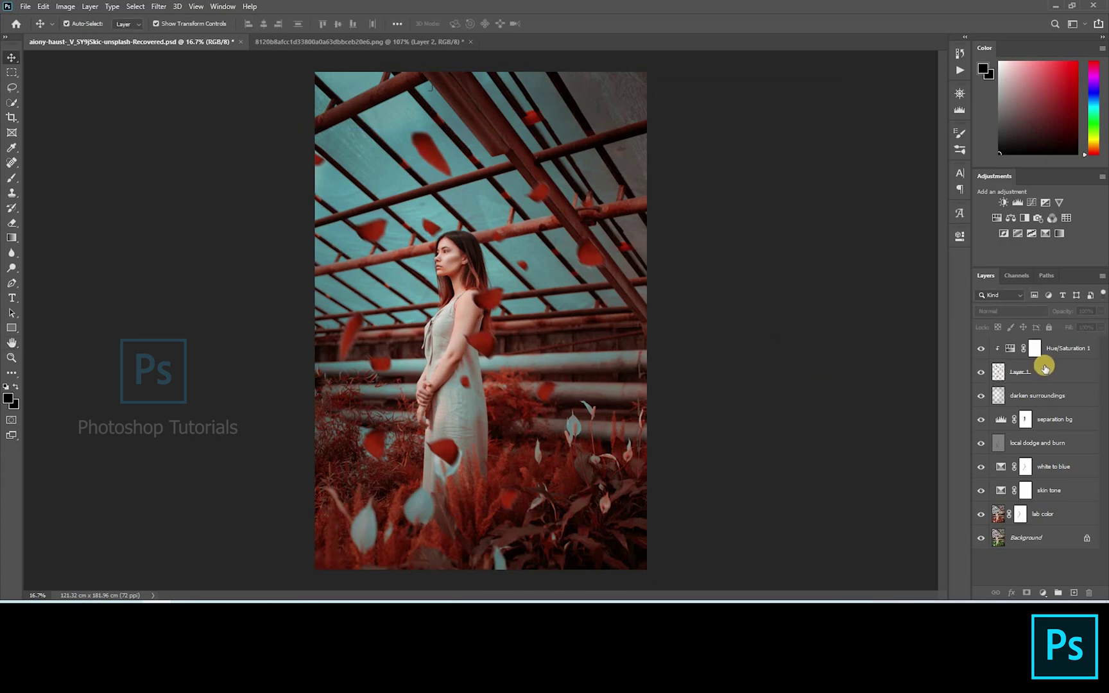
Merge the petals into a 'flower' layer, stamp a merged Layer 1 on top, and open Camera Raw
left_click(1054, 357, "ctrl")
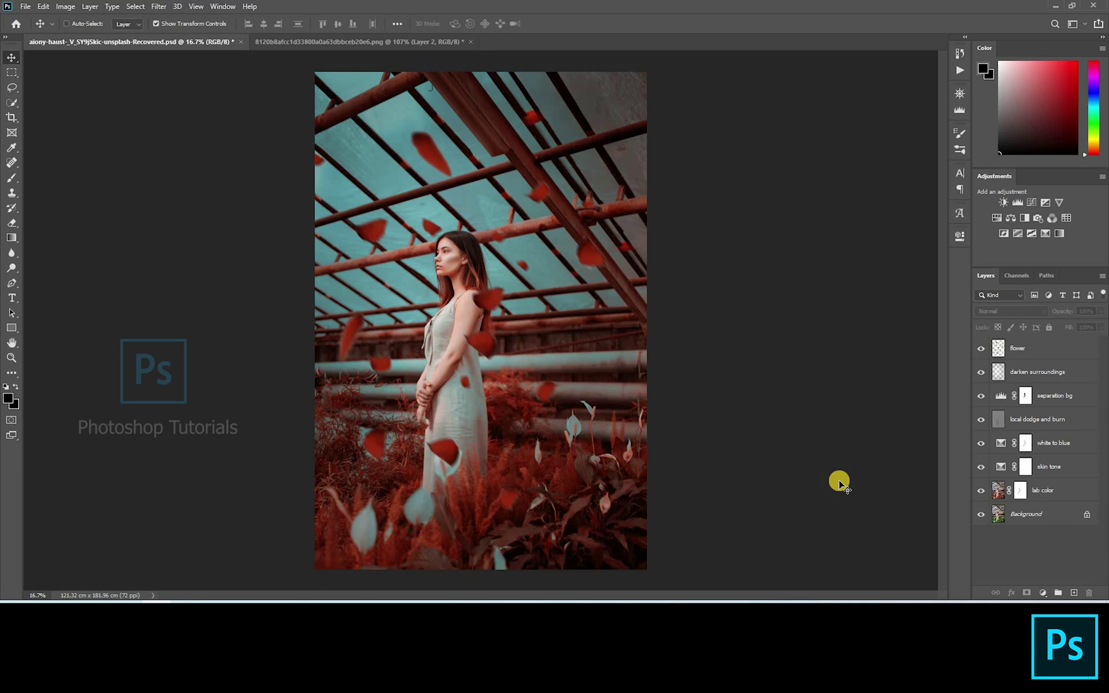
key("ctrl+shift+alt+e")
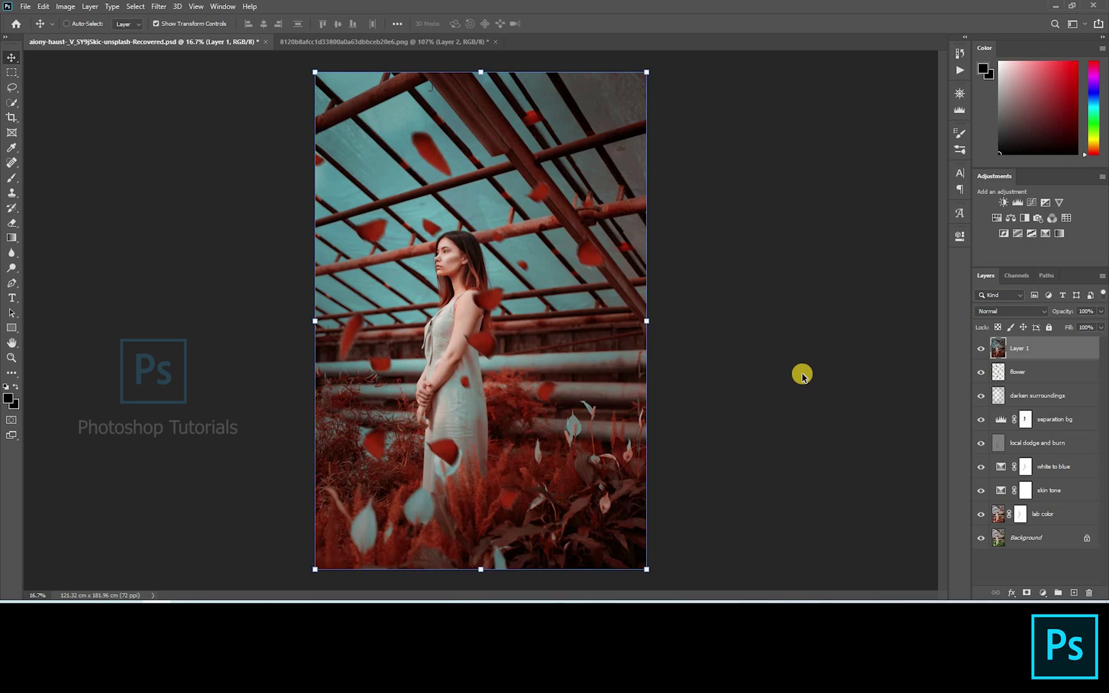
key("ctrl+shift+a")
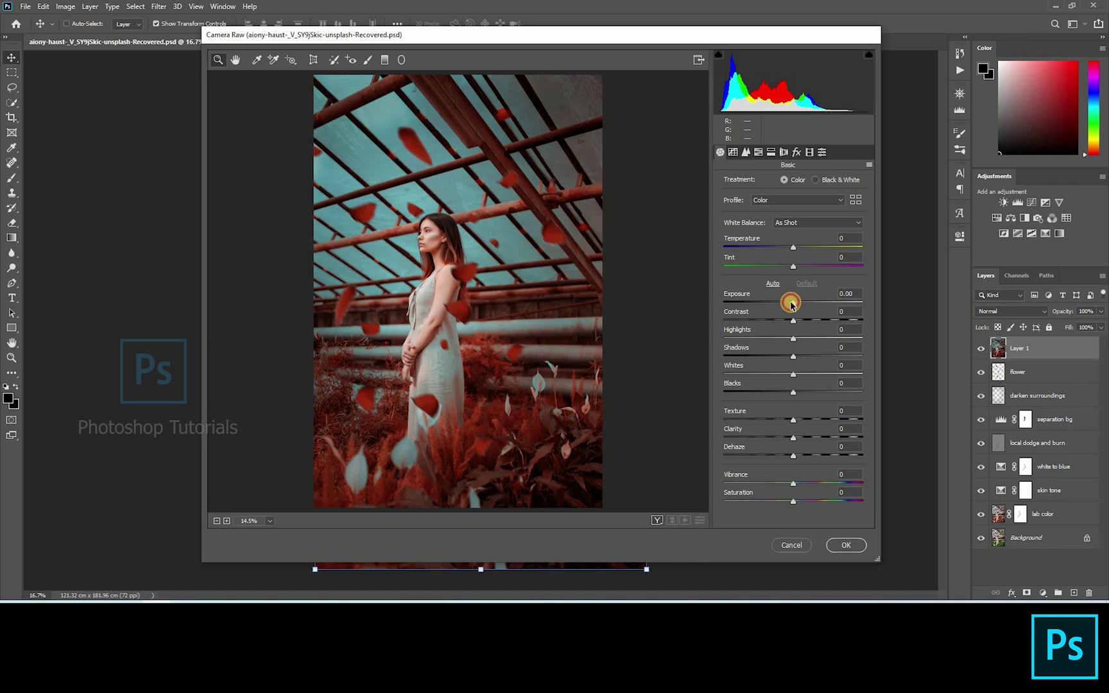
Set exposure -0.30 and blacks -8, then curve Highlights +10, Lights +11, Darks -9
left_click(790, 305)
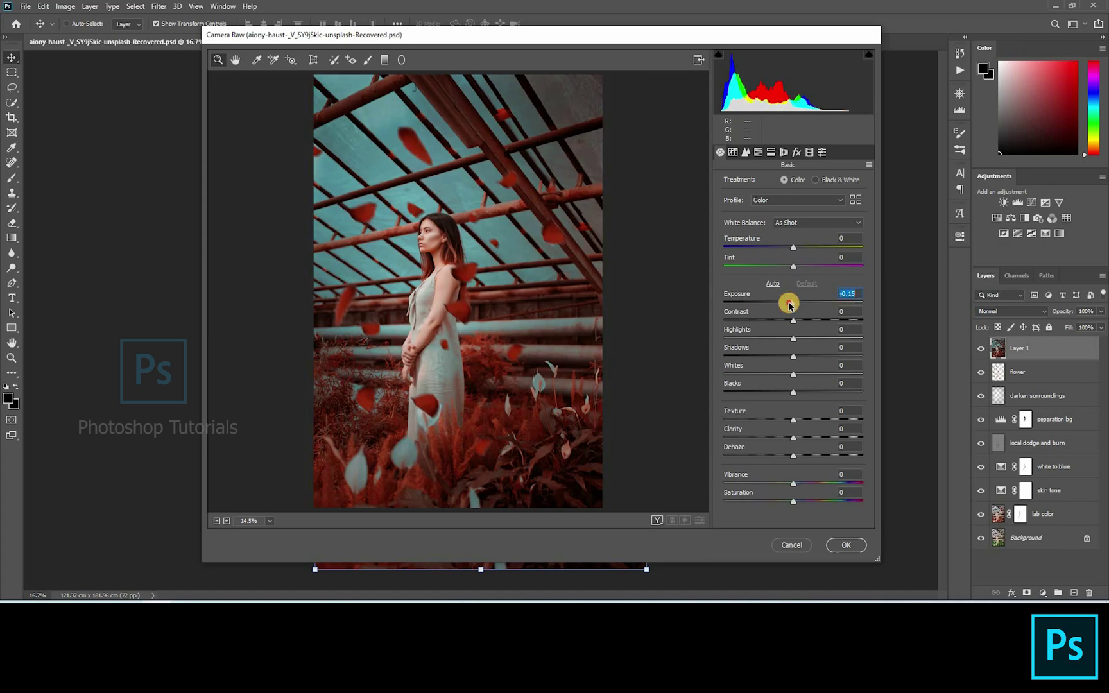
left_click(787, 393)
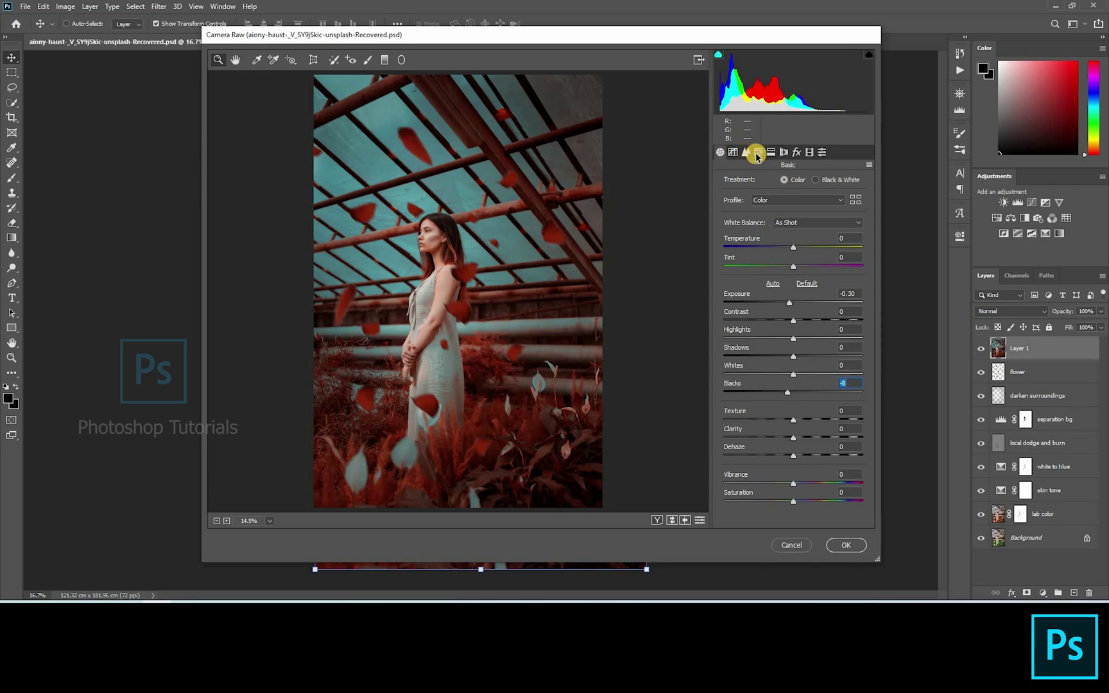
left_click(733, 152)
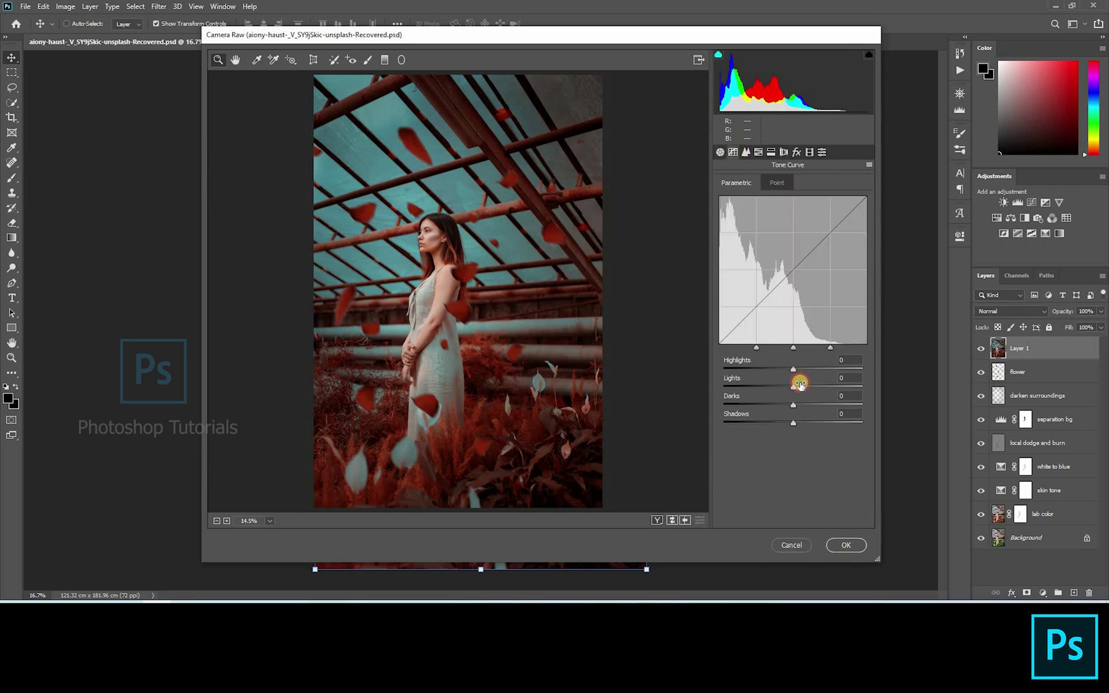
left_click(800, 383)
left_click(800, 387)
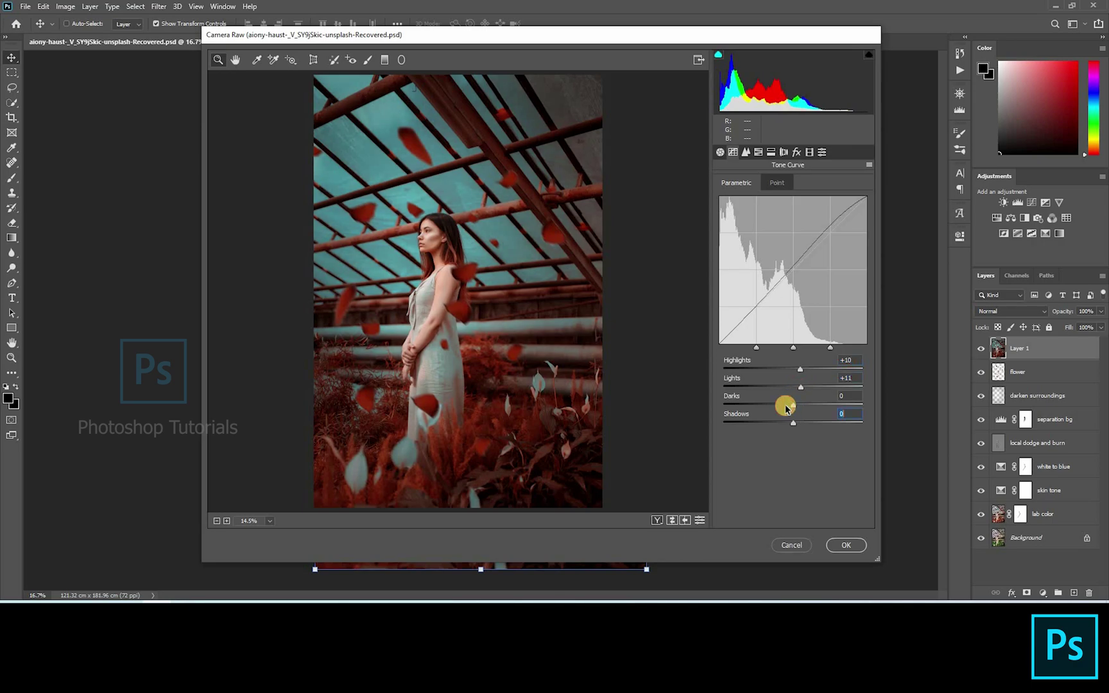
left_click(785, 406)
left_click(787, 404)
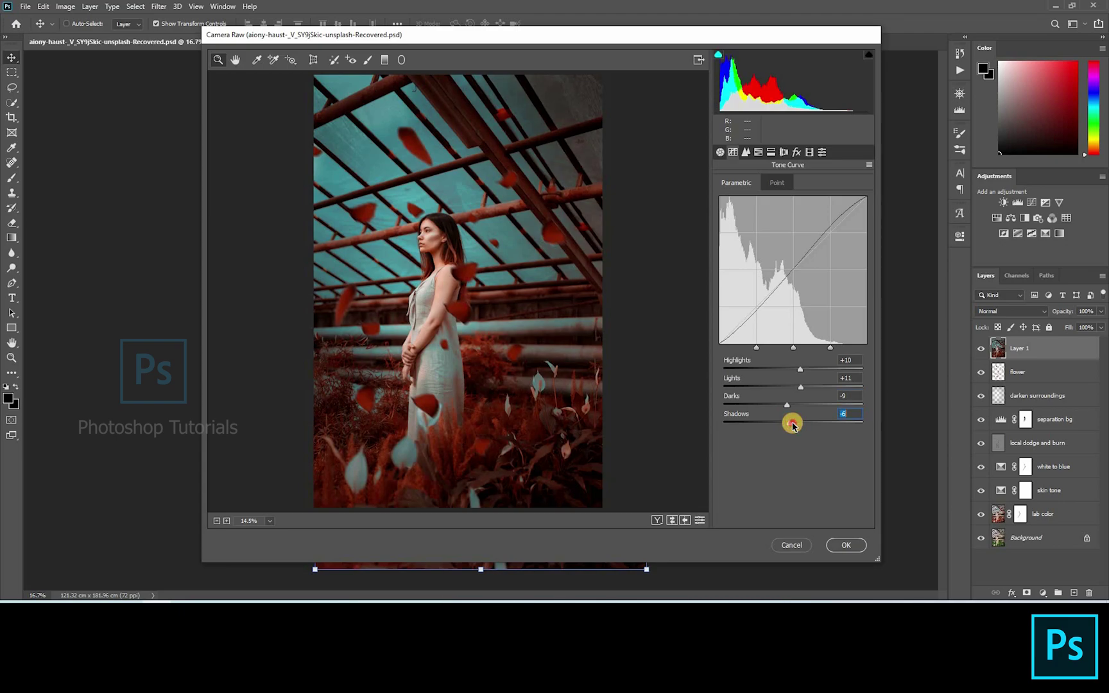
left_click(770, 152)
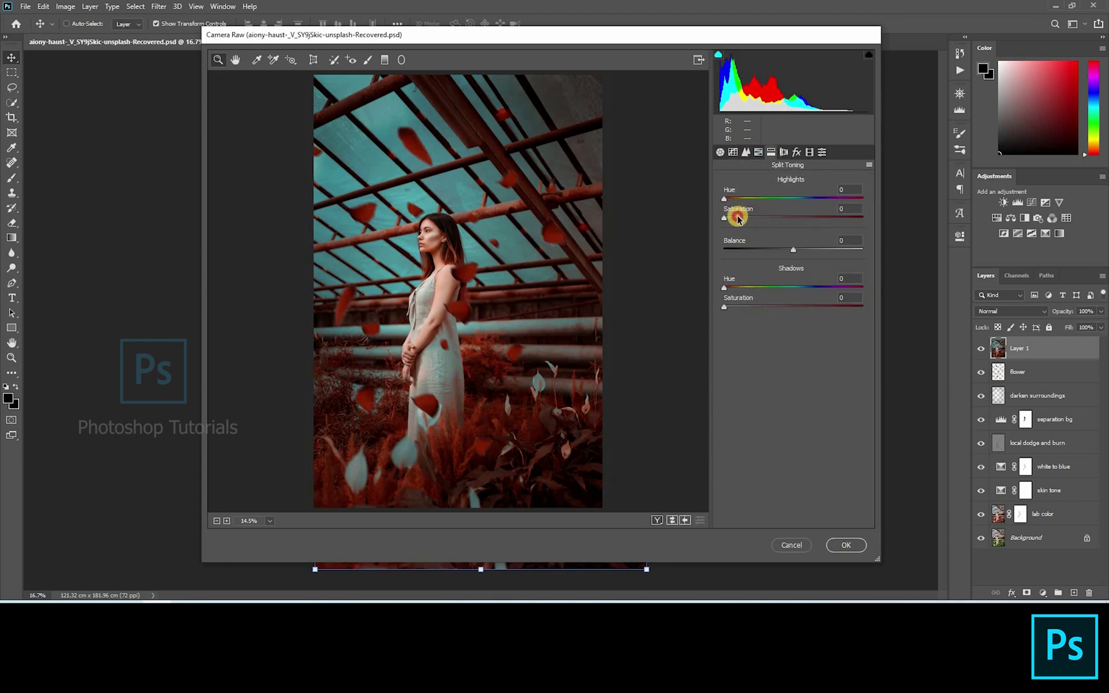
Split-tone highlights teal (hue 135, saturation 17) and shadows orange (hue 39, saturation 15)
left_click_drag(729, 207, 750, 196)
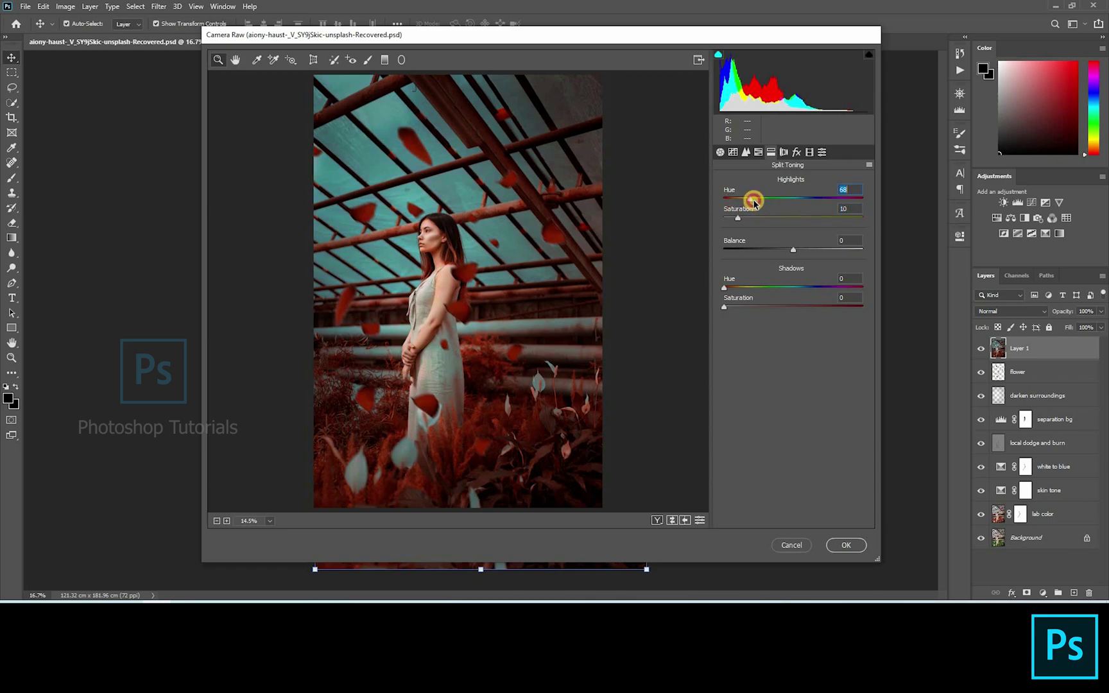
left_click(744, 307)
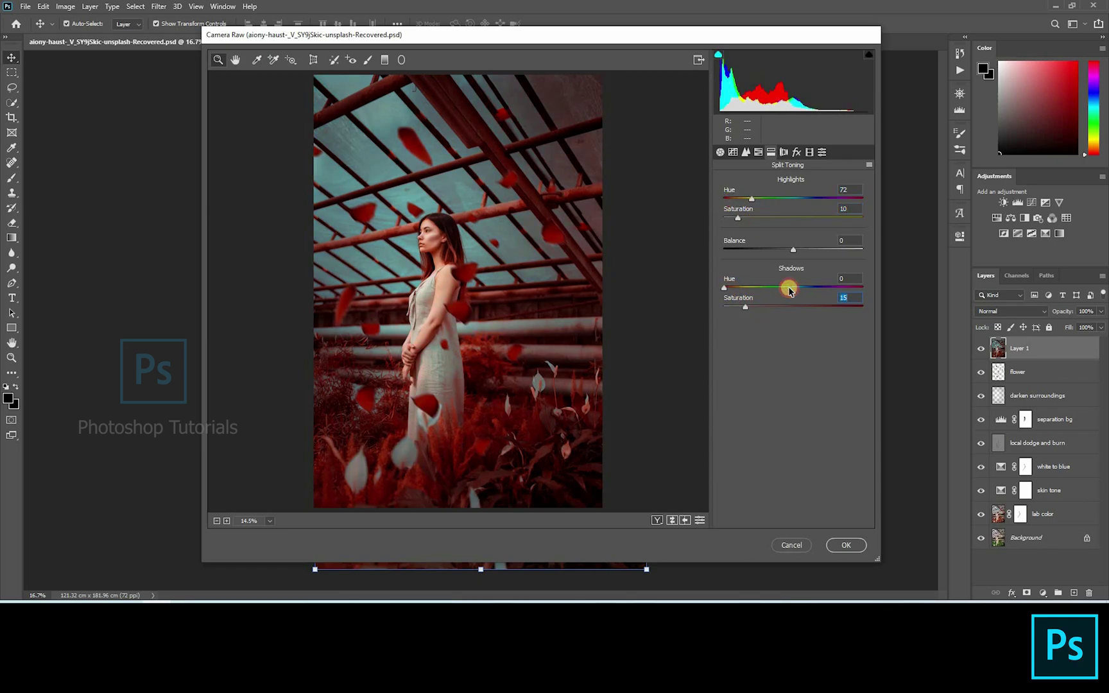
mouse_move(790, 291)
left_mouse_down()
mouse_move(827, 295)
mouse_move(732, 296)
mouse_move(776, 307)
left_mouse_up()
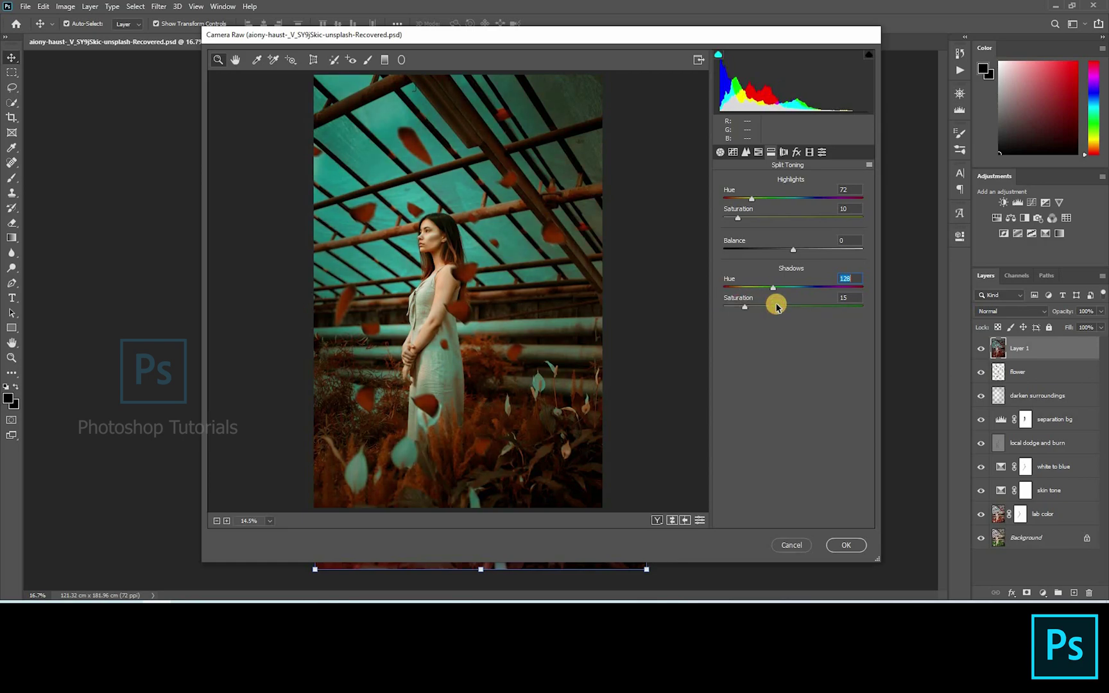
left_click_drag(773, 291, 873, 294)
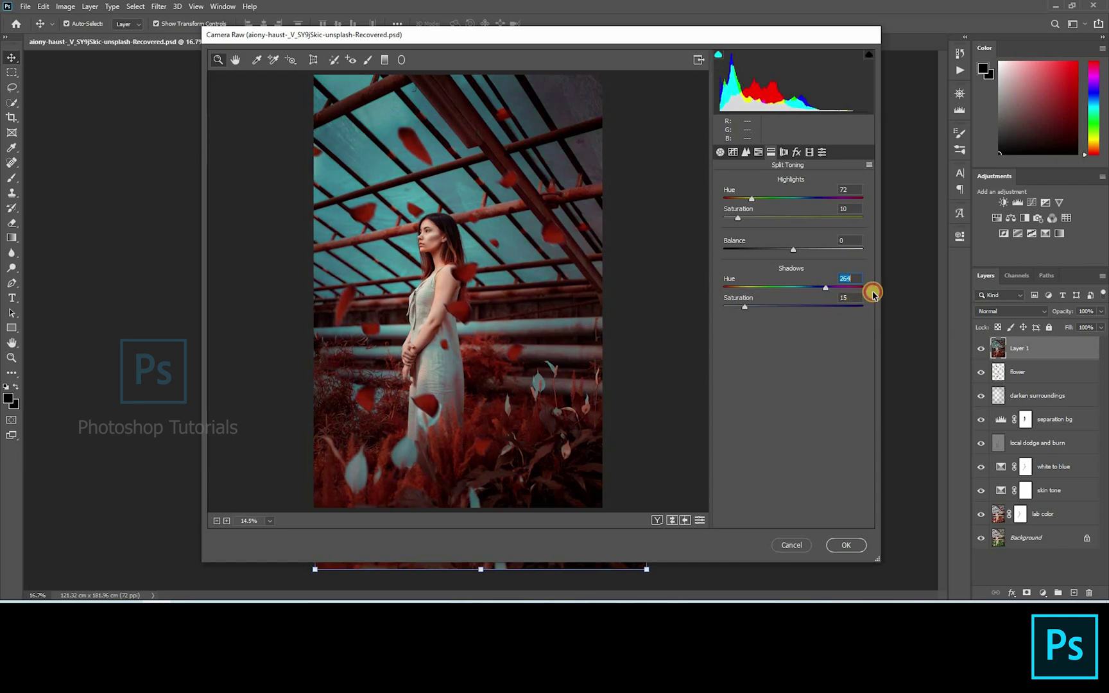
left_click(805, 290)
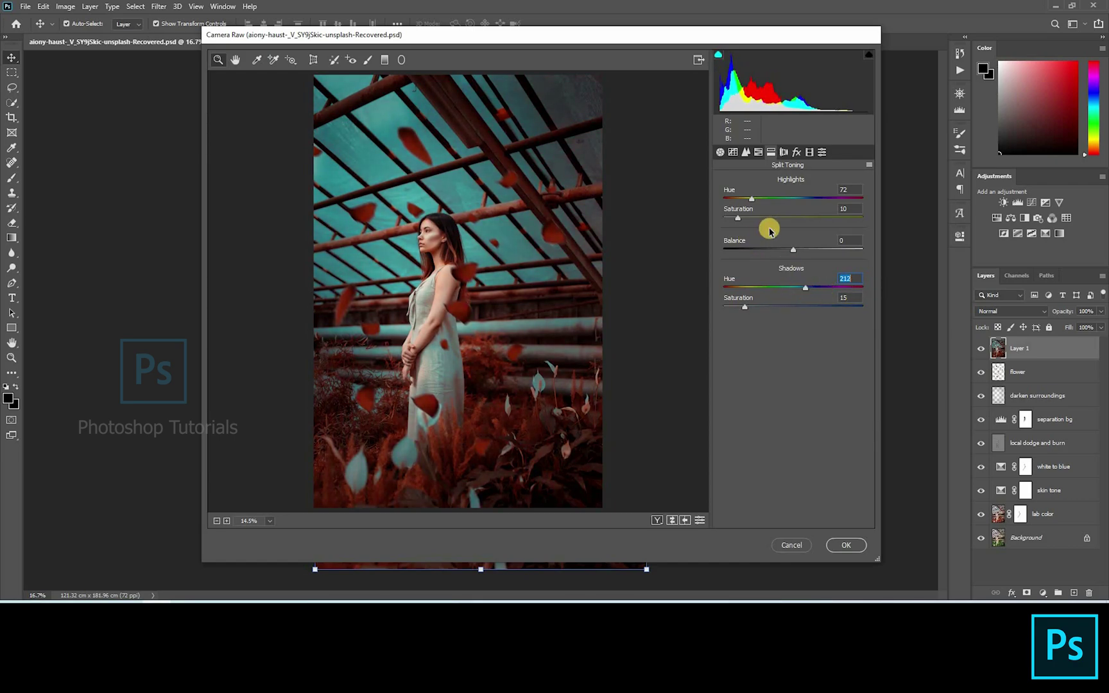
left_click_drag(753, 204, 773, 203)
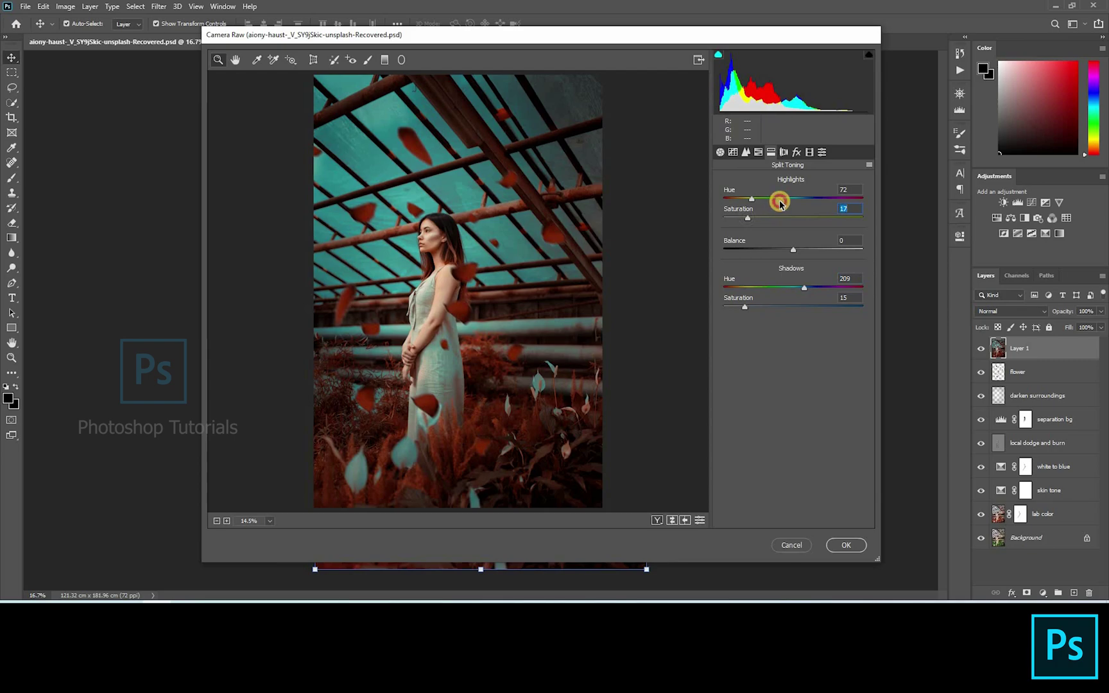
left_click(780, 200)
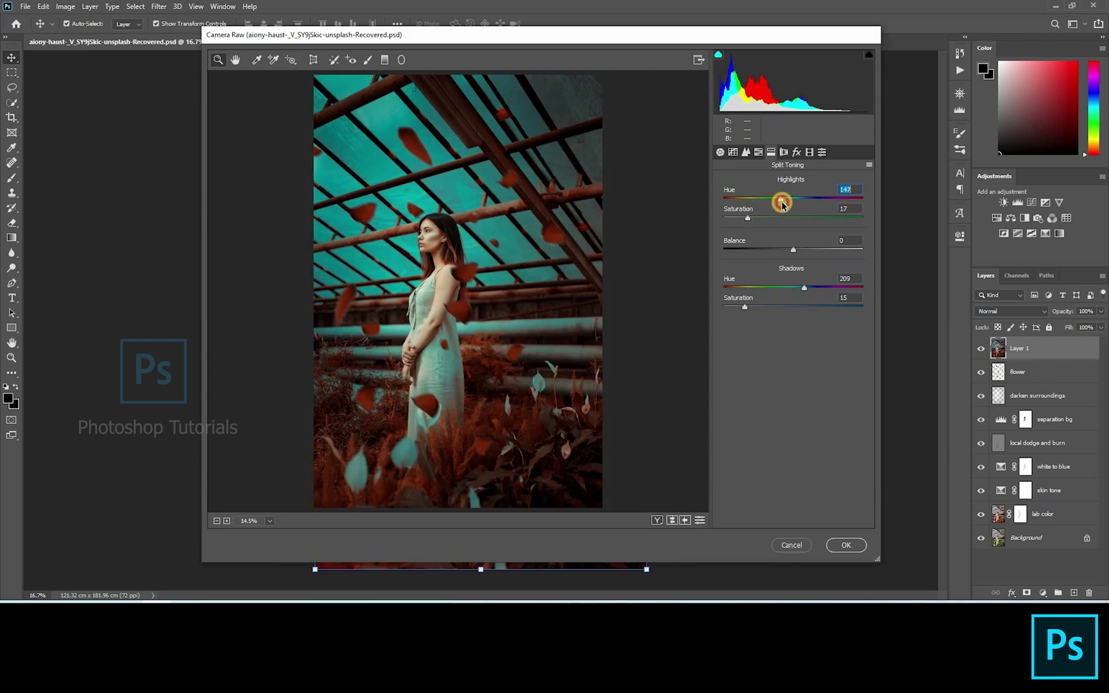
left_click_drag(787, 205, 776, 203)
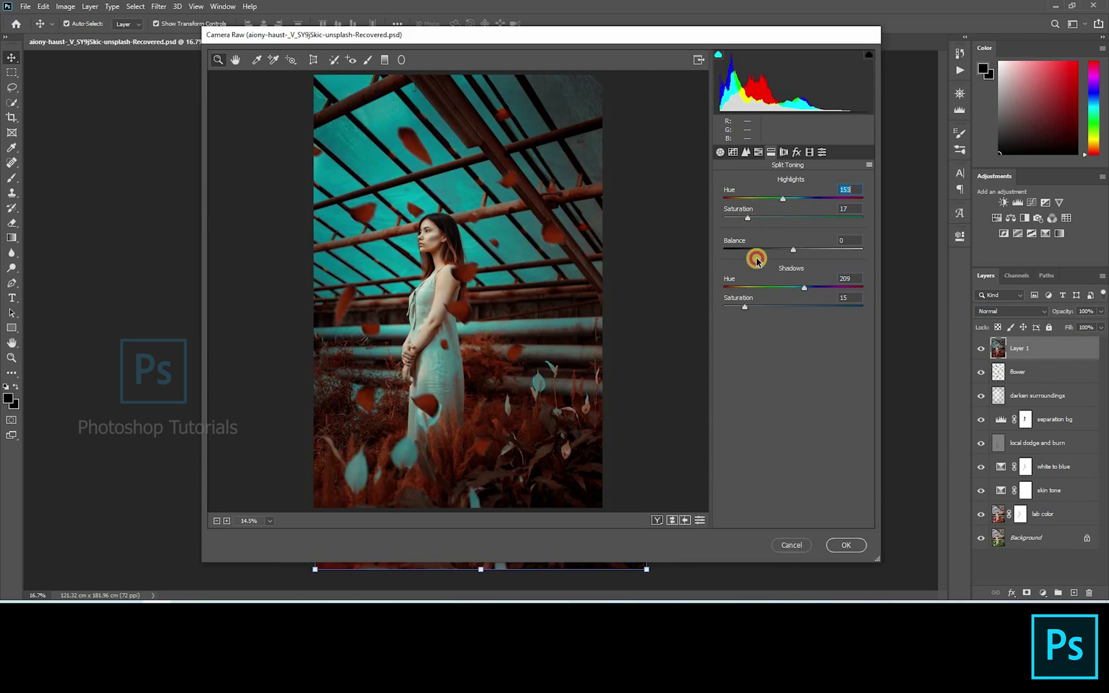
left_click_drag(806, 290, 737, 290)
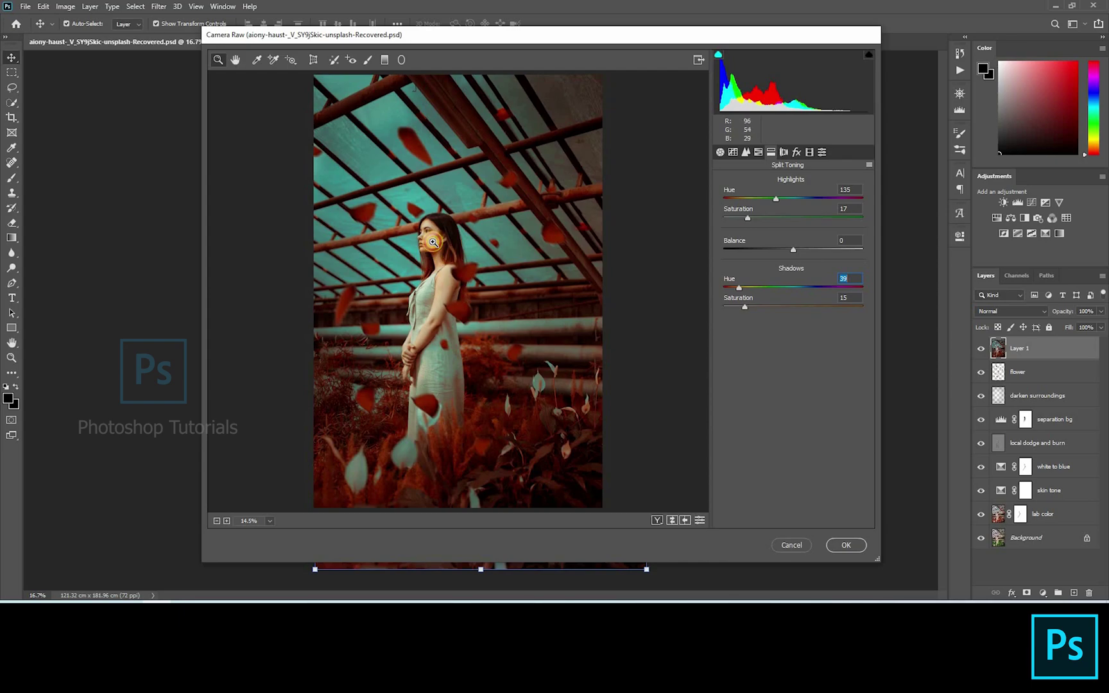
left_click_drag(433, 242, 480, 200)
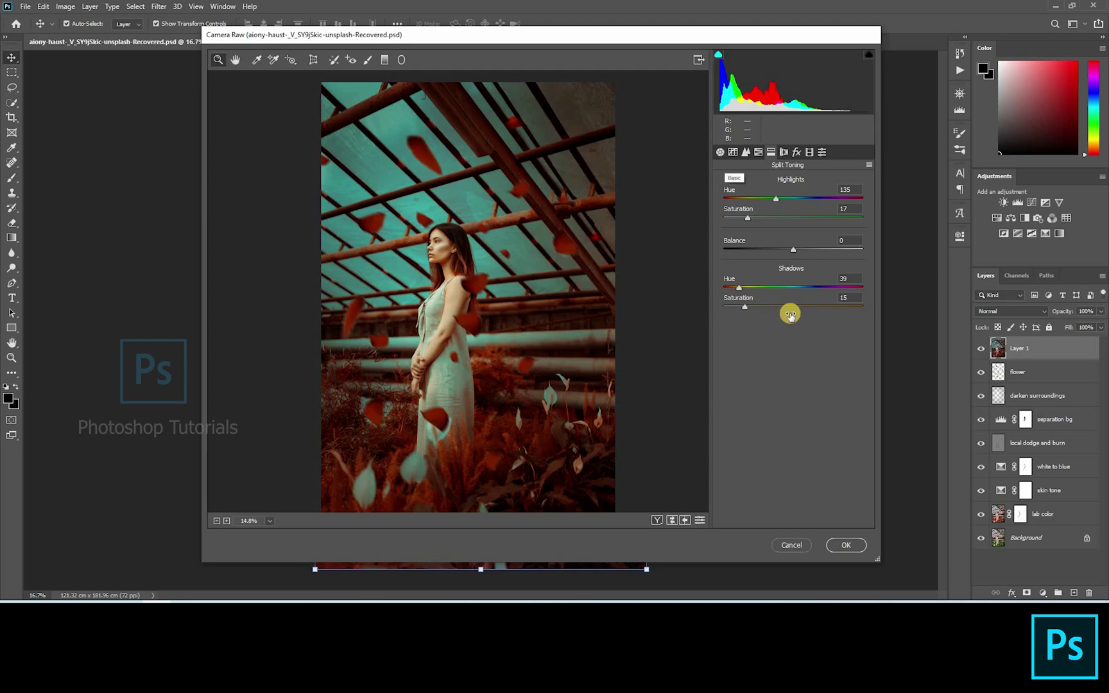
left_click(401, 60)
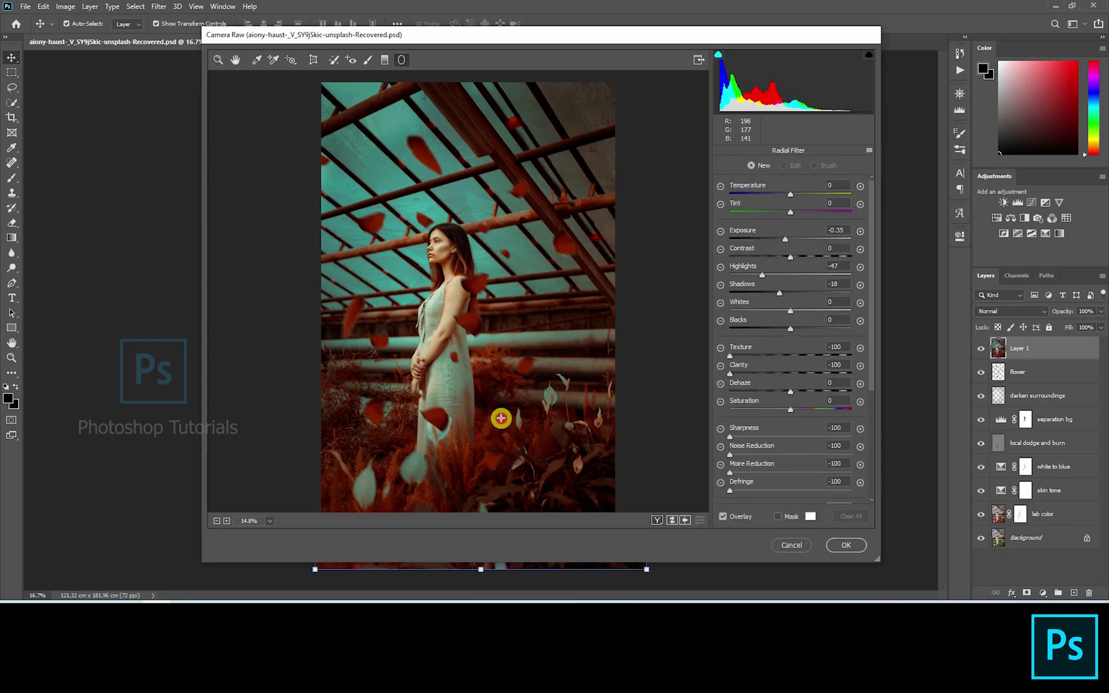
Darken outside an oval framing the woman's upper body (Exposure -0.35, Highlights -47, Shadows -18) and apply it to Layer 1
left_click_drag(443, 328, 538, 322)
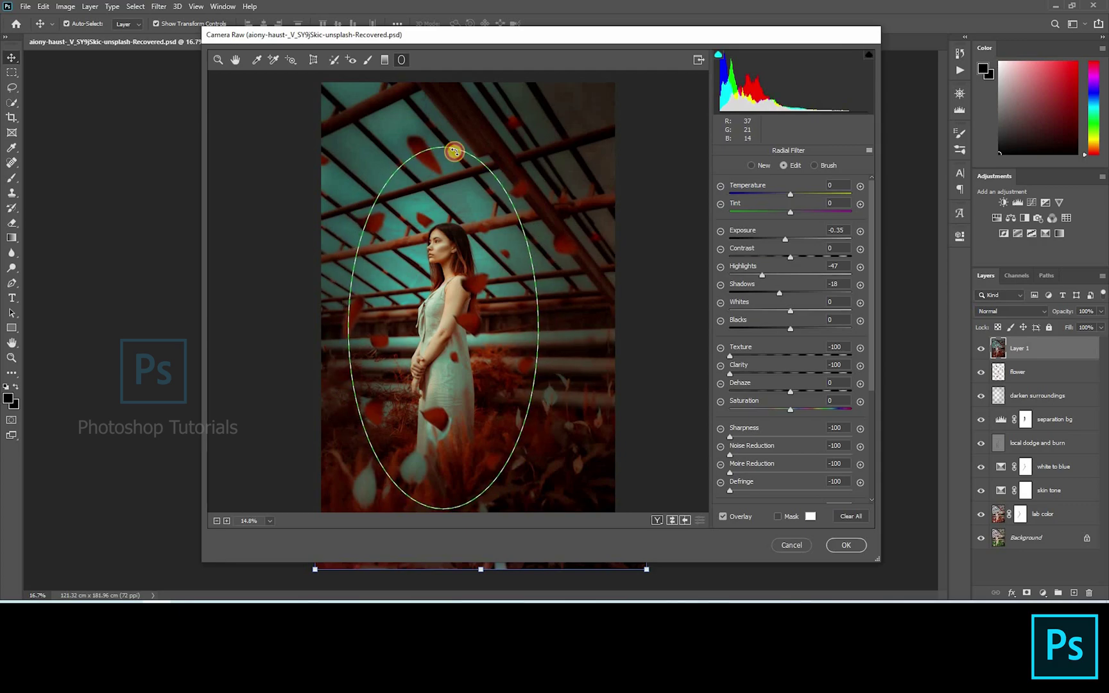
left_click_drag(445, 184, 488, 219)
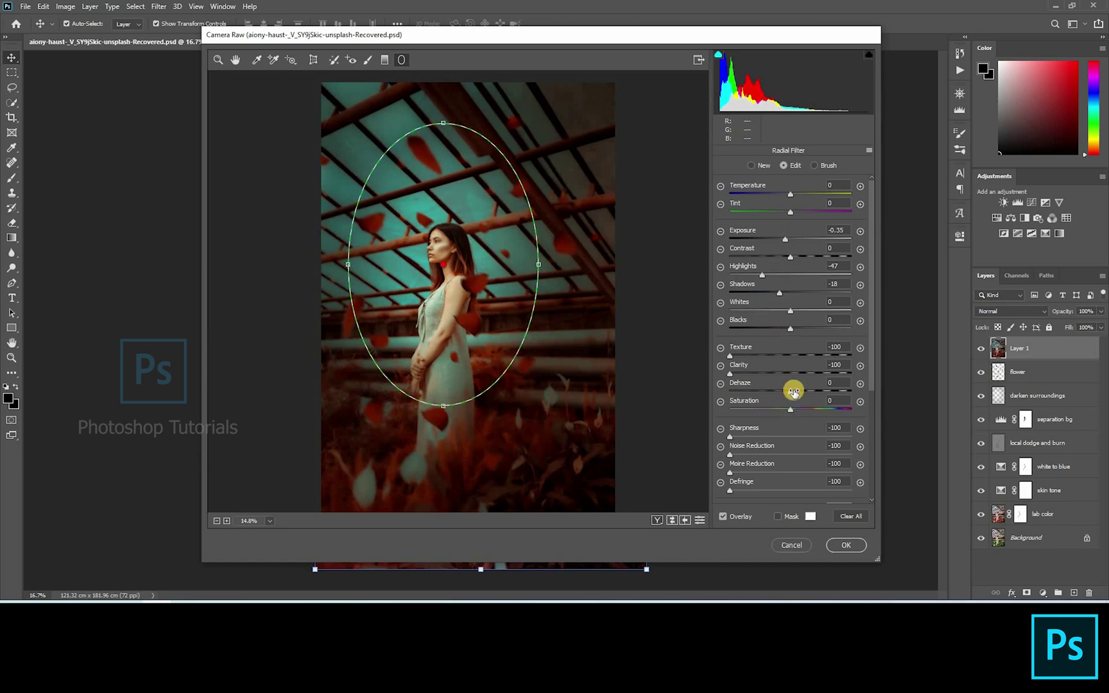
left_click(848, 544)
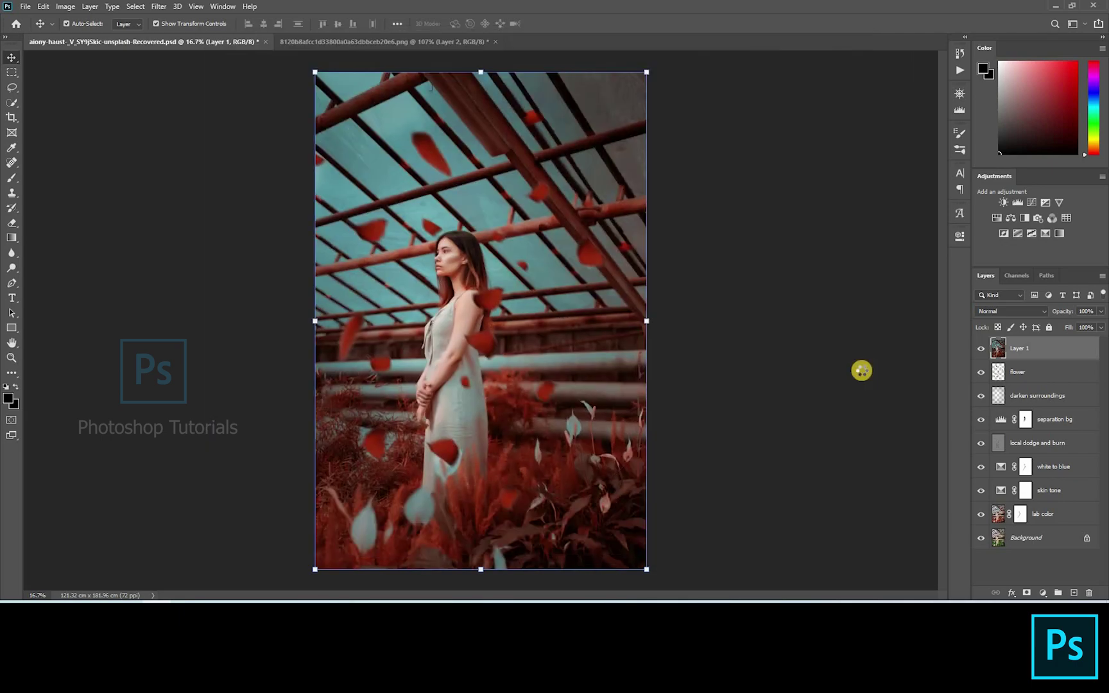
Scale Layer 1 up to about 113% and commit the transform
scroll(792, 317, "down", 1)
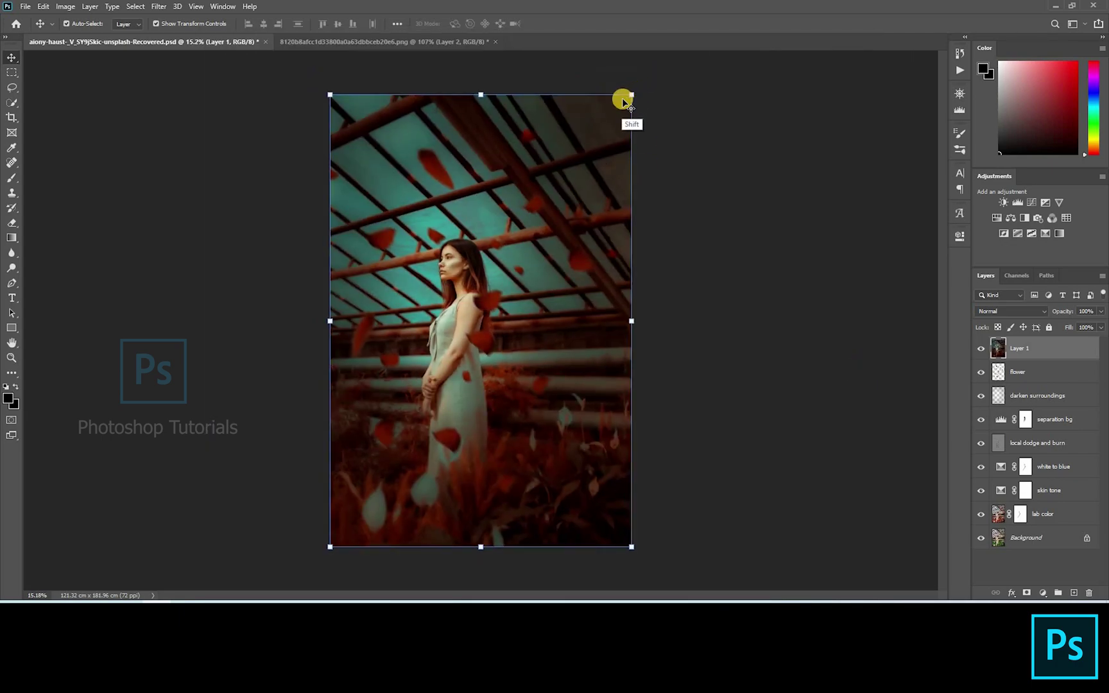
scroll(658, 220, "down", 2)
left_click_drag(604, 132, 571, 344)
key("Return")
Crop the image to the 4:5 (8:10) portrait ratio
key("c")
left_click(89, 24)
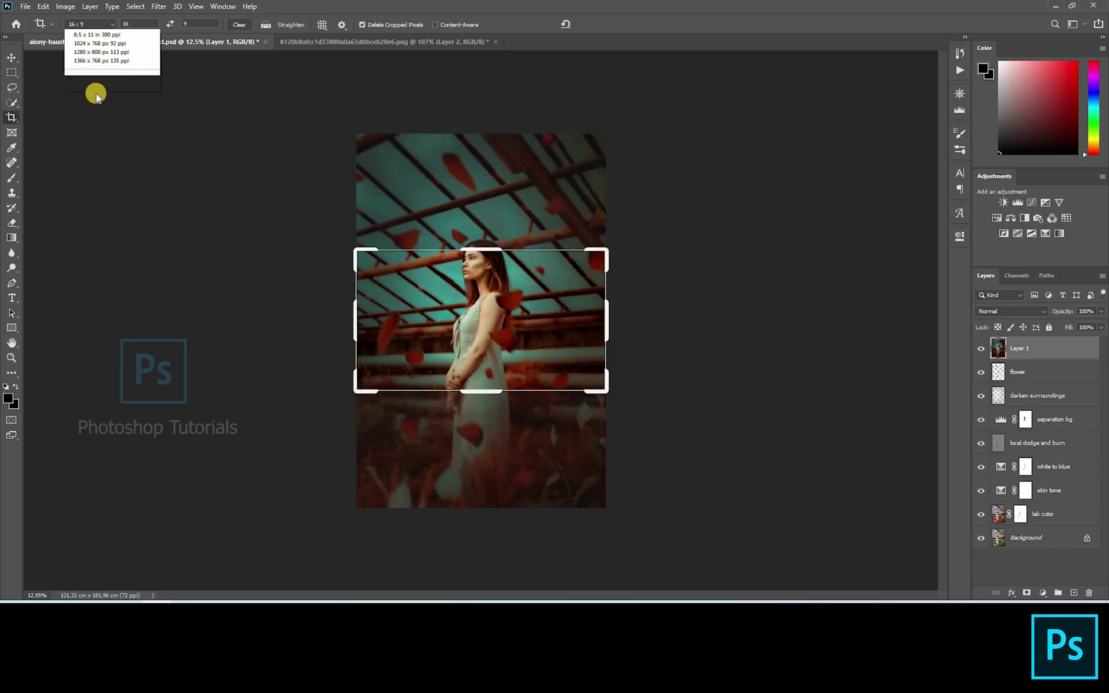
left_click(117, 64)
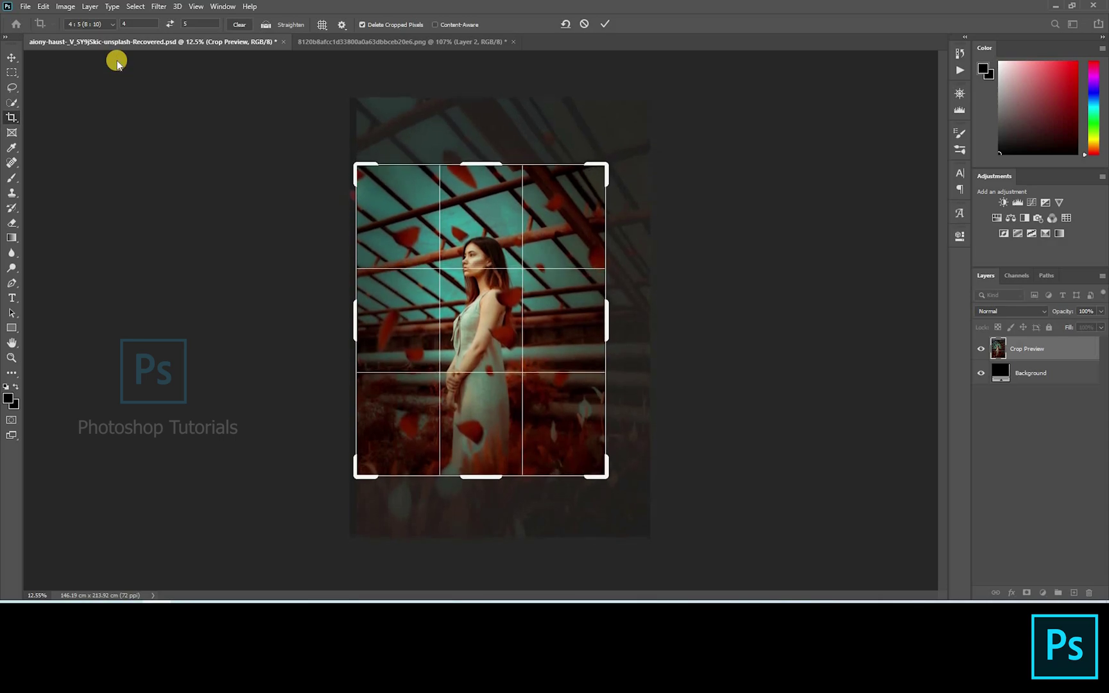
key("Return")
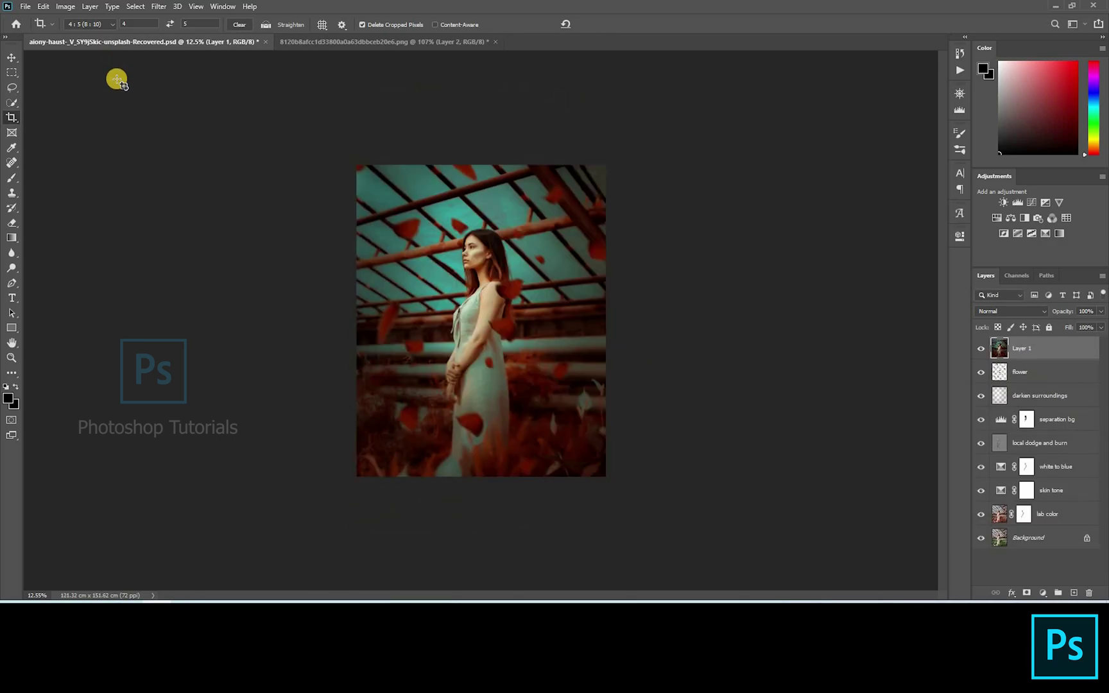
Fit the cropped portrait in the window and toggle the original Background to compare before and after
key("ctrl+plus")
key("v")
left_click(976, 539, "alt")
left_click(977, 539, "alt")
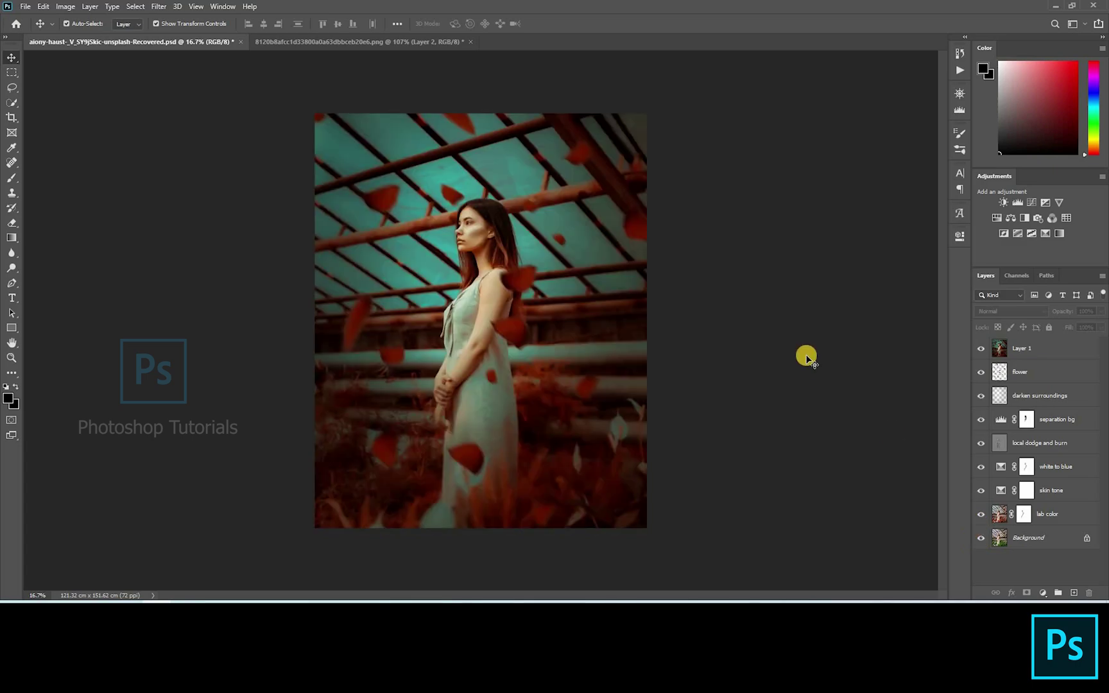
Save the cropped 4:5 graded portrait document with Ctrl+S
key("ctrl+s")
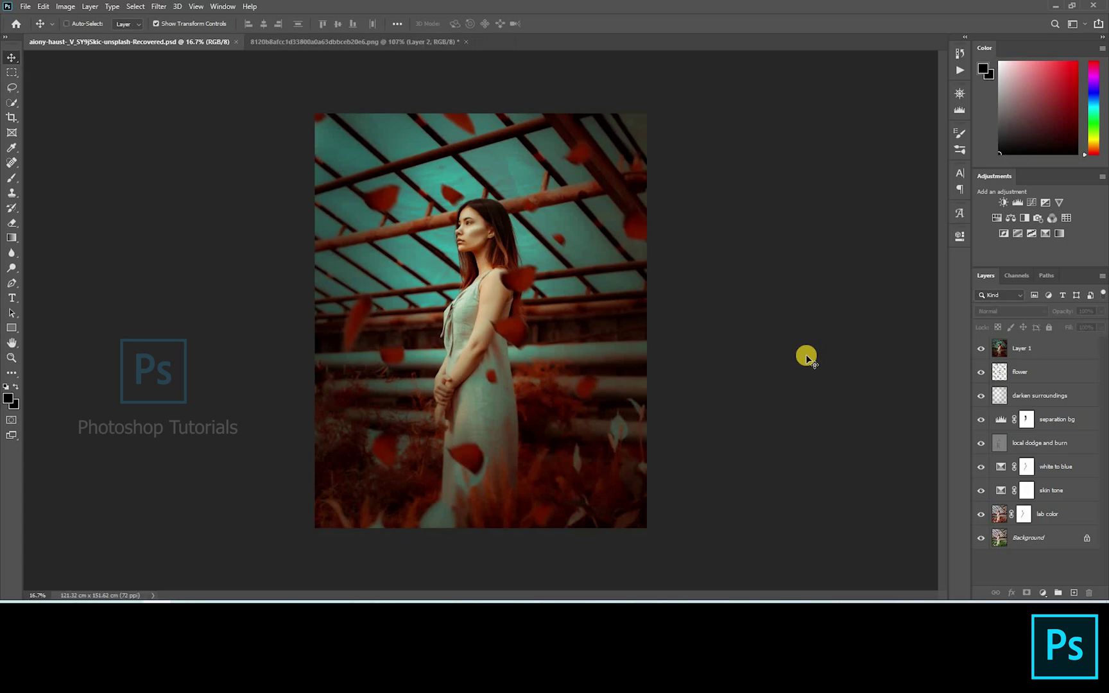